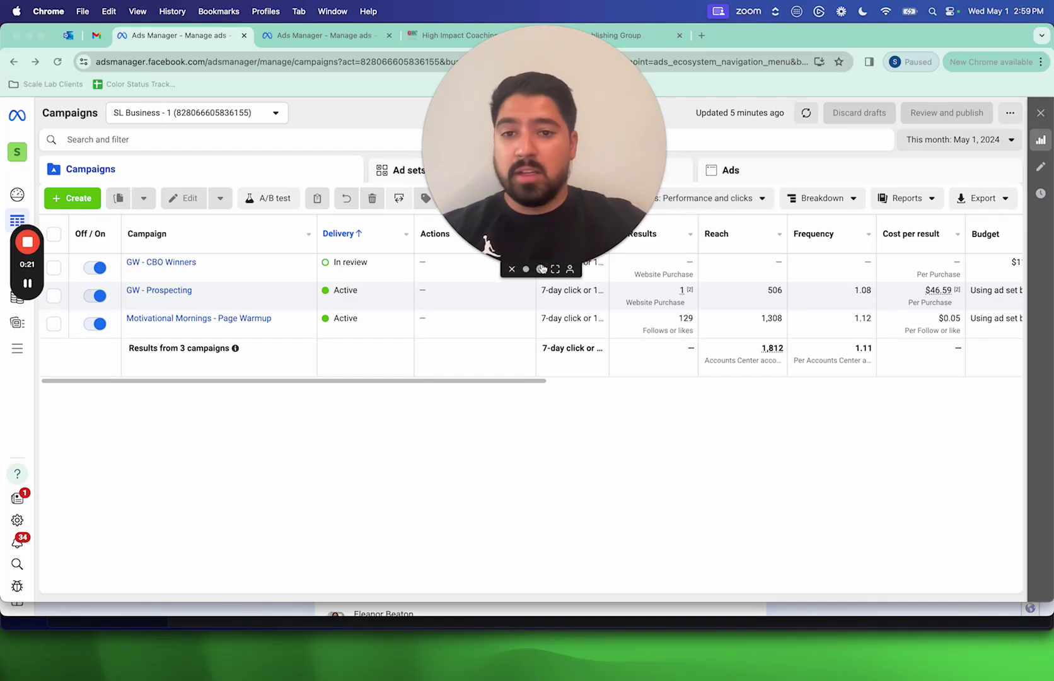
{"action": "left_click", "coordinate": [528, 270]}
{"action": "left_click_drag", "start_coordinate": [477, 232], "coordinate": [662, 149]}
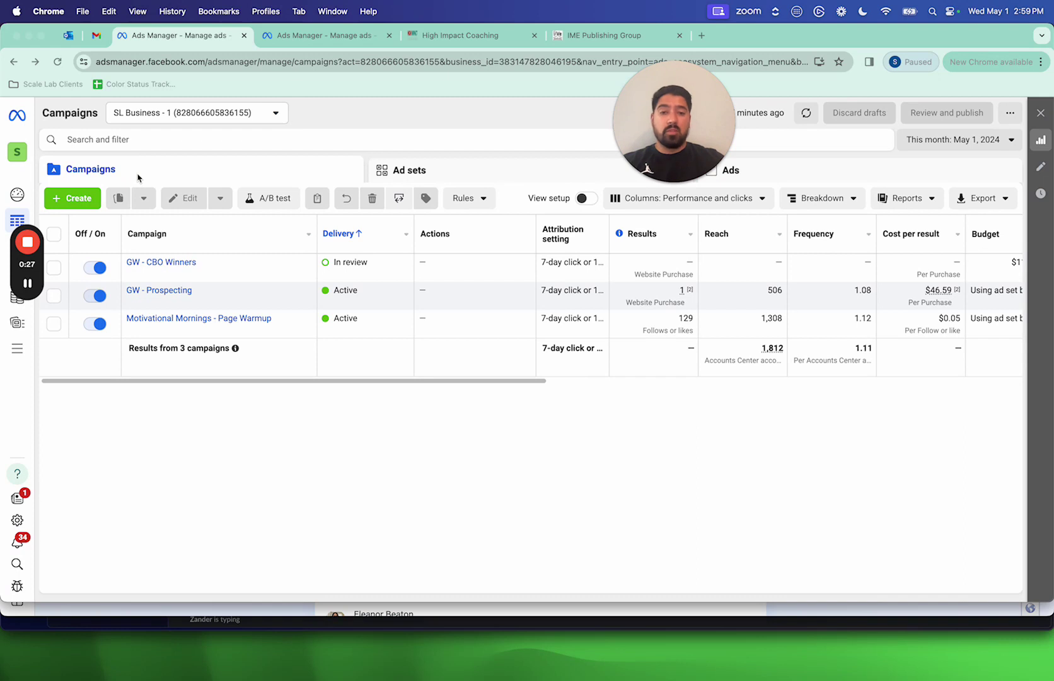
Create a new auction campaign with the Leads objective, using the Manual leads campaign setup
{"action": "left_click", "coordinate": [80, 201]}
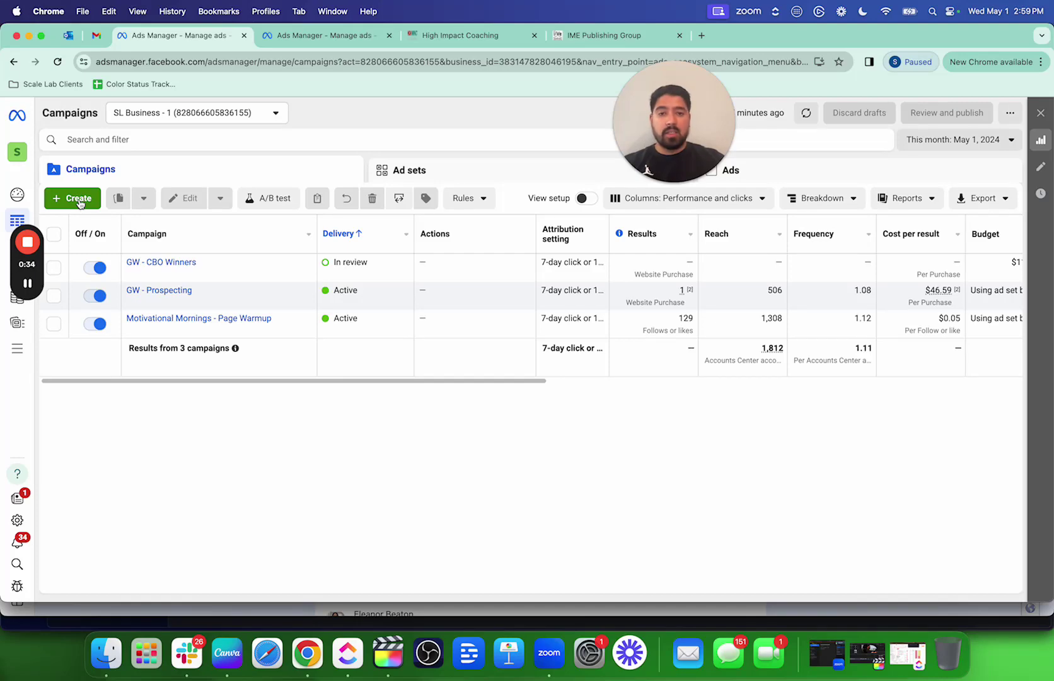
{"action": "left_click", "coordinate": [79, 199]}
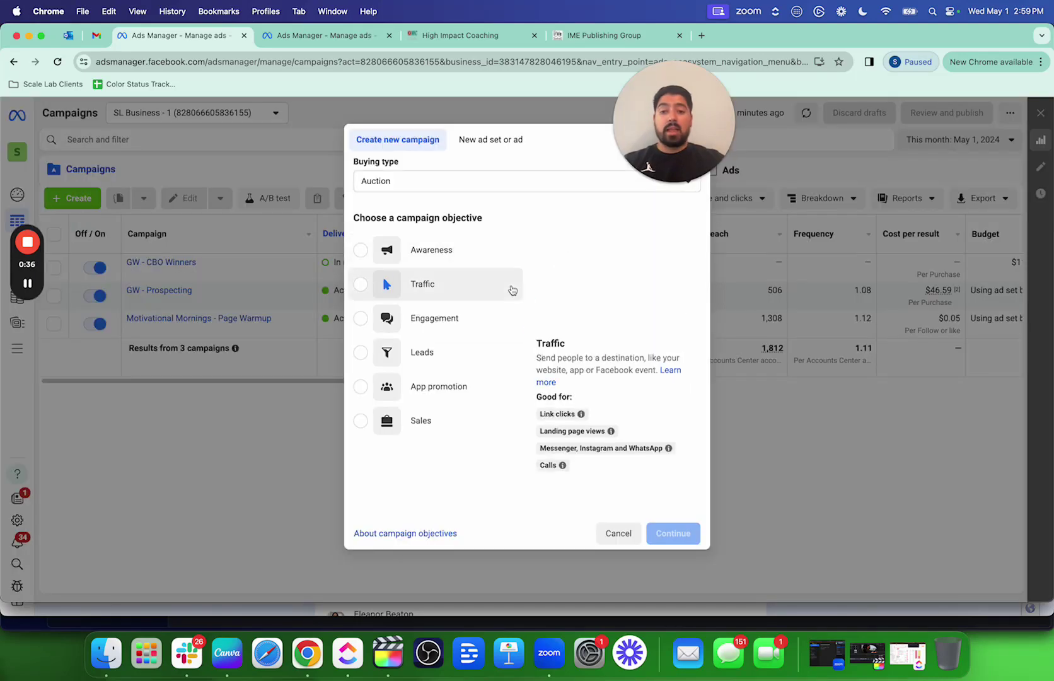
{"action": "left_click", "coordinate": [470, 368]}
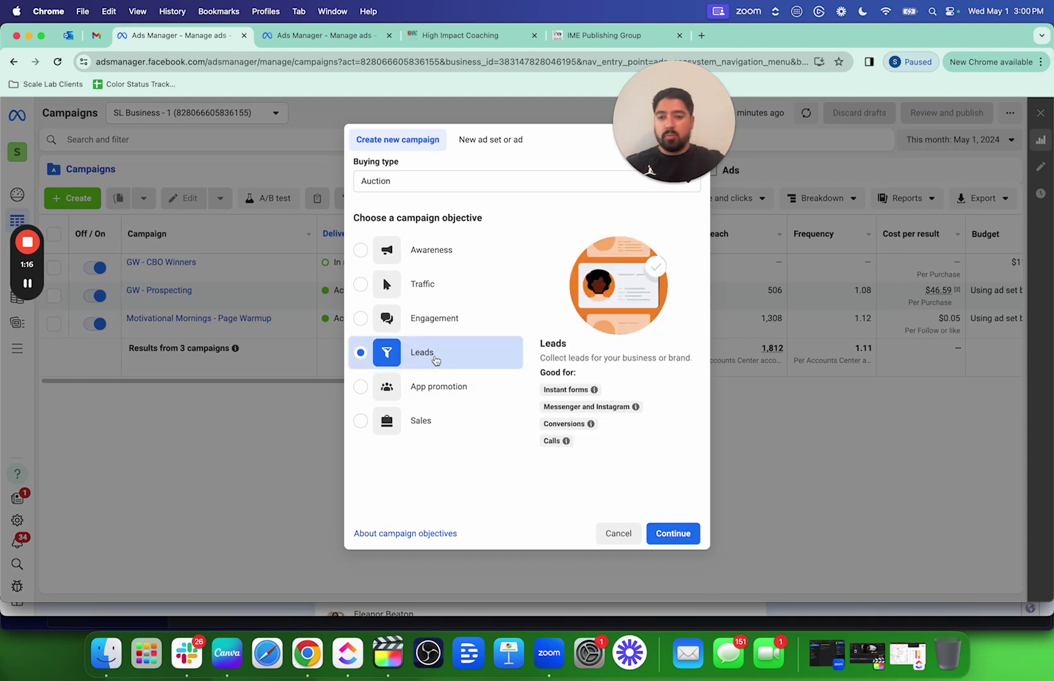
{"action": "left_click", "coordinate": [673, 532]}
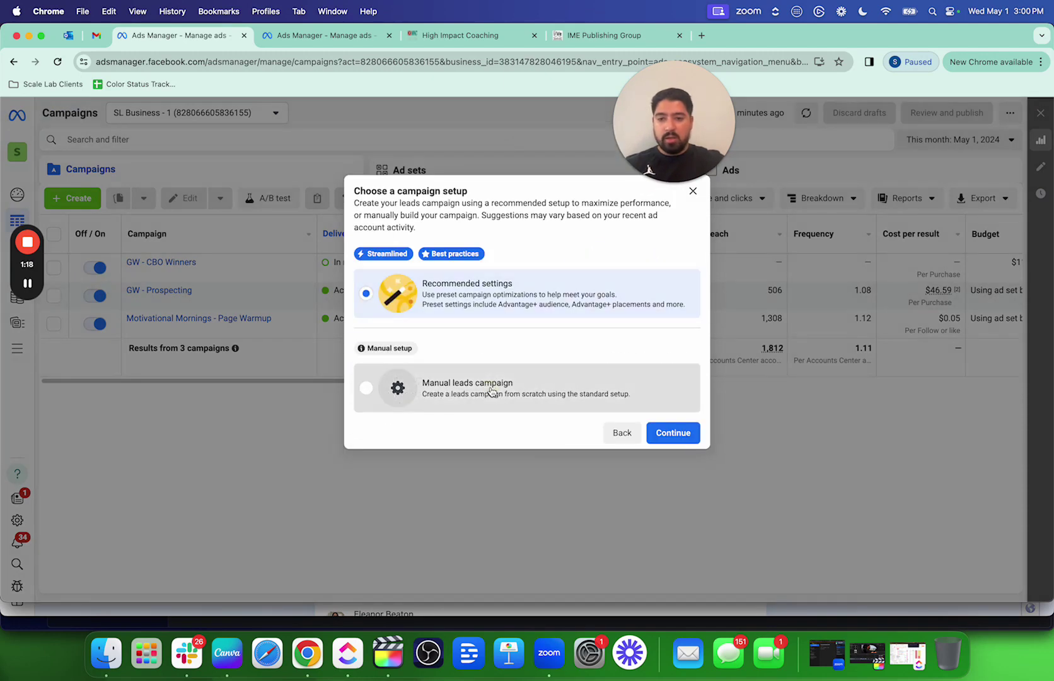
{"action": "left_click", "coordinate": [521, 396]}
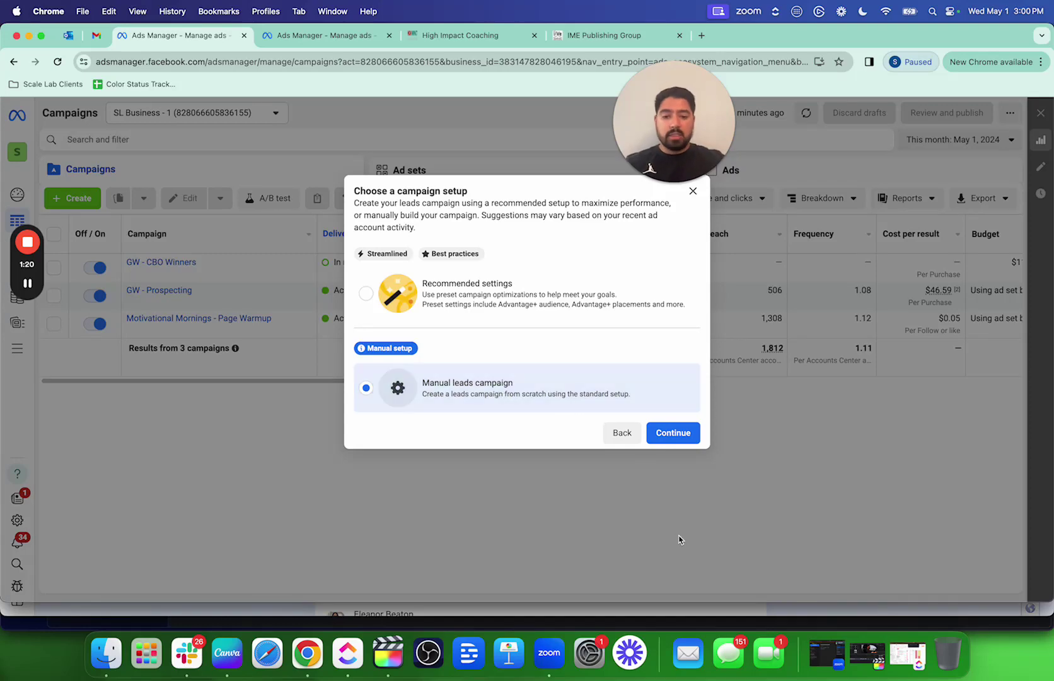
{"action": "left_click", "coordinate": [679, 444]}
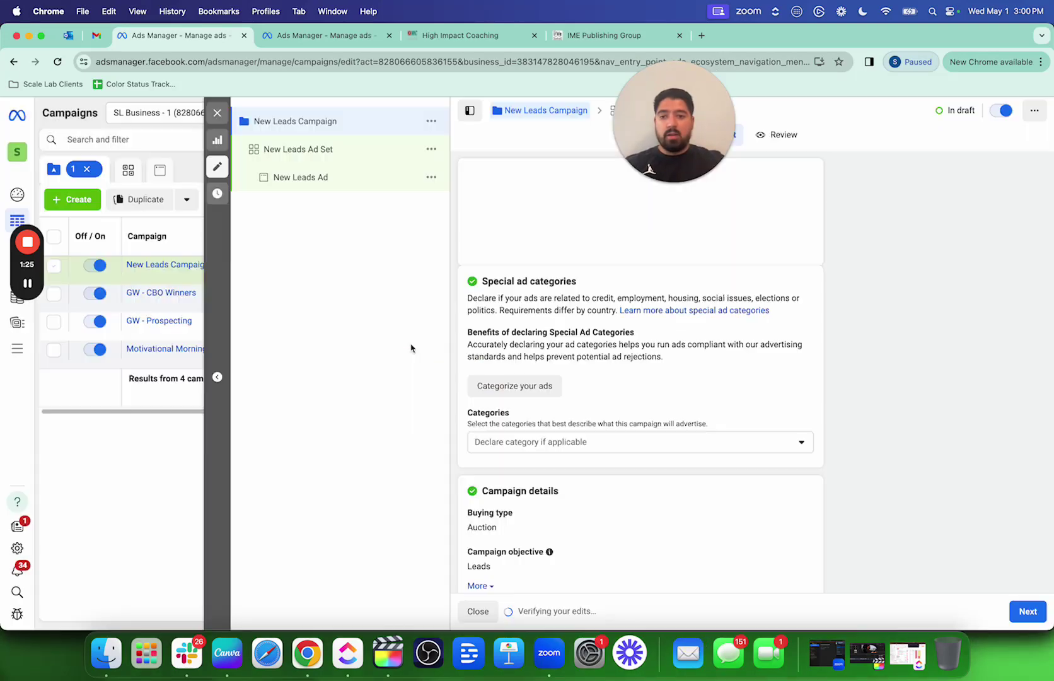
Name the campaign "Lead Gen Test 1" and proceed to its ad set settings
{"action": "left_click", "coordinate": [567, 200]}
{"action": "key", "text": "super+a"}
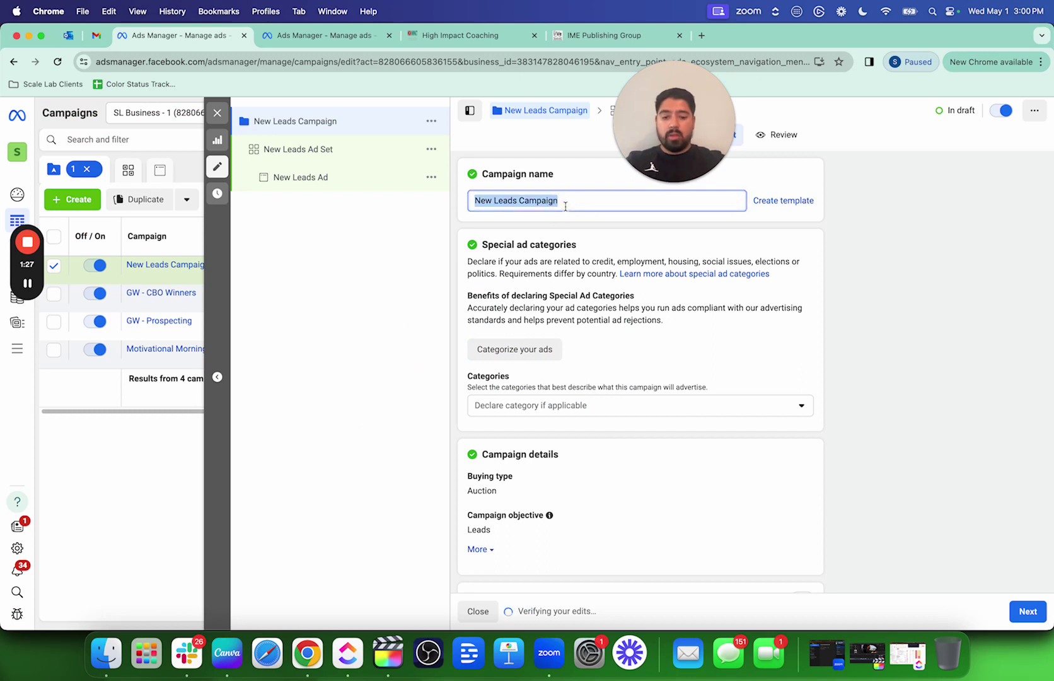
{"action": "type", "text": "Lead Gen Test 1"}
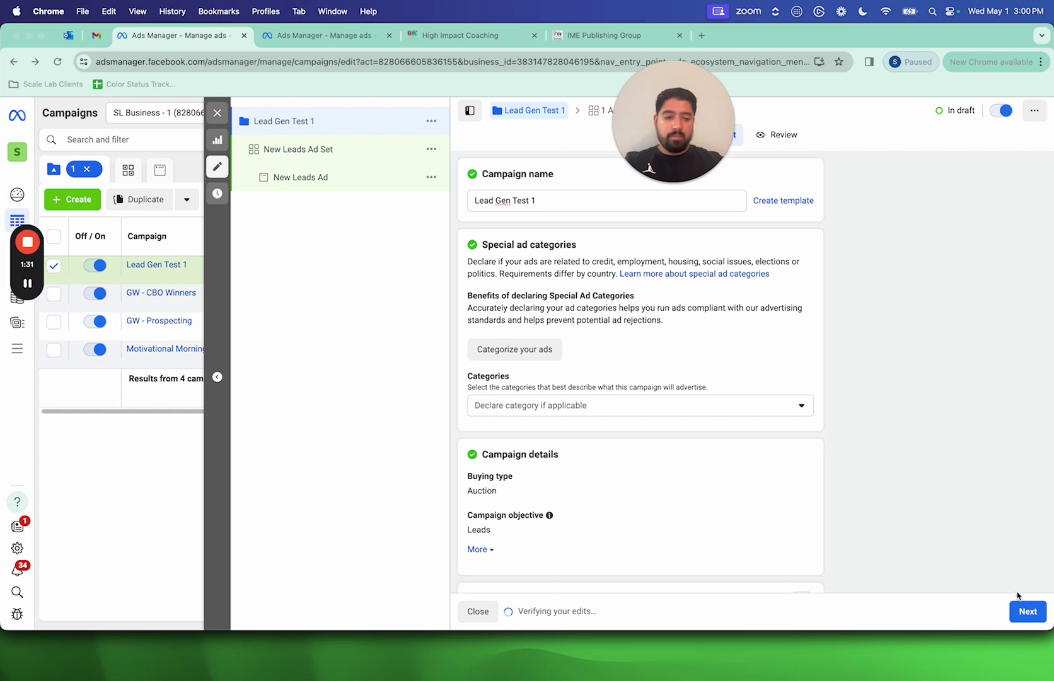
{"action": "left_click", "coordinate": [1026, 611]}
{"action": "left_click", "coordinate": [1025, 610]}
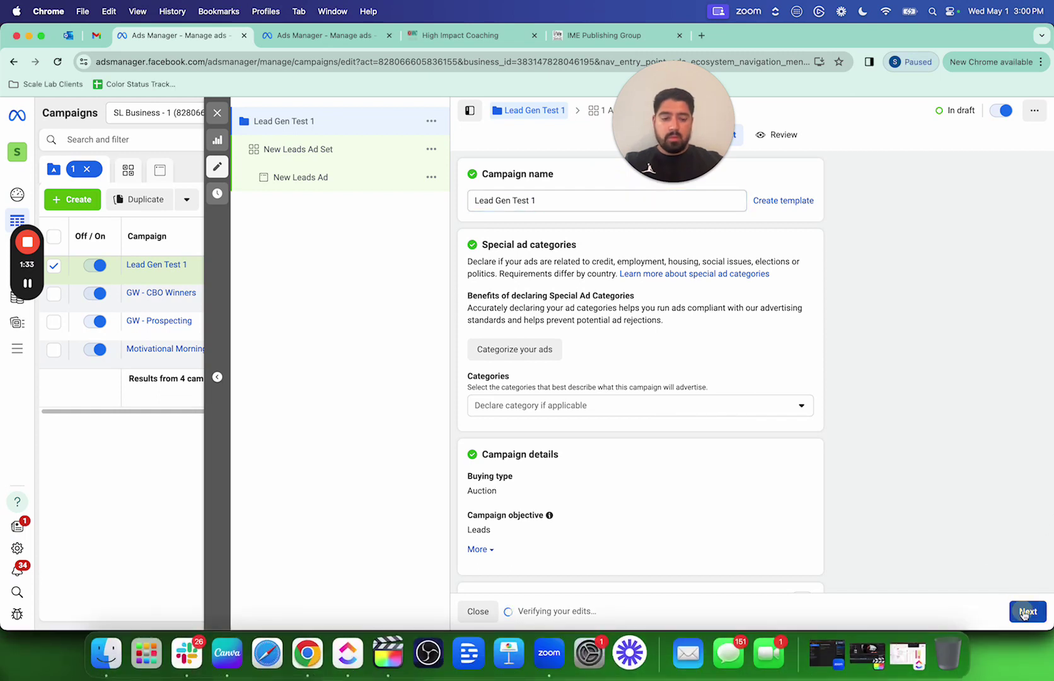
Accept Meta's Lead Ad Terms for the Motivational Mornings Facebook Page in the ad set's conversion settings
{"action": "scroll", "coordinate": [504, 303], "scroll_direction": "down", "scroll_amount": 2}
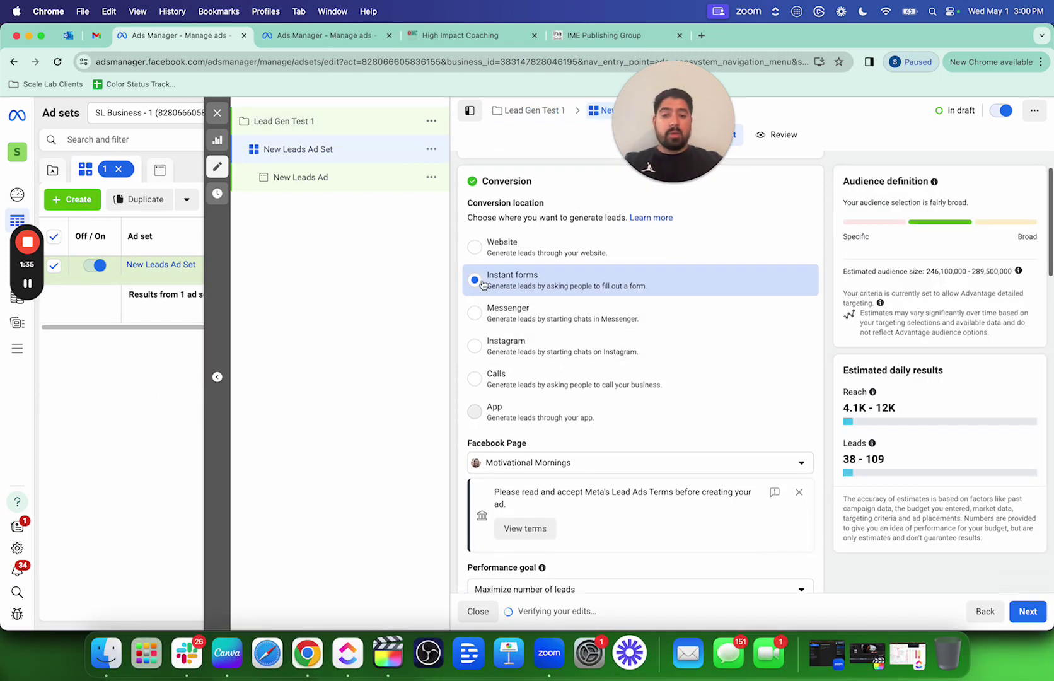
{"action": "left_click", "coordinate": [544, 462]}
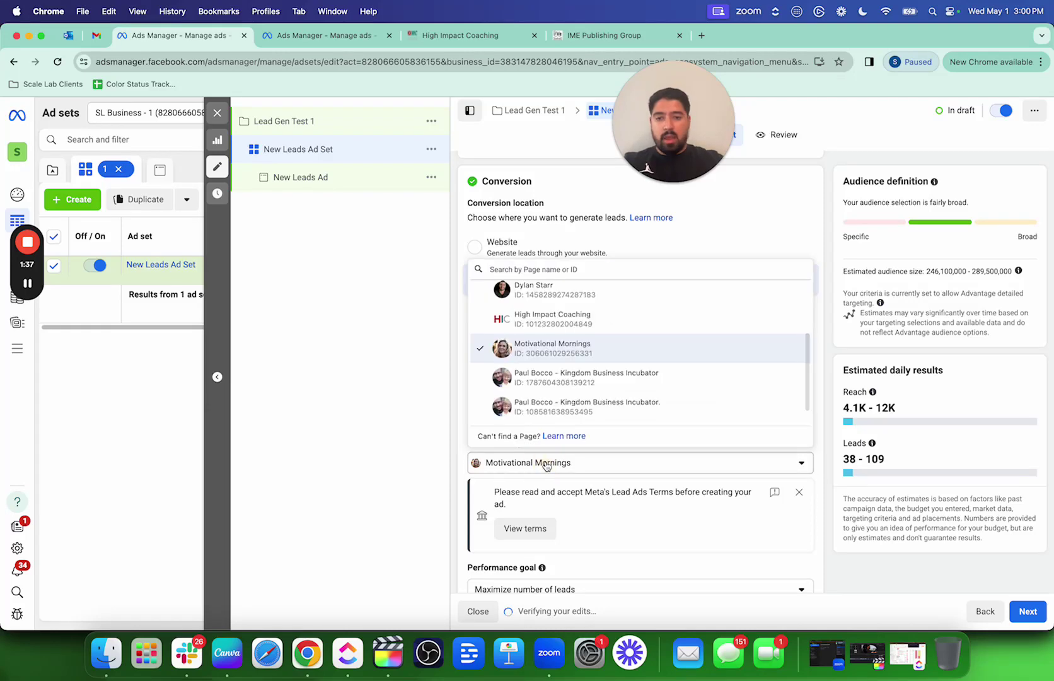
{"action": "scroll", "coordinate": [550, 343], "scroll_direction": "up", "scroll_amount": 1}
{"action": "left_click", "coordinate": [701, 231]}
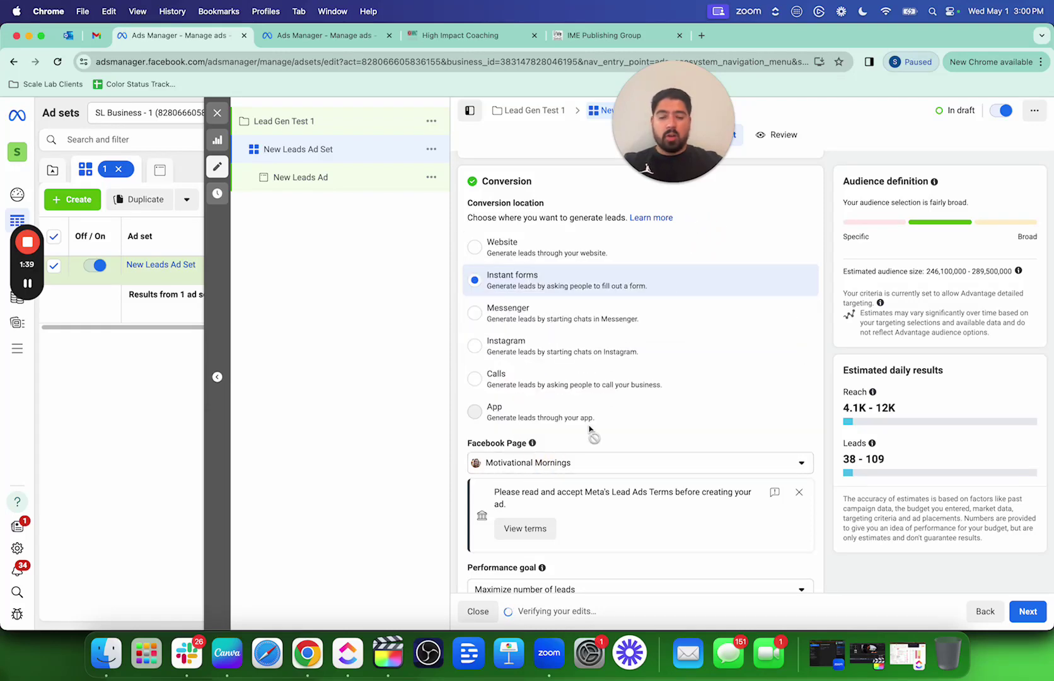
{"action": "scroll", "coordinate": [591, 431], "scroll_direction": "down", "scroll_amount": 4}
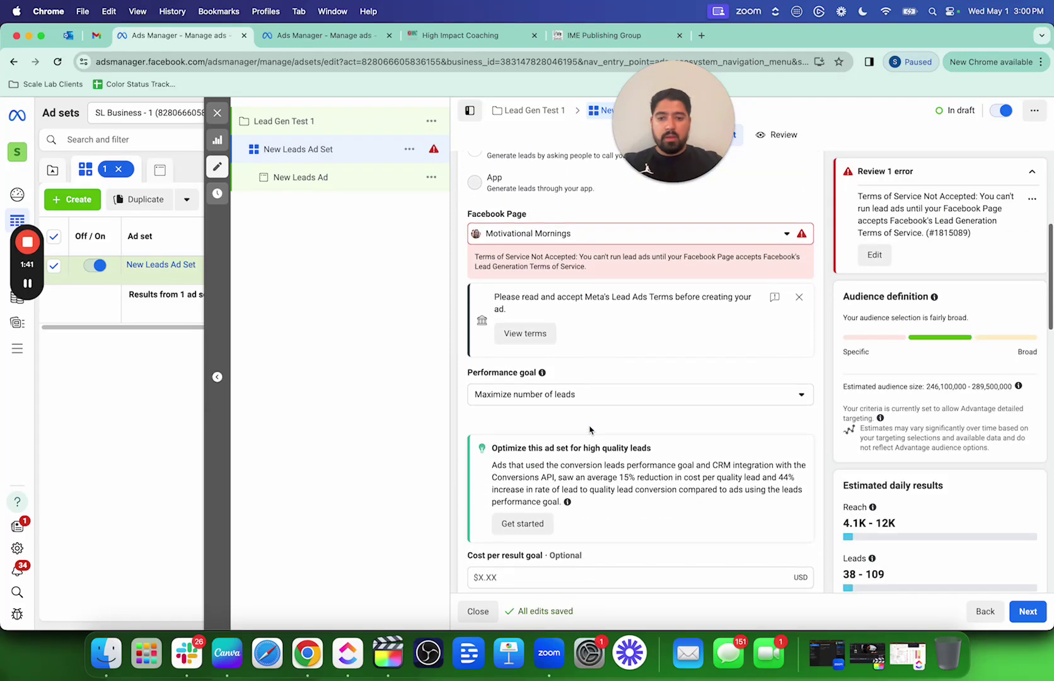
{"action": "scroll", "coordinate": [590, 429], "scroll_direction": "down", "scroll_amount": 3}
{"action": "scroll", "coordinate": [542, 328], "scroll_direction": "up", "scroll_amount": 2}
{"action": "left_click", "coordinate": [525, 306]}
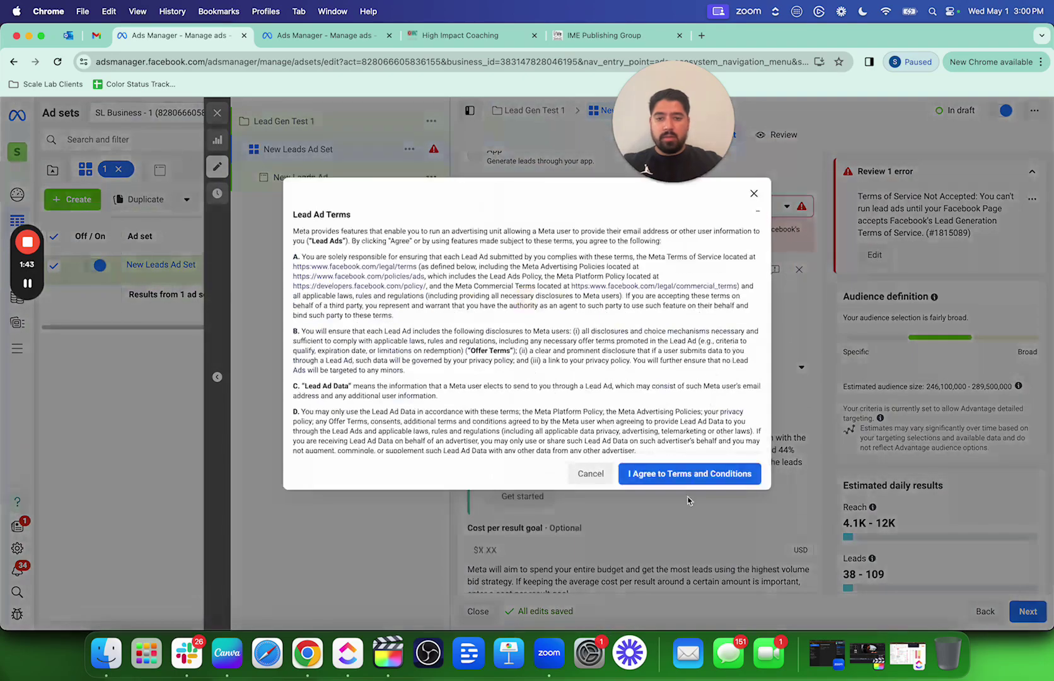
{"action": "left_click", "coordinate": [690, 473]}
Set the ad set's daily budget to $32.35
{"action": "scroll", "coordinate": [630, 363], "scroll_direction": "down", "scroll_amount": 3}
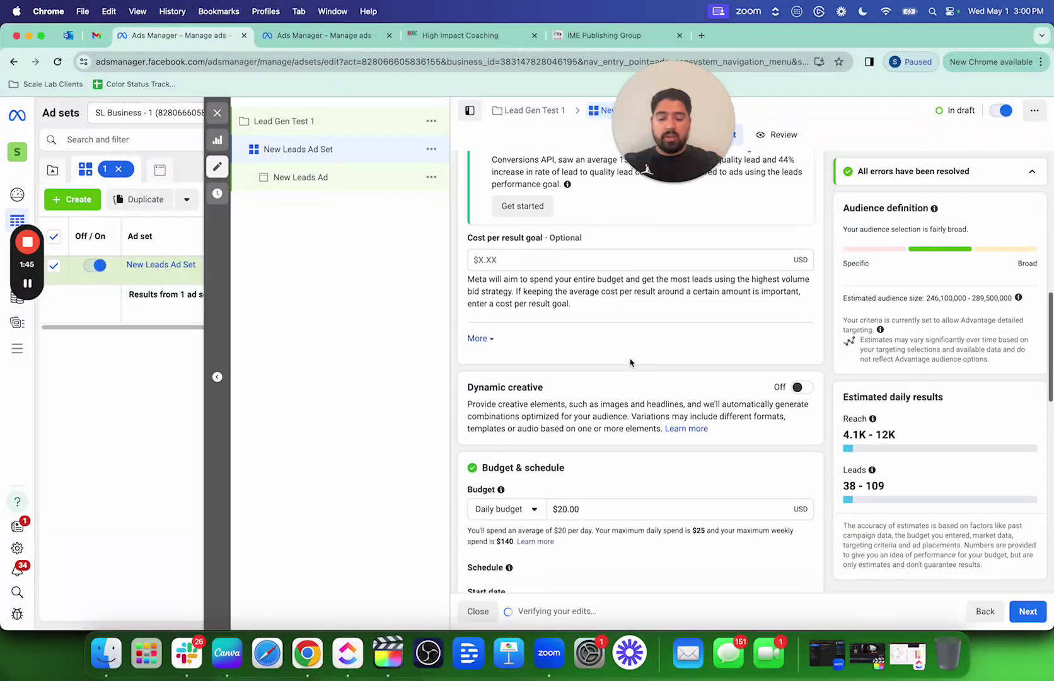
{"action": "scroll", "coordinate": [630, 363], "scroll_direction": "down", "scroll_amount": 3}
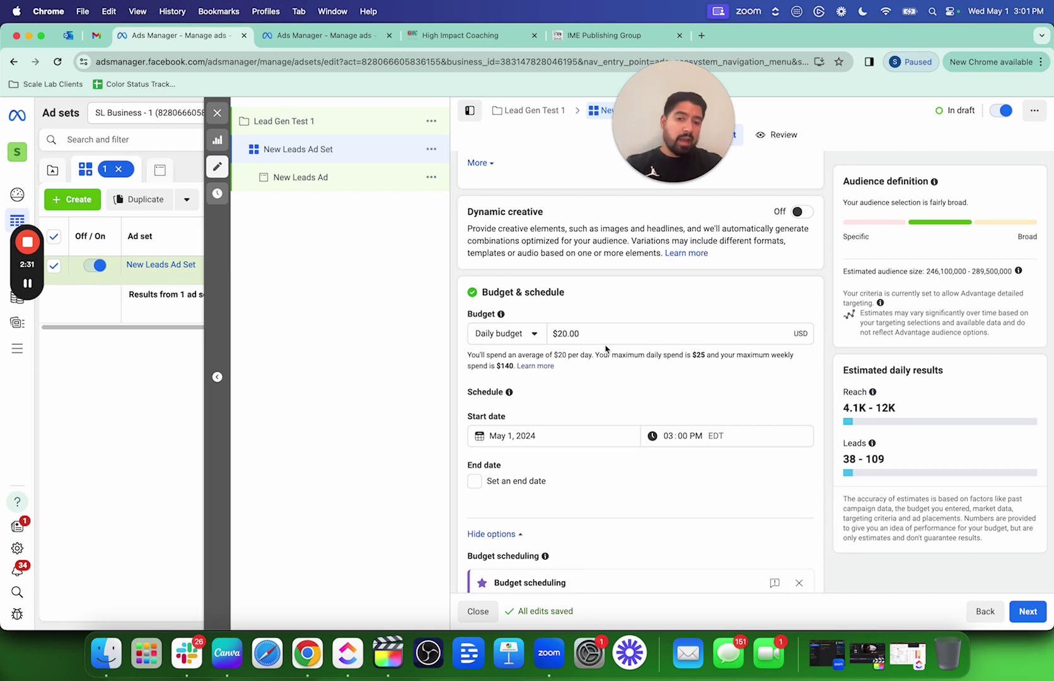
{"action": "left_click", "coordinate": [592, 334]}
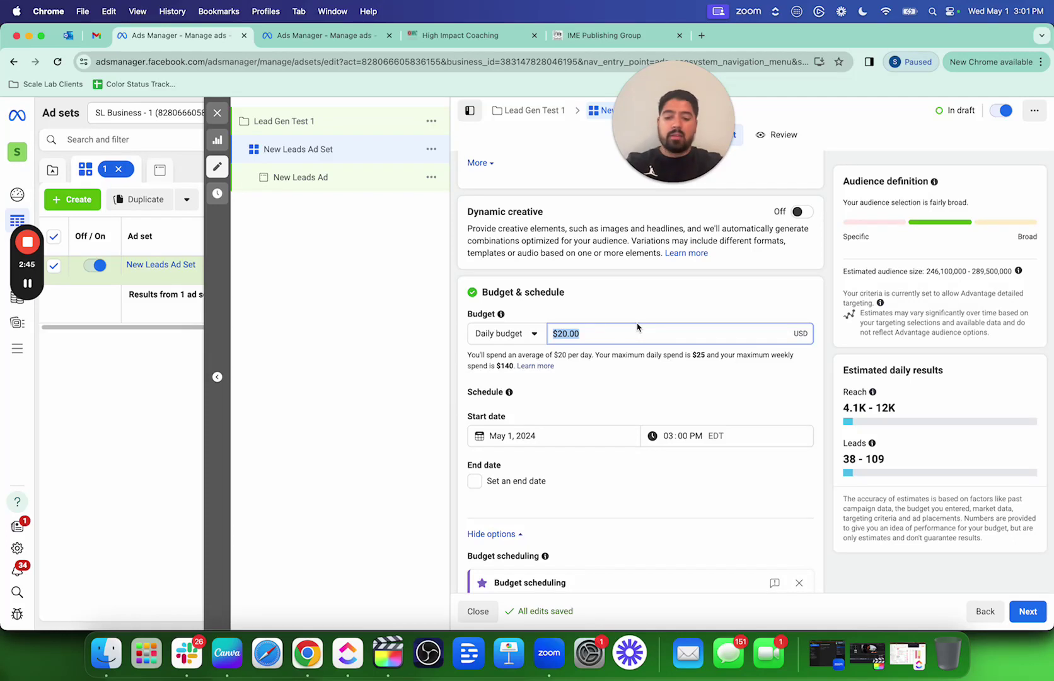
{"action": "type", "text": "20.00"}
{"action": "left_click", "coordinate": [672, 314]}
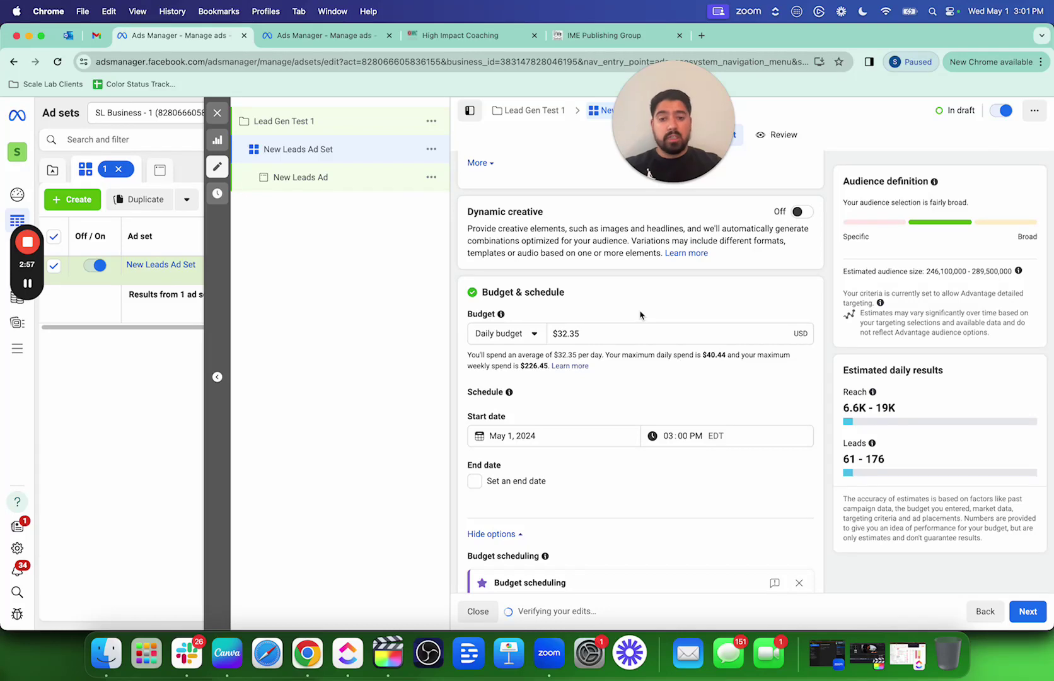
Add an Advantage+ audience suggestion to the ad set and set its minimum age to 27
{"action": "scroll", "coordinate": [640, 389], "scroll_direction": "down", "scroll_amount": 3}
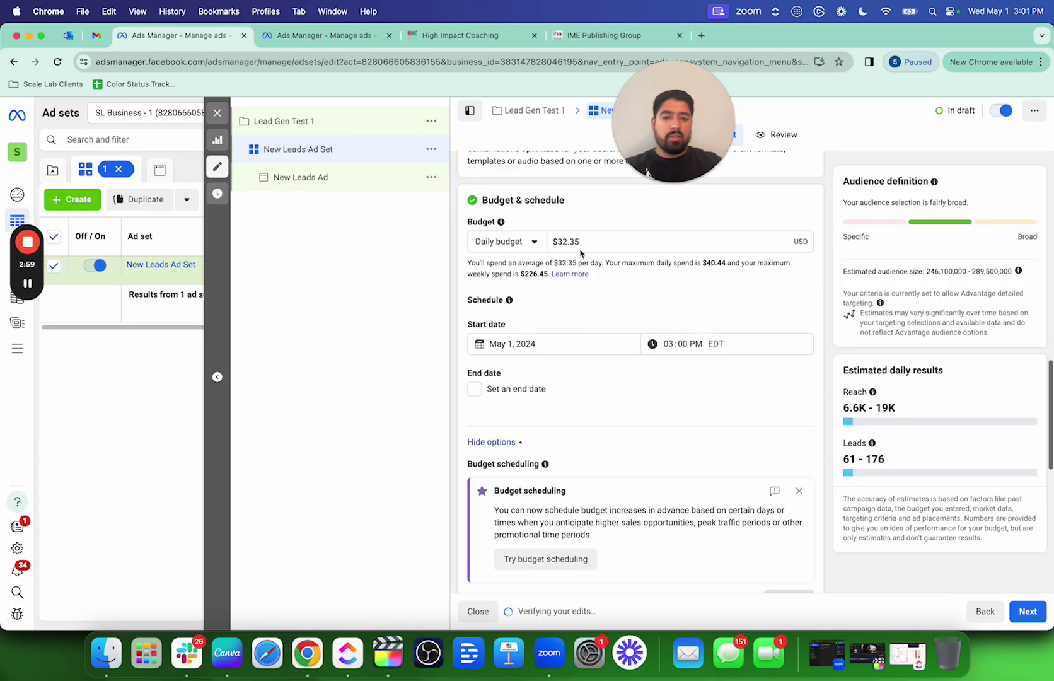
{"action": "scroll", "coordinate": [572, 432], "scroll_direction": "down", "scroll_amount": 10}
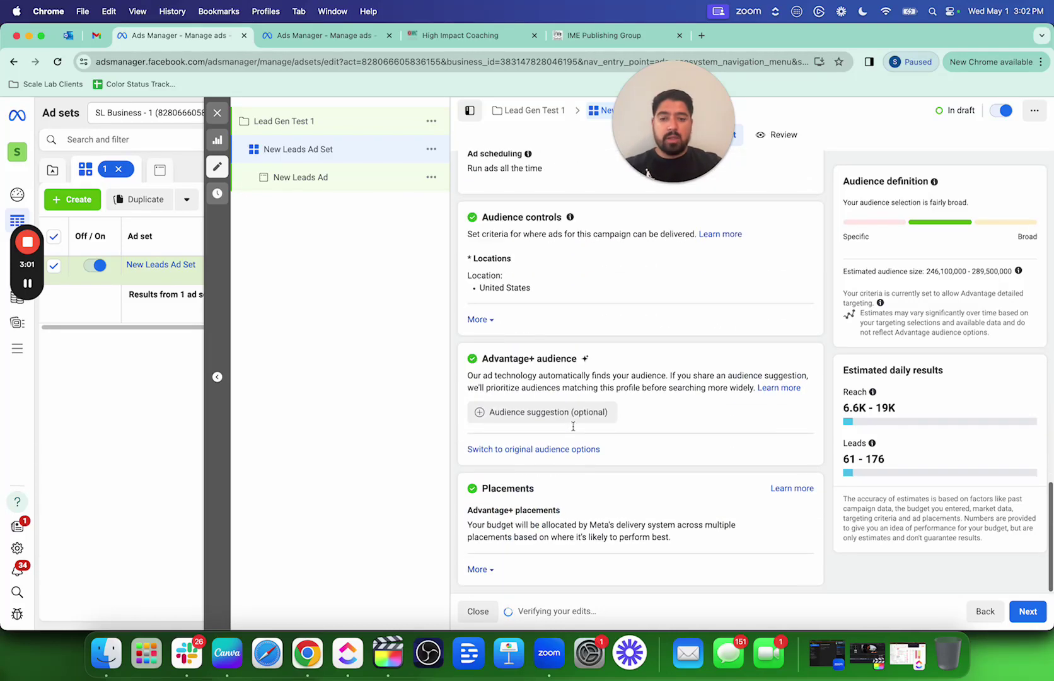
{"action": "left_click", "coordinate": [537, 412]}
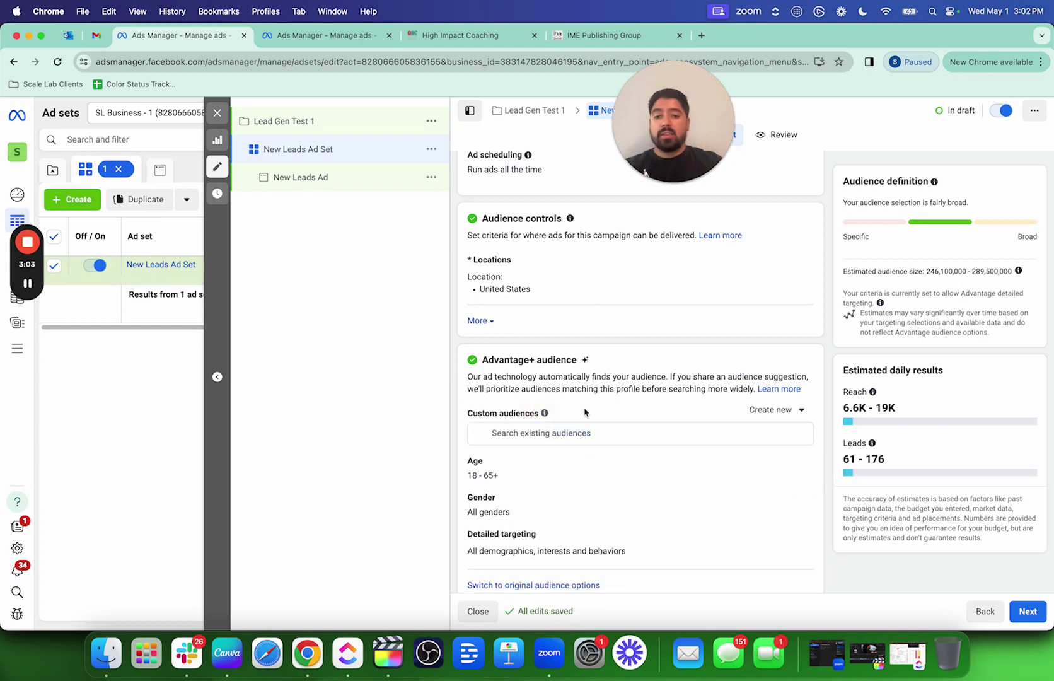
{"action": "scroll", "coordinate": [584, 413], "scroll_direction": "down", "scroll_amount": 4}
{"action": "left_click", "coordinate": [793, 324]}
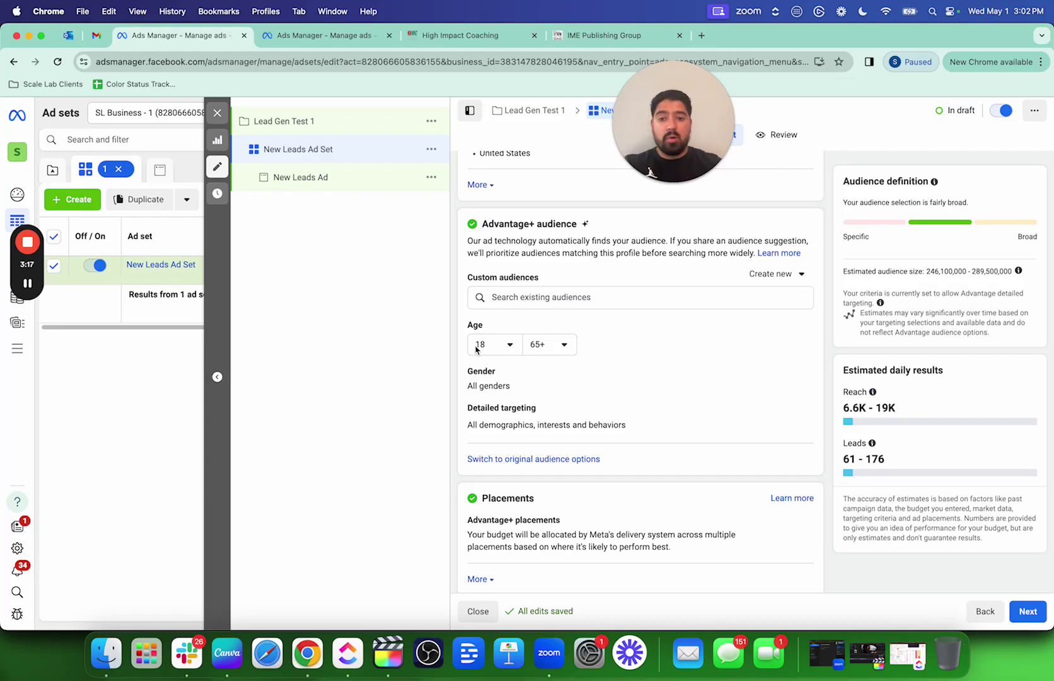
{"action": "left_click", "coordinate": [507, 343]}
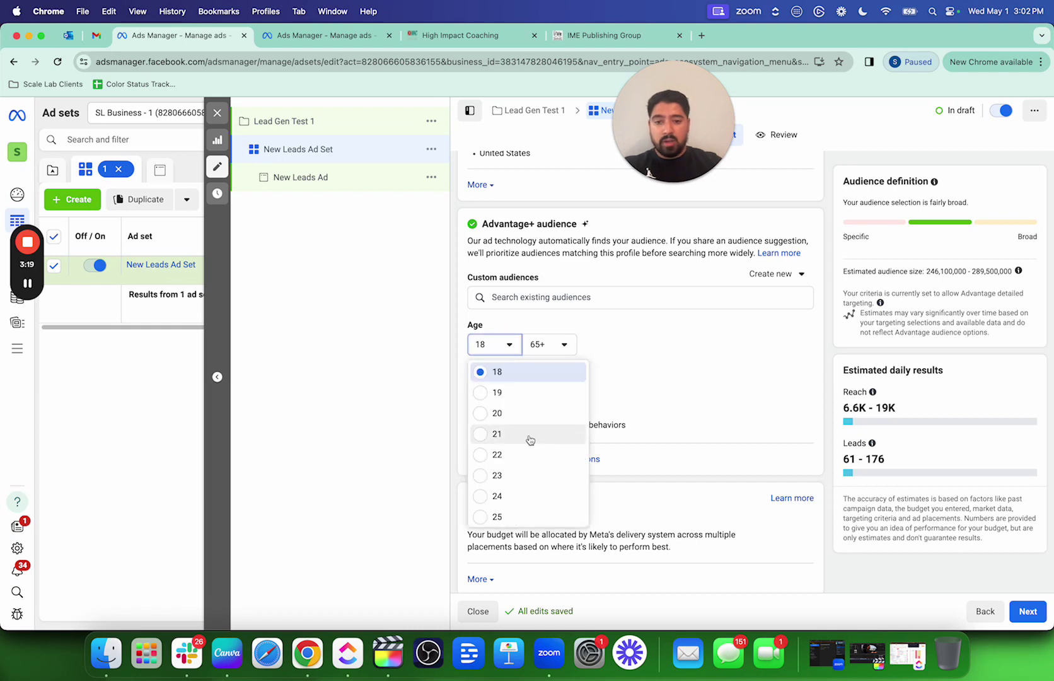
{"action": "scroll", "coordinate": [529, 439], "scroll_direction": "down", "scroll_amount": 3}
{"action": "scroll", "coordinate": [512, 461], "scroll_direction": "down", "scroll_amount": 2}
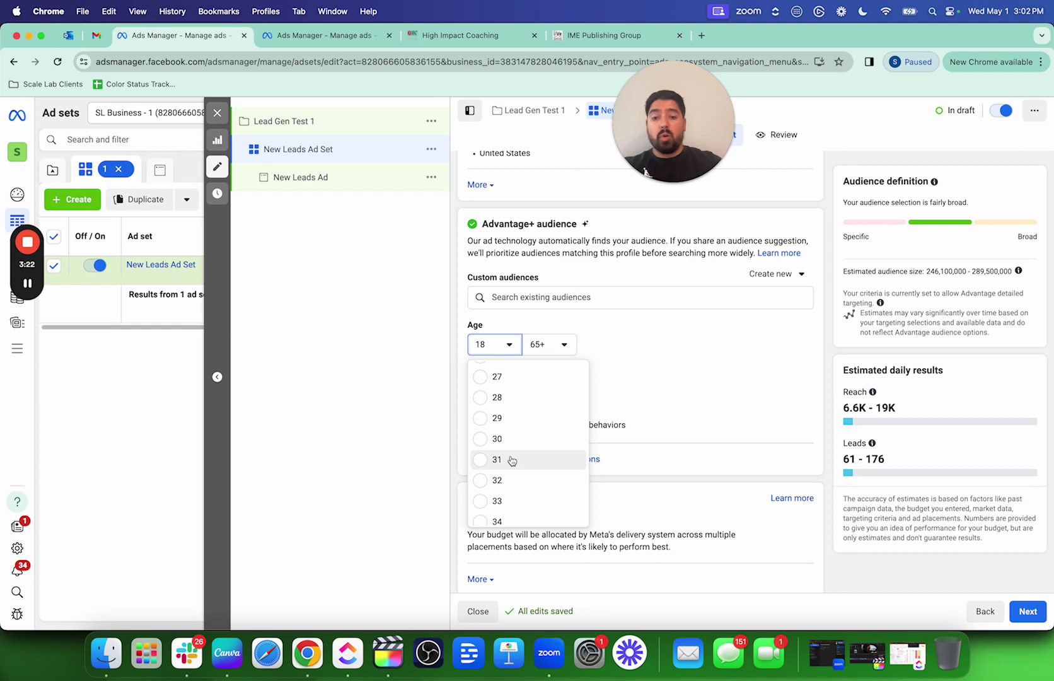
{"action": "scroll", "coordinate": [515, 437], "scroll_direction": "up", "scroll_amount": 1}
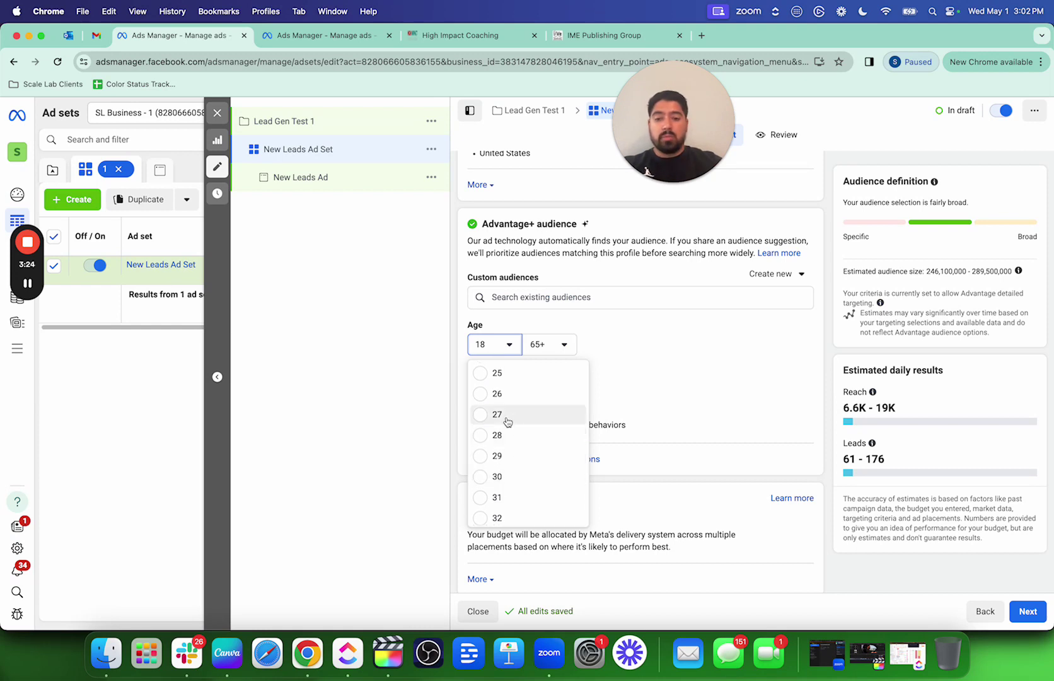
{"action": "left_click", "coordinate": [511, 417]}
Set the maximum age of the audience suggestion to 45
{"action": "left_click", "coordinate": [547, 346]}
{"action": "scroll", "coordinate": [567, 425], "scroll_direction": "up", "scroll_amount": 6}
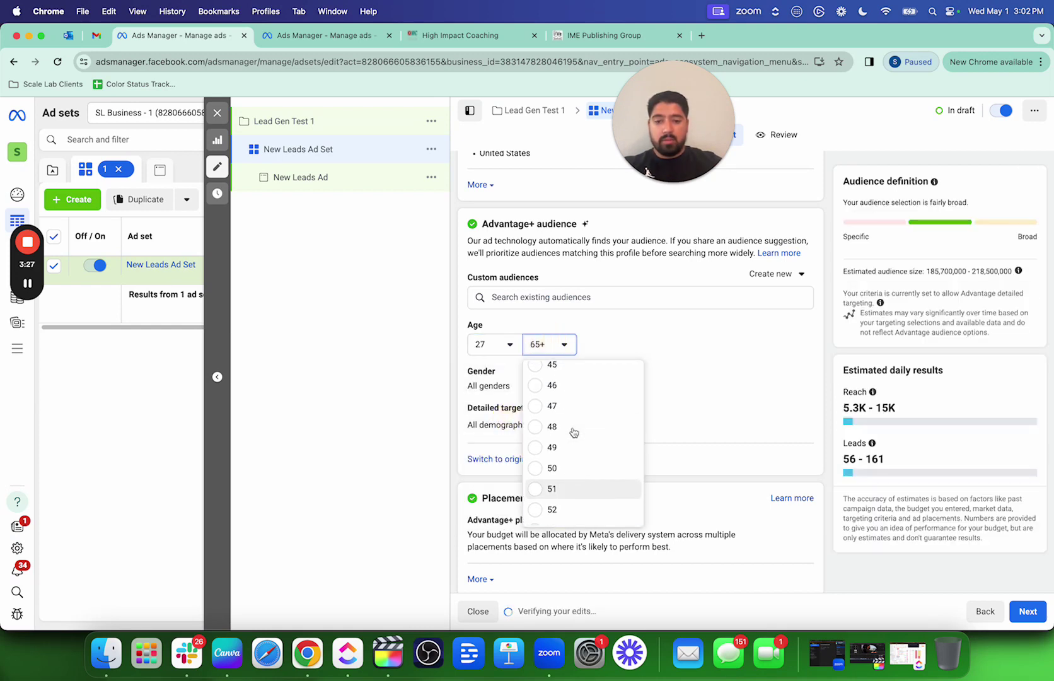
{"action": "scroll", "coordinate": [565, 421], "scroll_direction": "up", "scroll_amount": 2}
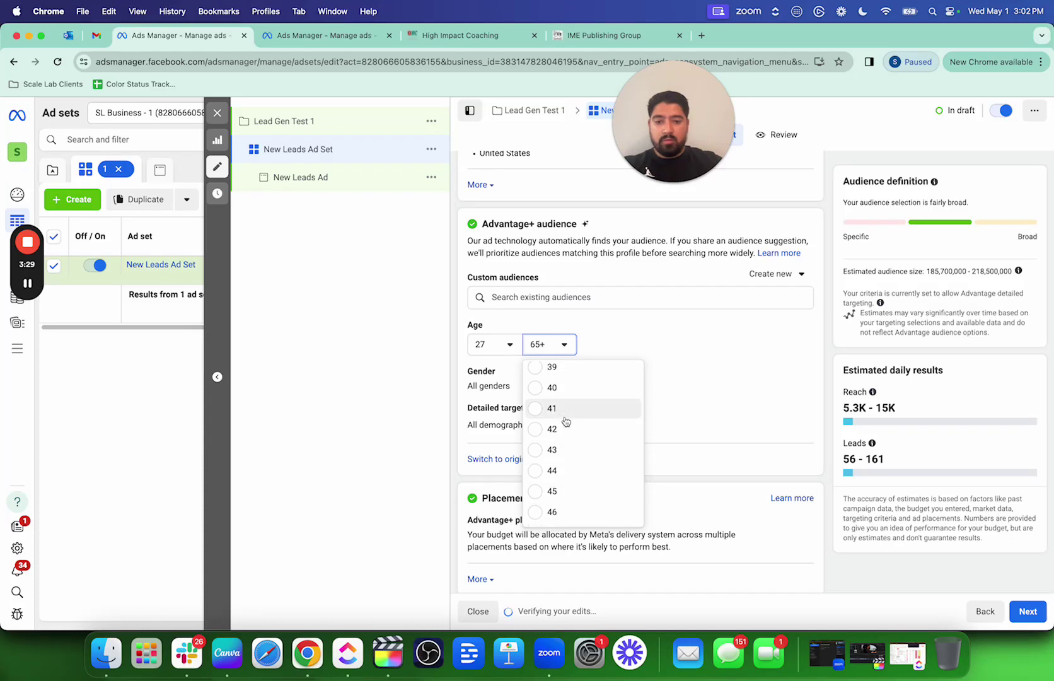
{"action": "scroll", "coordinate": [564, 433], "scroll_direction": "down", "scroll_amount": 1}
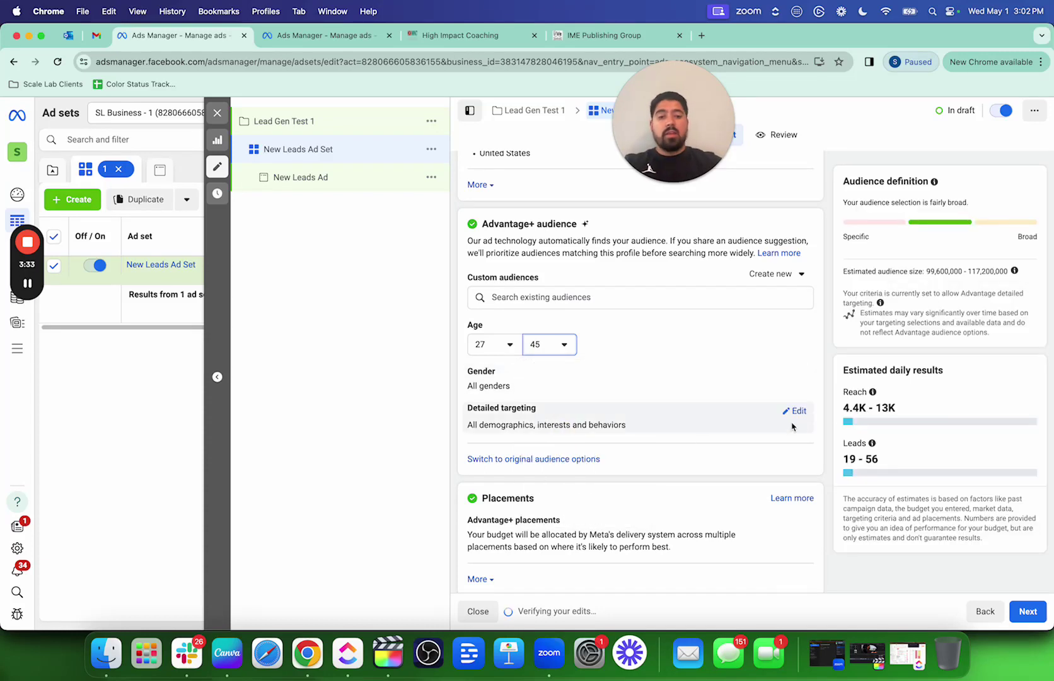
Duplicate the New Leads Ad Set within its original campaign, making 2 copies
{"action": "left_click", "coordinate": [431, 150]}
{"action": "left_click", "coordinate": [466, 218]}
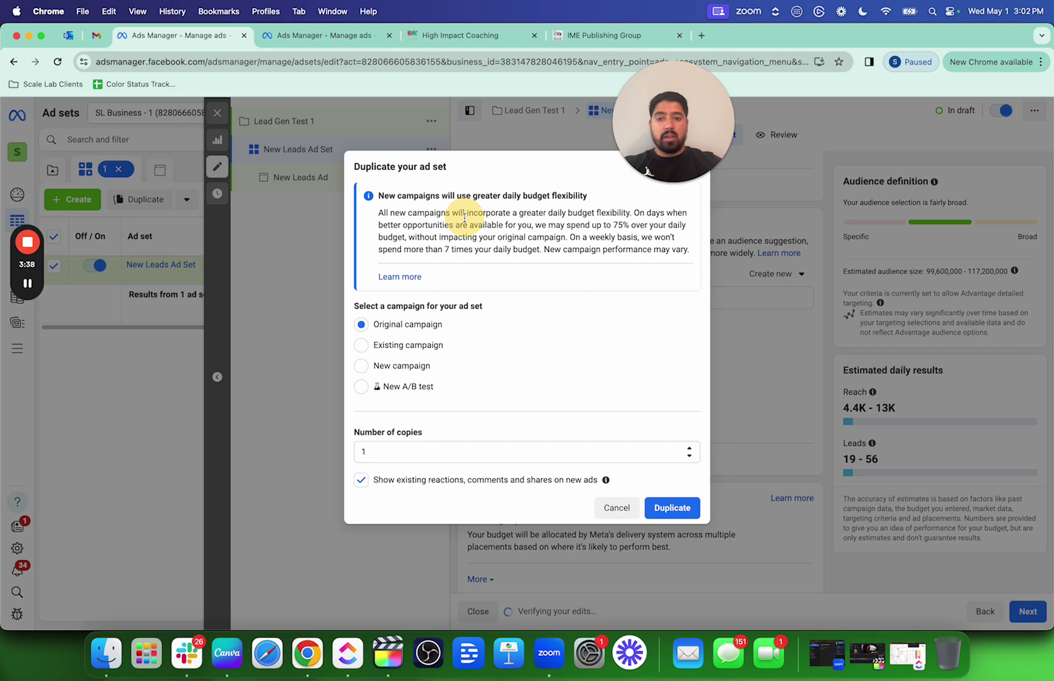
{"action": "left_click", "coordinate": [689, 447]}
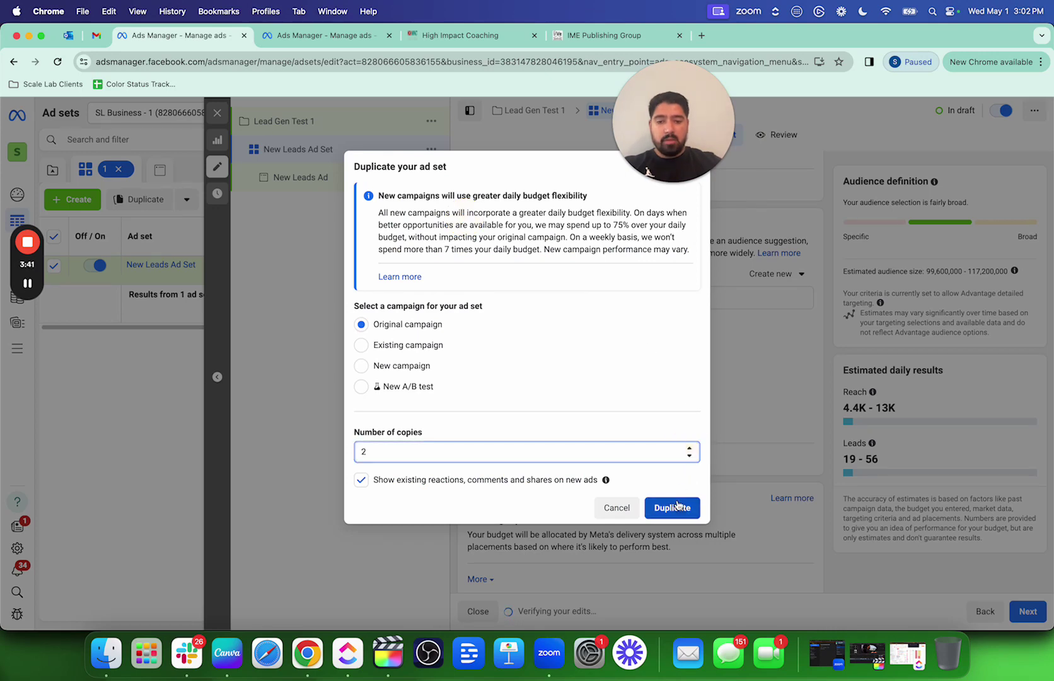
{"action": "left_click", "coordinate": [678, 505]}
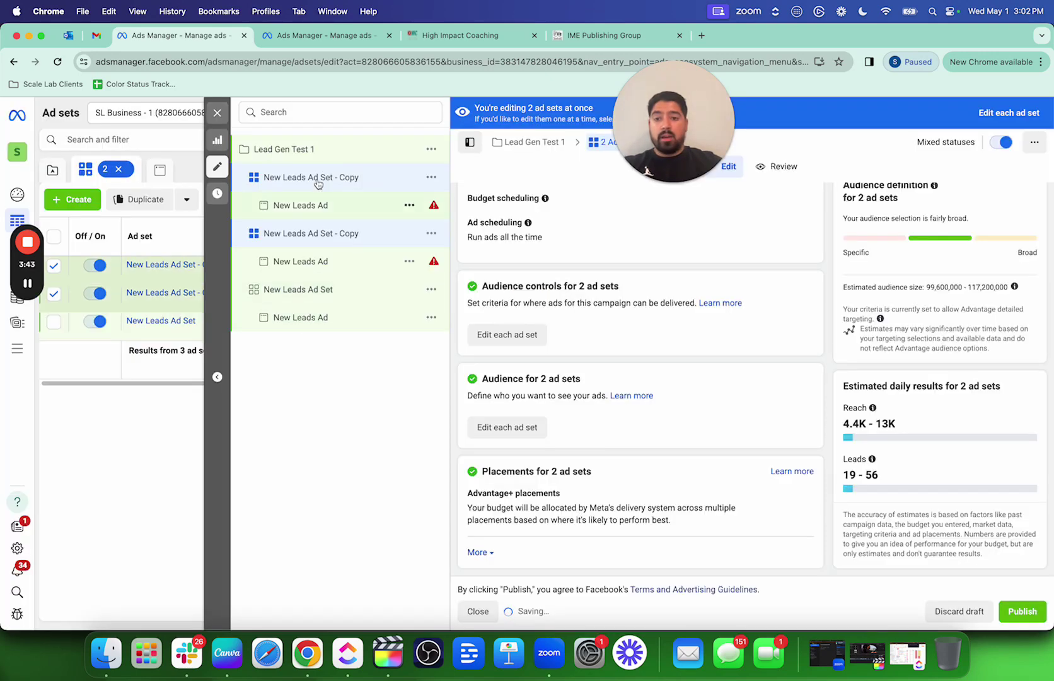
Rename the first New Leads Ad Set copy under Lead Gen Test 1 as "Broad"
{"action": "scroll", "coordinate": [559, 266], "scroll_direction": "up", "scroll_amount": 10}
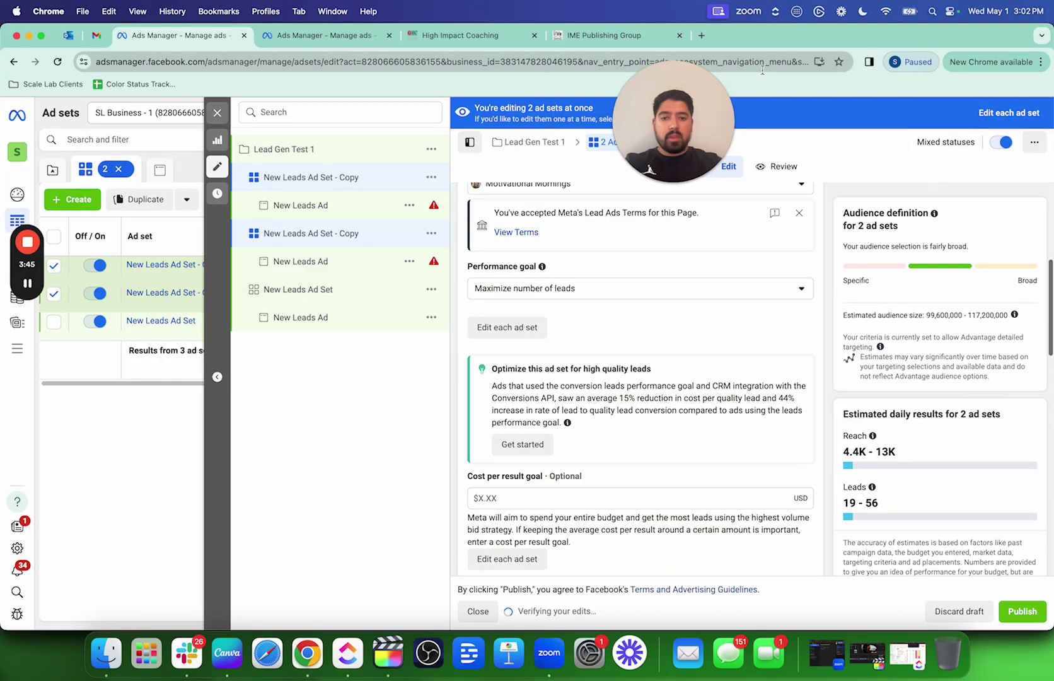
{"action": "scroll", "coordinate": [670, 312], "scroll_direction": "up", "scroll_amount": 5}
{"action": "left_click_drag", "start_coordinate": [664, 133], "coordinate": [854, 140]}
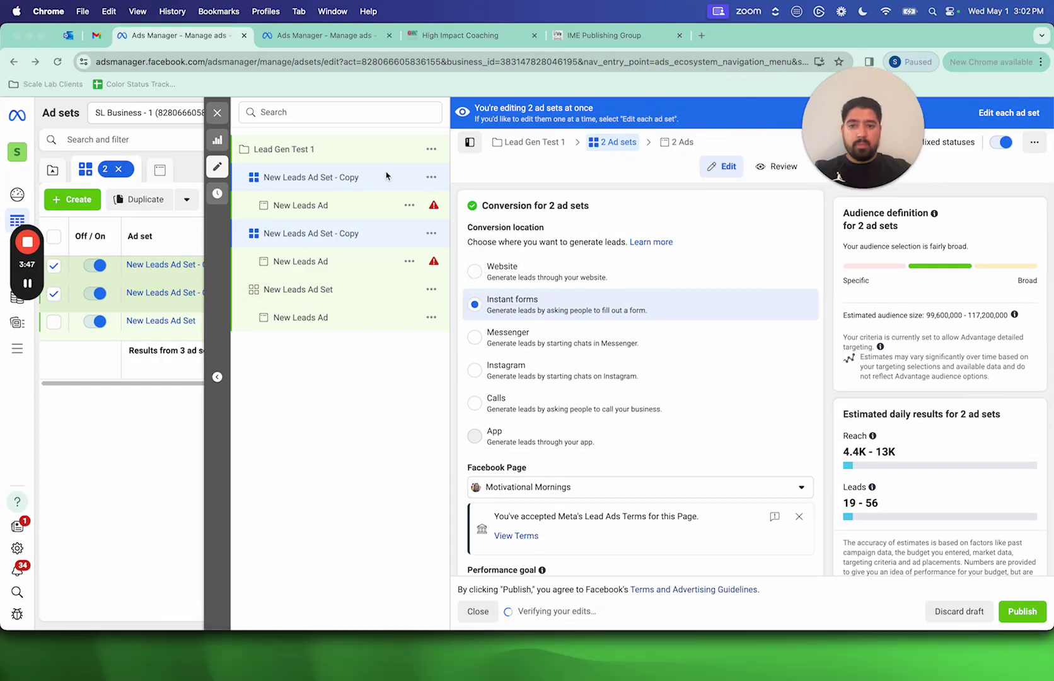
{"action": "left_click", "coordinate": [365, 176]}
{"action": "double_click", "coordinate": [561, 200]}
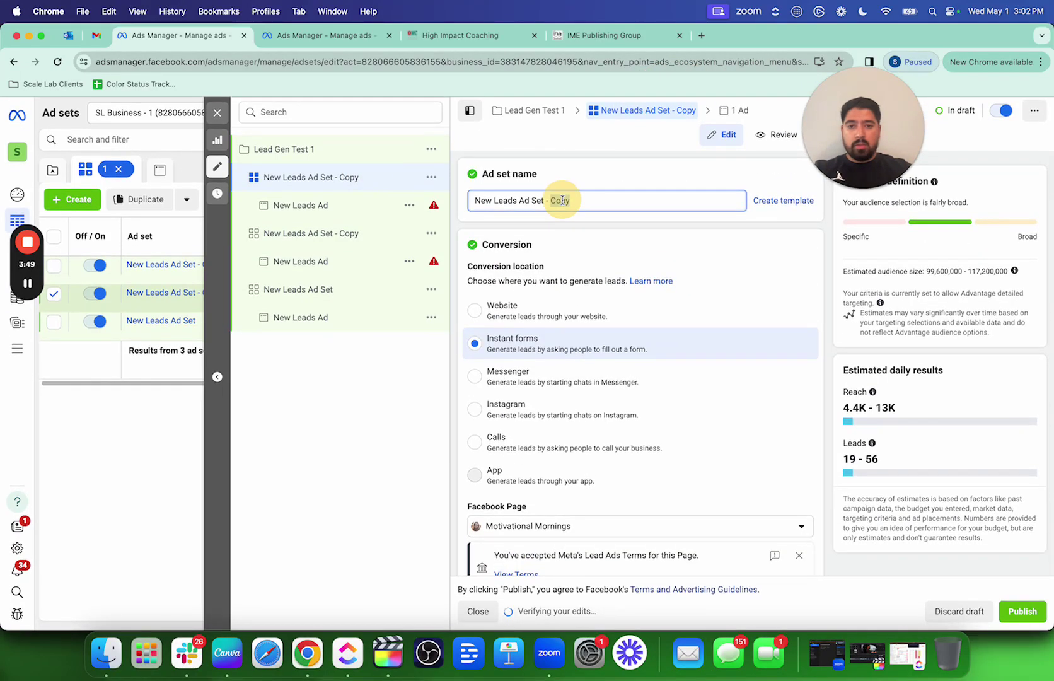
{"action": "key", "text": "super+a"}
{"action": "type", "text": "Broad"}
{"action": "left_click", "coordinate": [575, 189]}
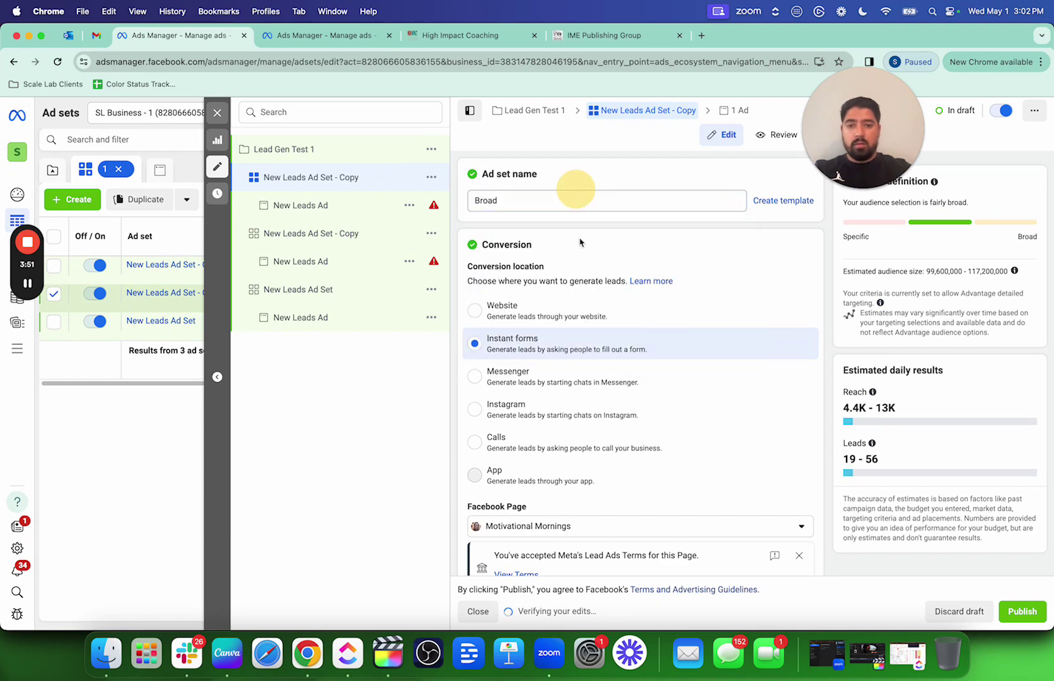
Replace the United States location in the Broad ad set's audience controls with the city of Anna Maria, Florida
{"action": "scroll", "coordinate": [580, 242], "scroll_direction": "down", "scroll_amount": 15}
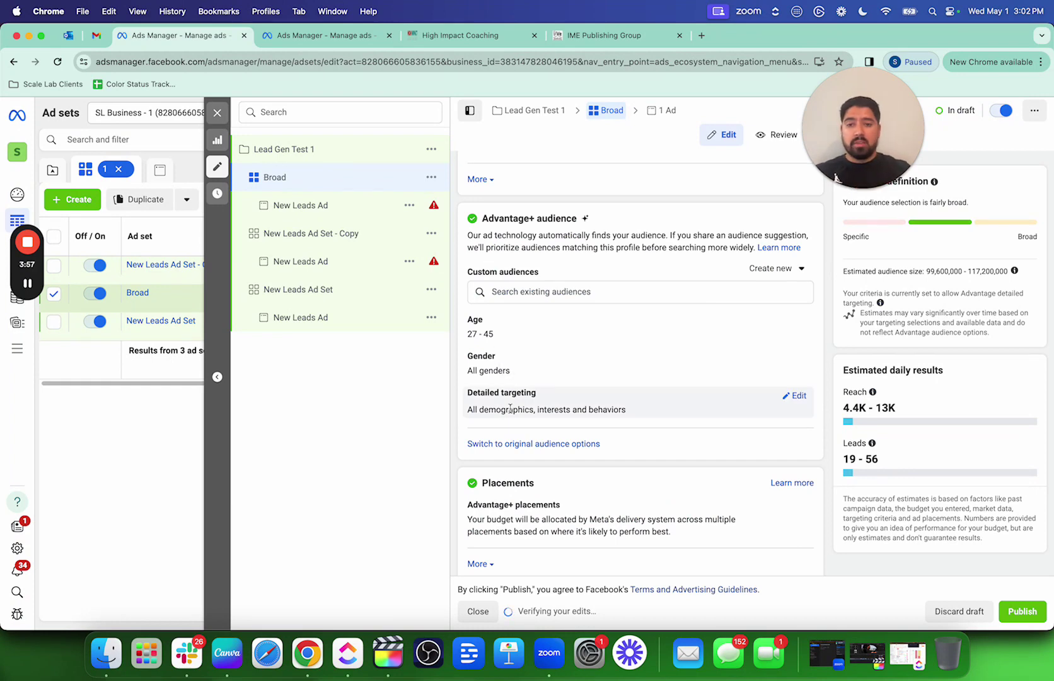
{"action": "scroll", "coordinate": [589, 322], "scroll_direction": "up", "scroll_amount": 5}
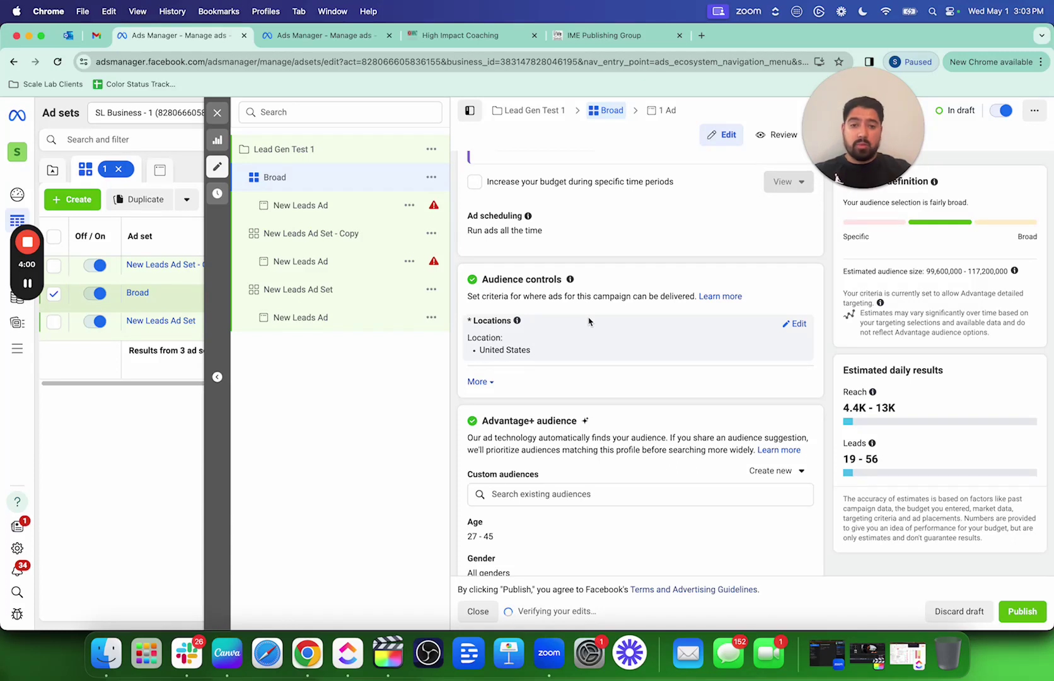
{"action": "left_click", "coordinate": [795, 324]}
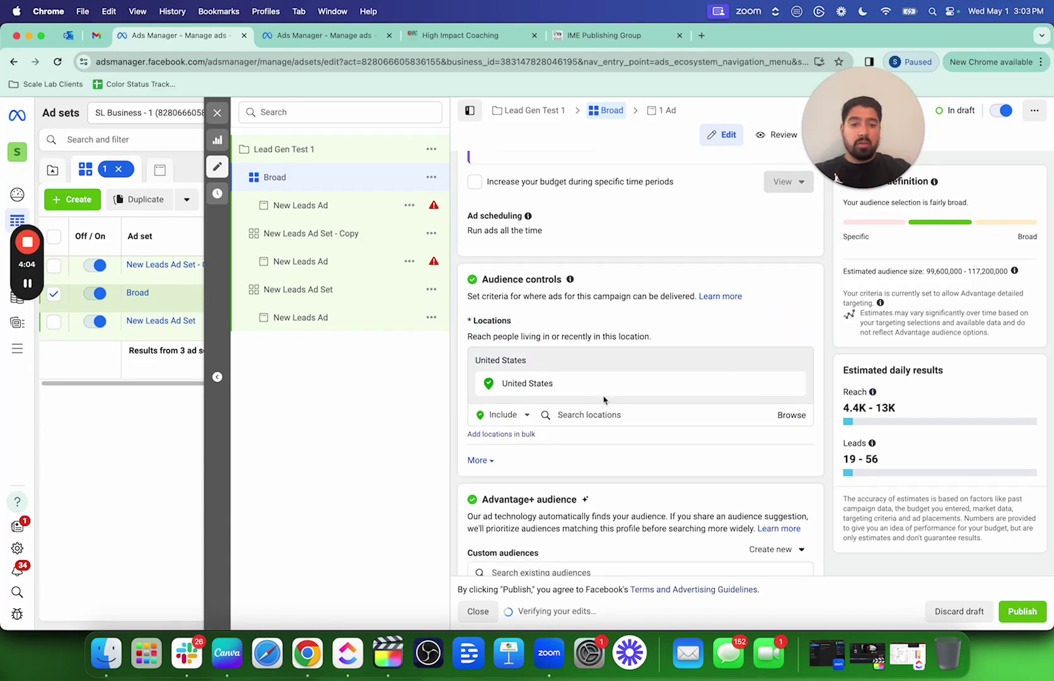
{"action": "left_click", "coordinate": [793, 384]}
{"action": "scroll", "coordinate": [590, 323], "scroll_direction": "down", "scroll_amount": 2}
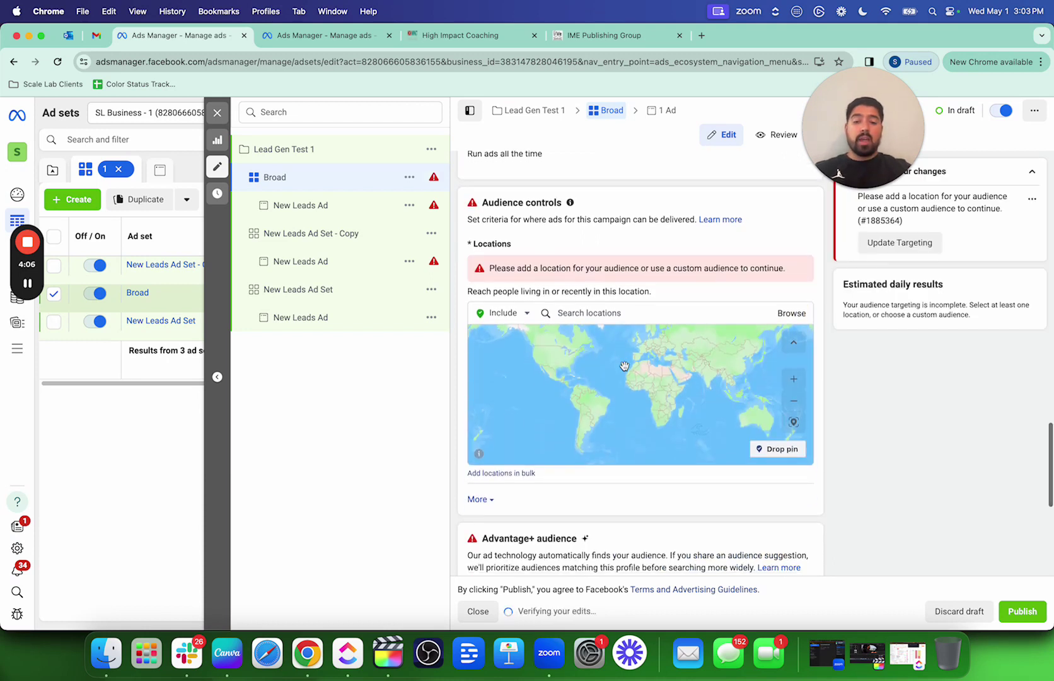
{"action": "left_click", "coordinate": [583, 317]}
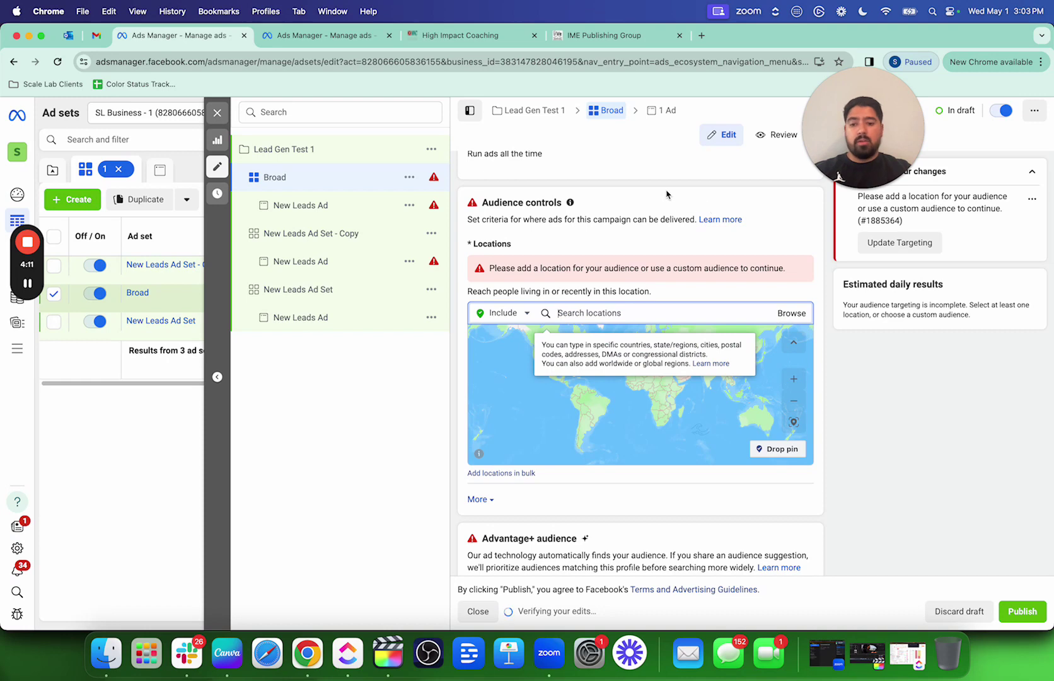
{"action": "type", "text": "anna maria"}
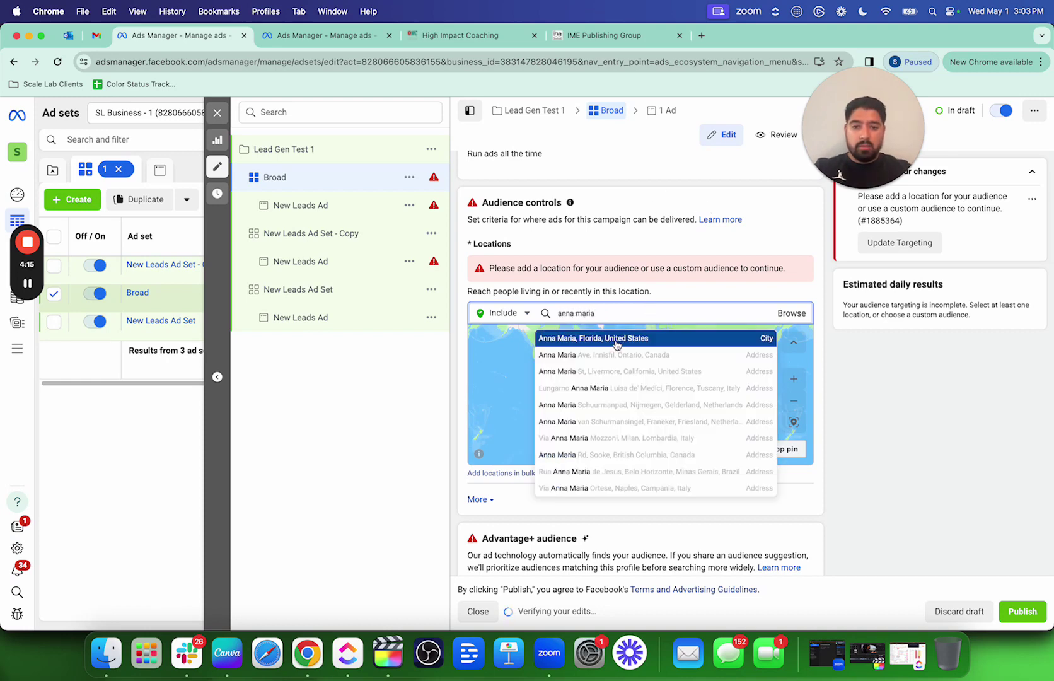
{"action": "left_click", "coordinate": [617, 343]}
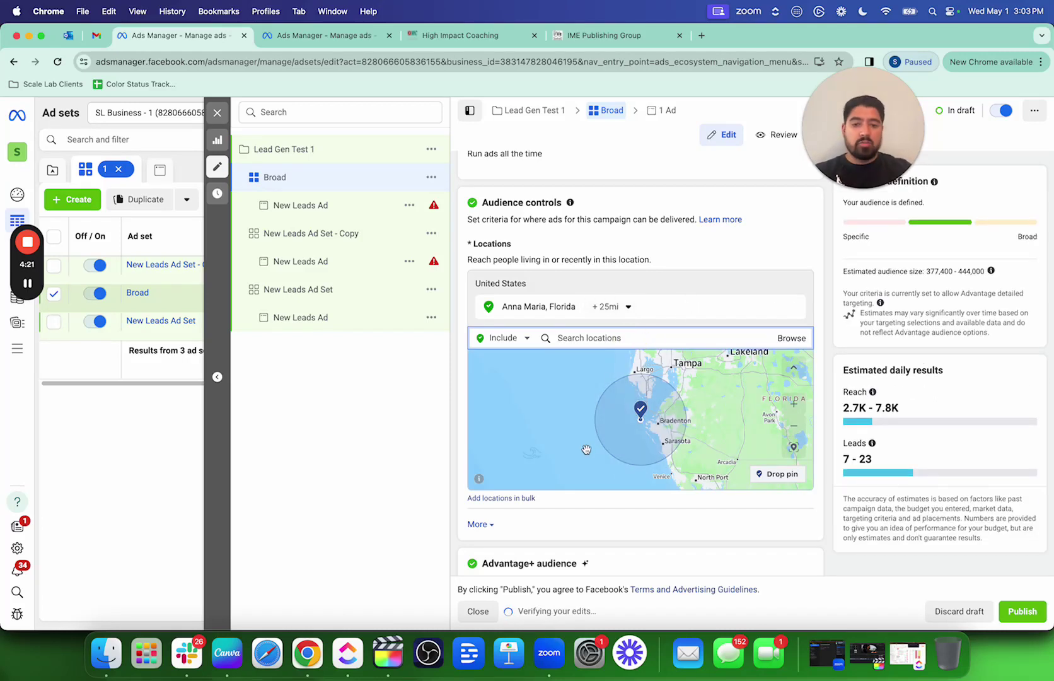
Add the city of Wesley Chapel, Florida to the Broad ad set's included locations
{"action": "left_click", "coordinate": [635, 338]}
{"action": "type", "text": "wesley"}
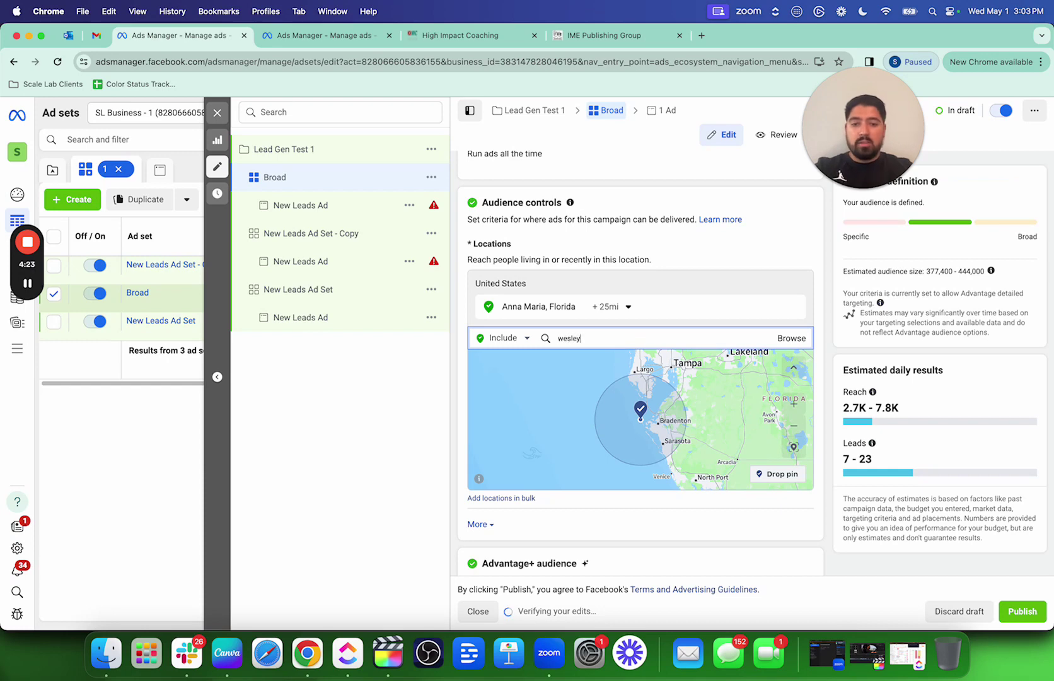
{"action": "type", "text": " chape"}
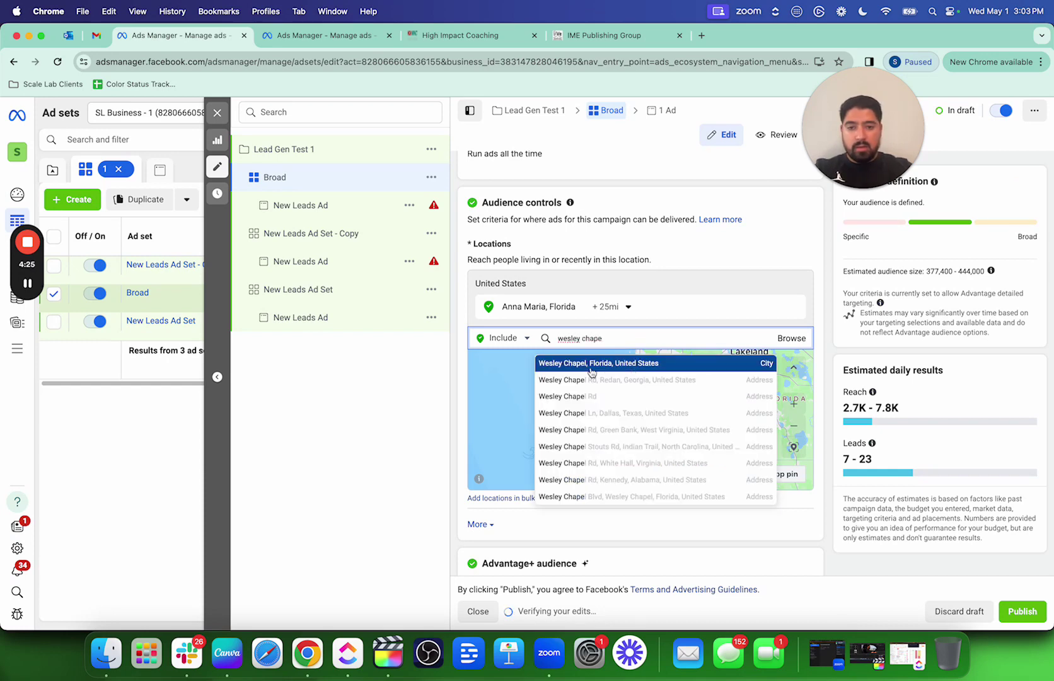
{"action": "left_click", "coordinate": [669, 363]}
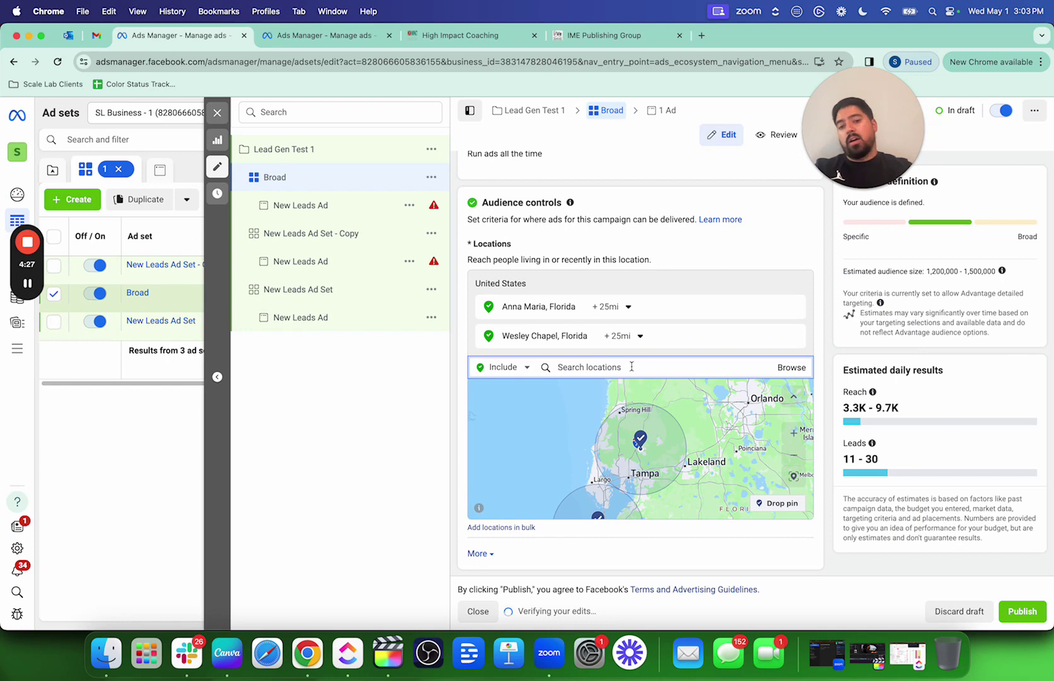
Include Arlington, Texas and Mason, Ohio as further target locations for the Broad ad set
{"action": "type", "text": "arlin"}
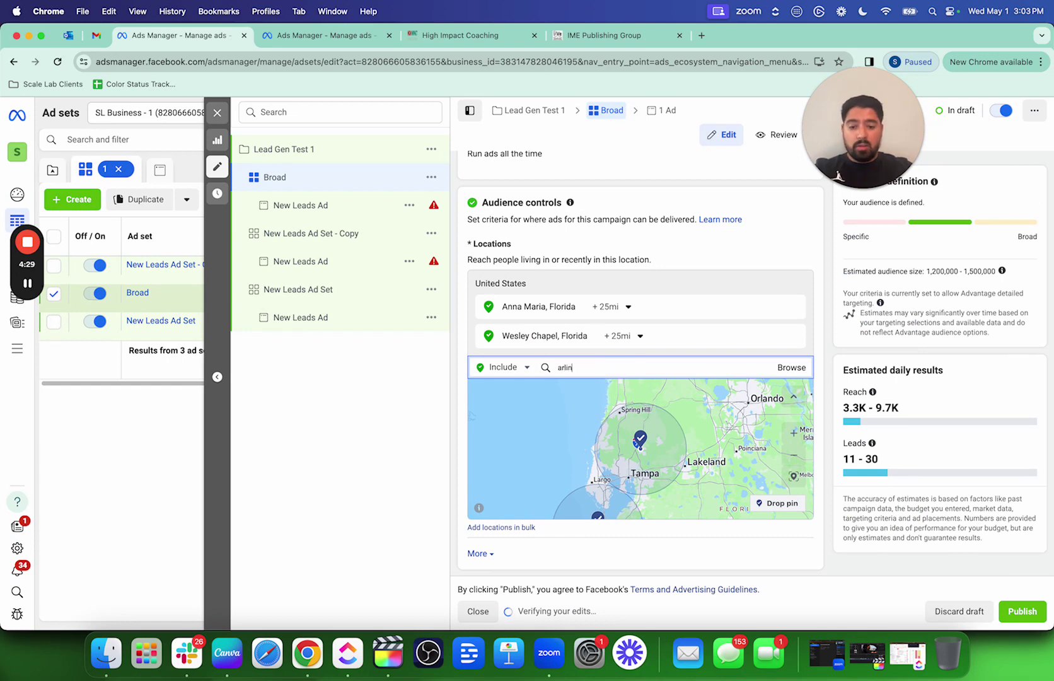
{"action": "type", "text": "gton"}
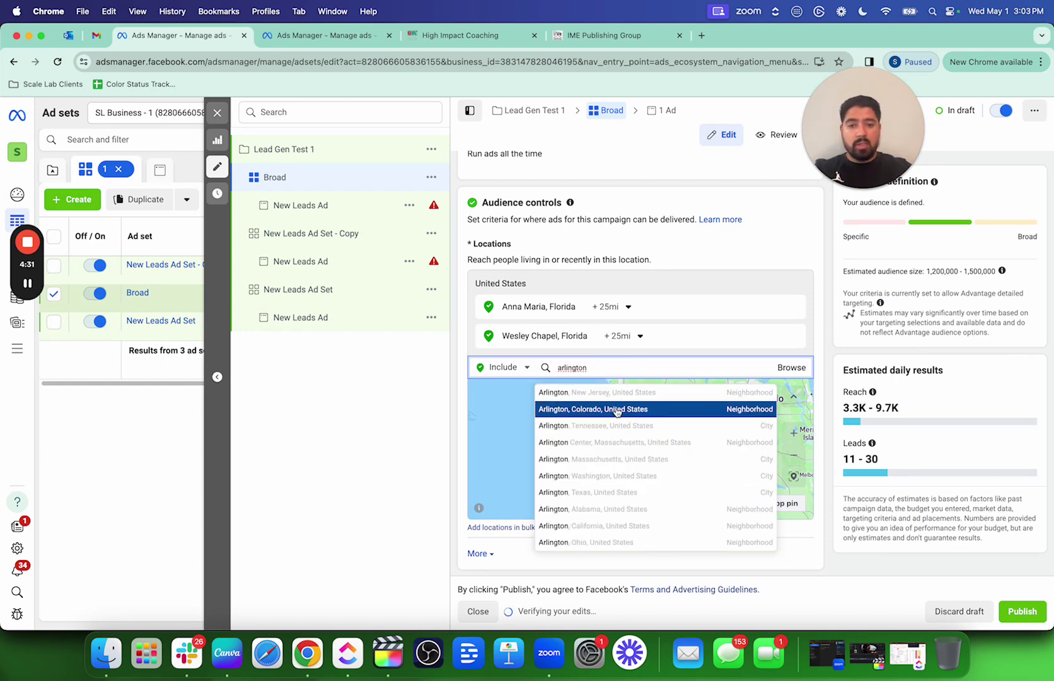
{"action": "left_click", "coordinate": [597, 492]}
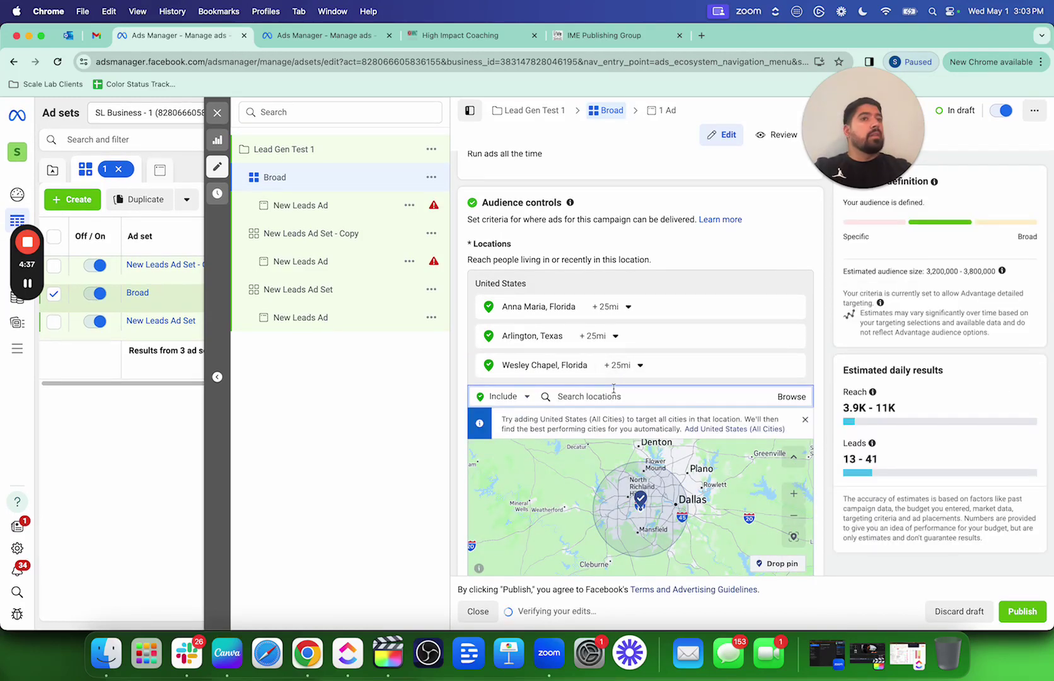
{"action": "type", "text": "mason"}
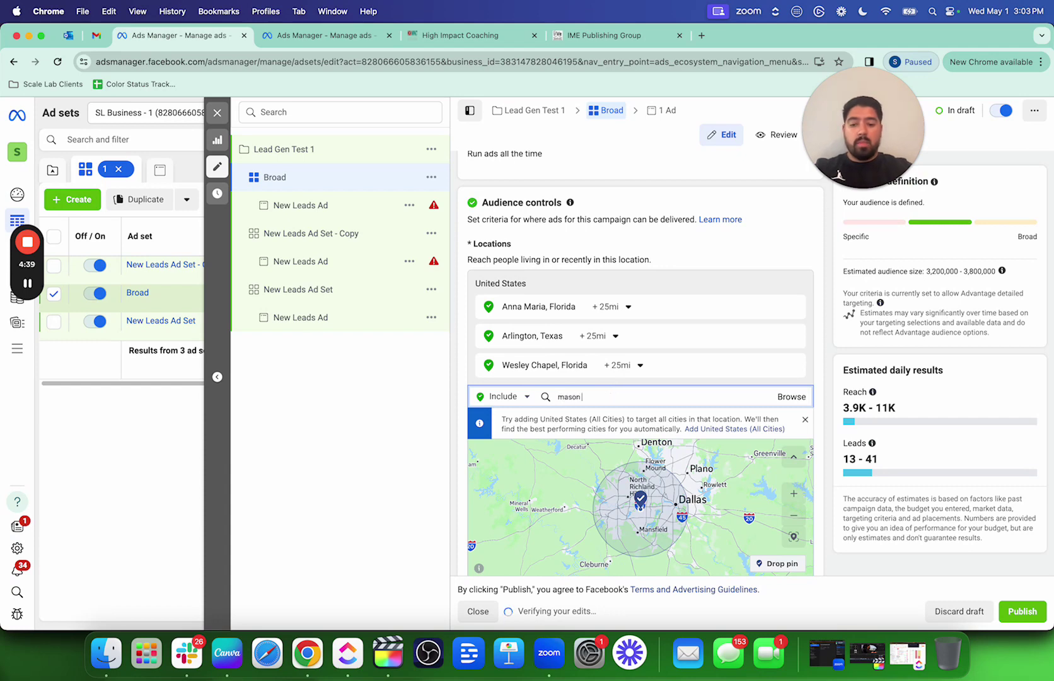
{"action": "type", "text": " ohio"}
{"action": "left_click", "coordinate": [599, 424]}
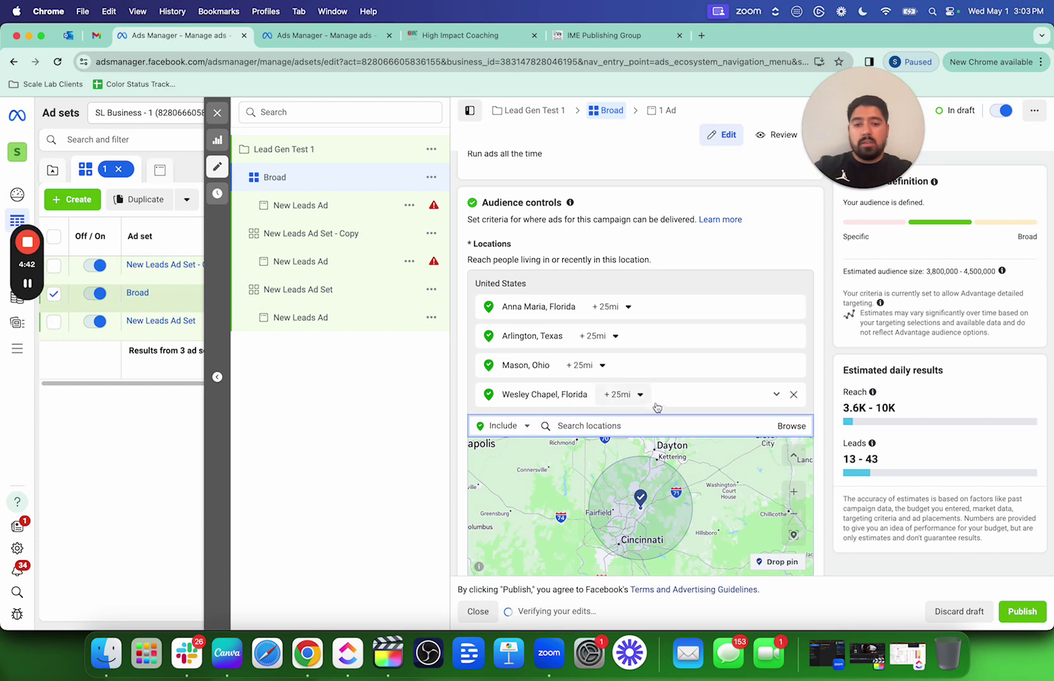
Set the targeting radius around both Wesley Chapel, Florida and Mason, Ohio to 10 mi
{"action": "left_click", "coordinate": [623, 394]}
{"action": "left_click_drag", "start_coordinate": [640, 476], "coordinate": [618, 465]}
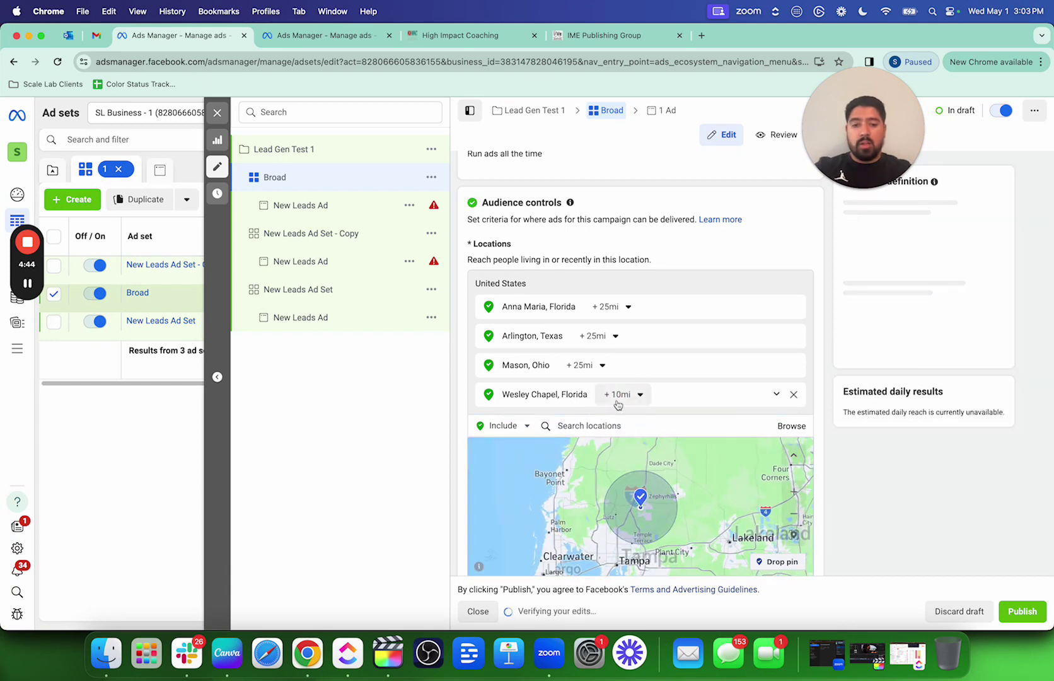
{"action": "left_click", "coordinate": [593, 364]}
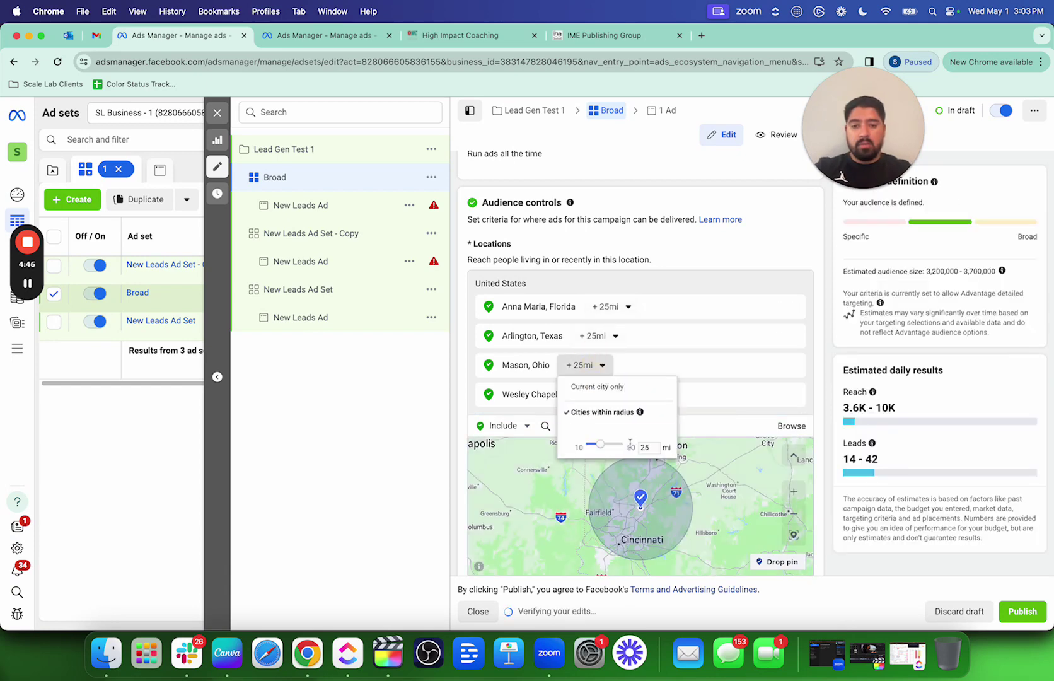
{"action": "left_click_drag", "start_coordinate": [599, 445], "coordinate": [577, 443]}
{"action": "left_click", "coordinate": [497, 447]}
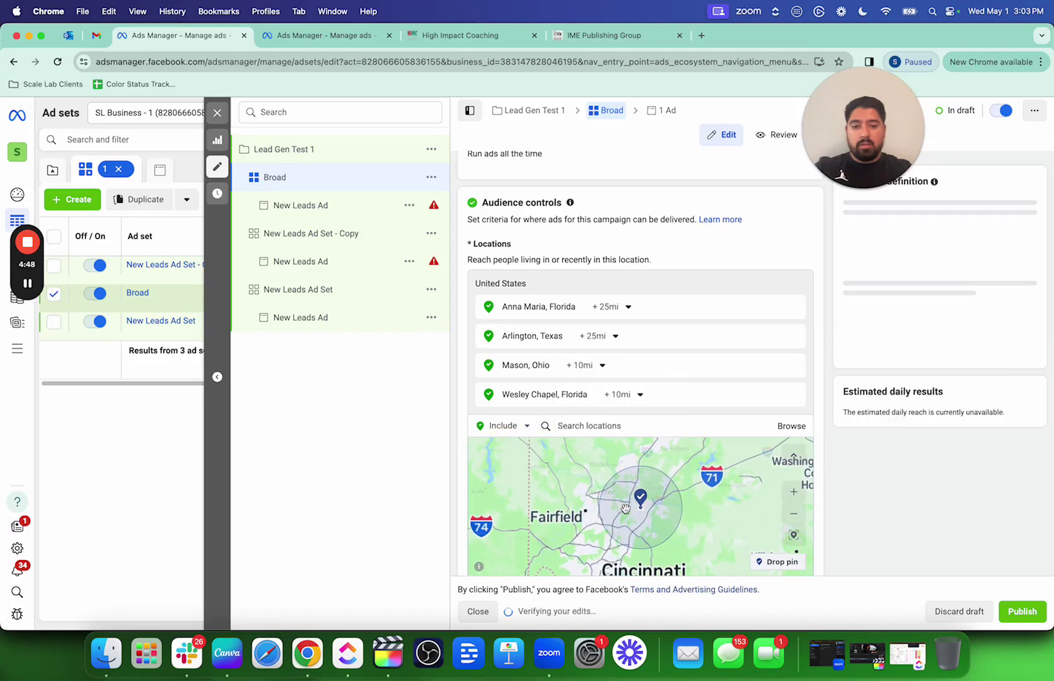
Add Los Angeles, California to the Broad ad set's locations and set its radius to 10 mi
{"action": "left_click", "coordinate": [582, 420]}
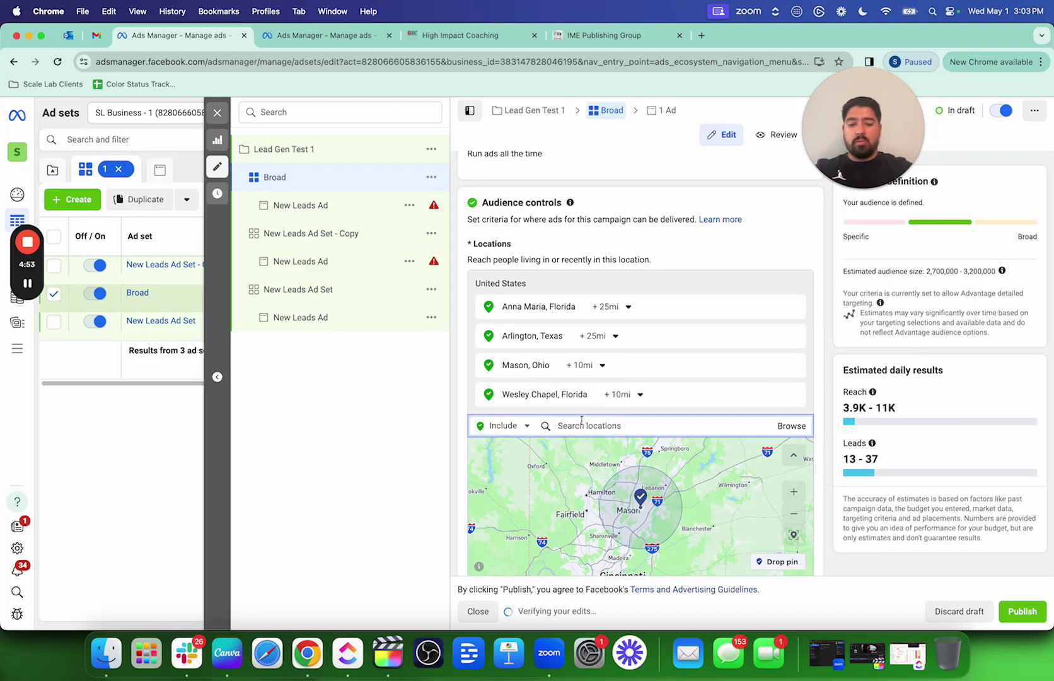
{"action": "type", "text": "los ang"}
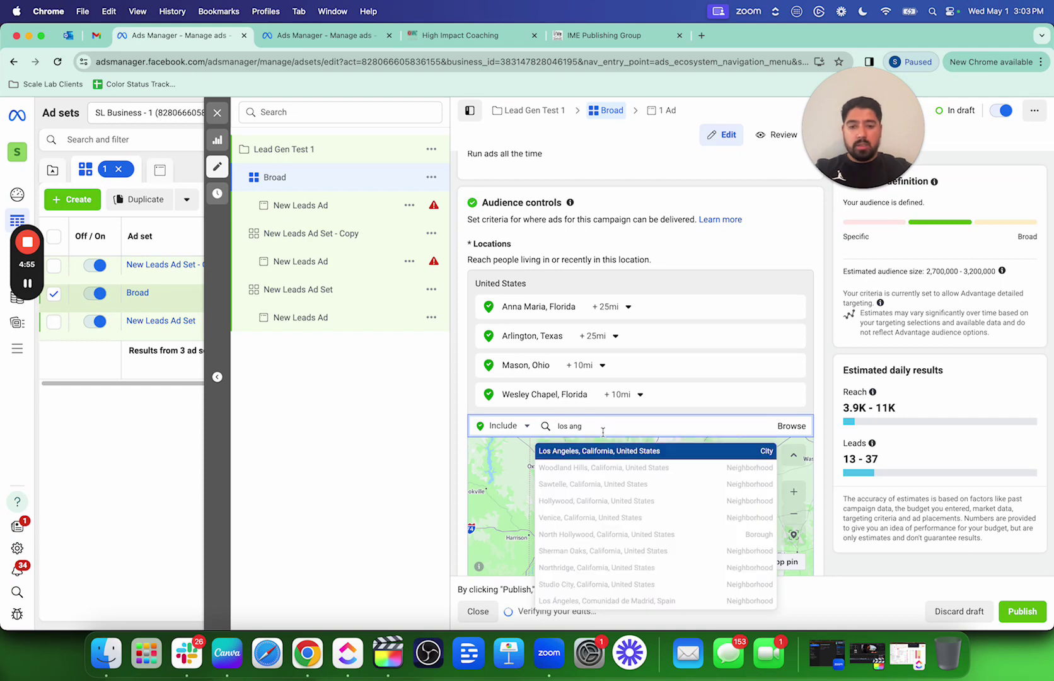
{"action": "left_click", "coordinate": [602, 452]}
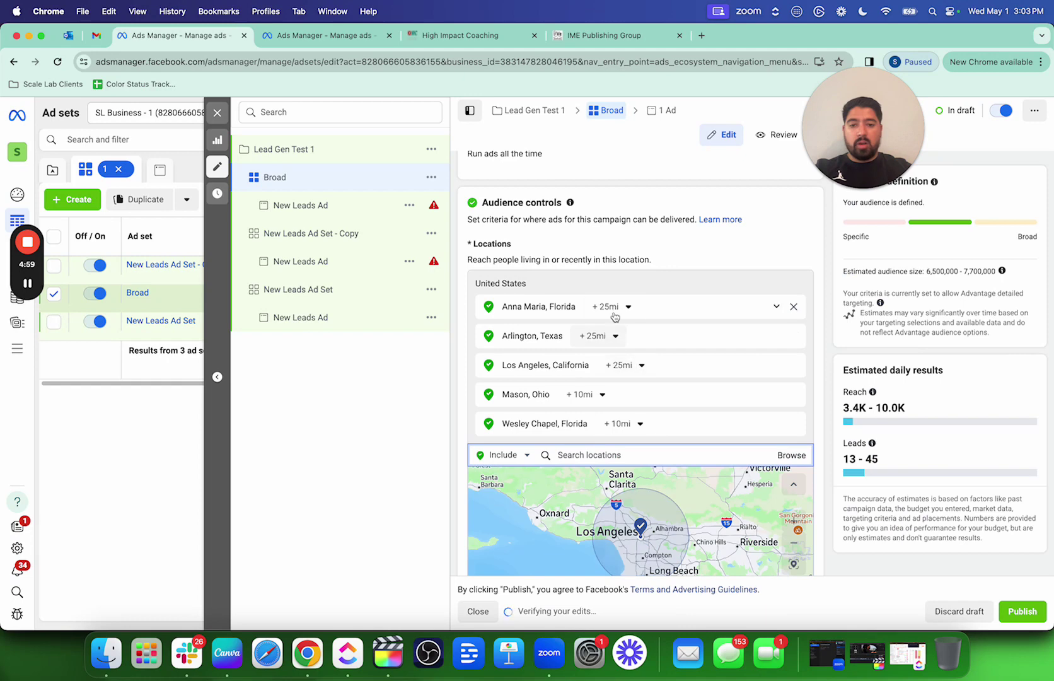
{"action": "left_click", "coordinate": [615, 364]}
{"action": "left_click_drag", "start_coordinate": [636, 446], "coordinate": [564, 445]}
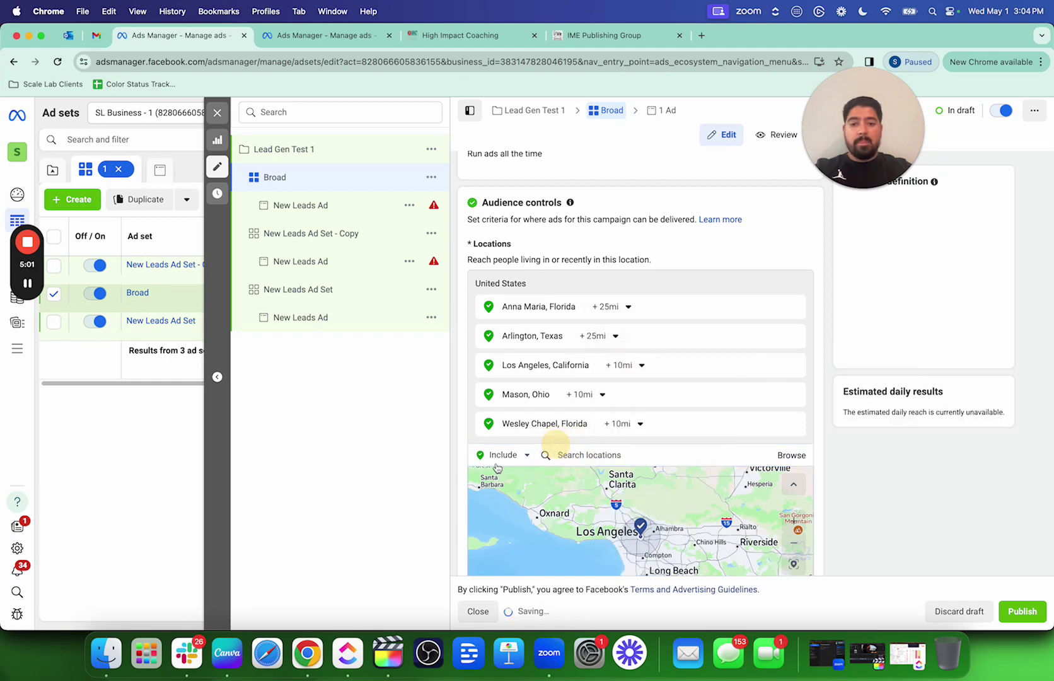
{"action": "left_click", "coordinate": [425, 472]}
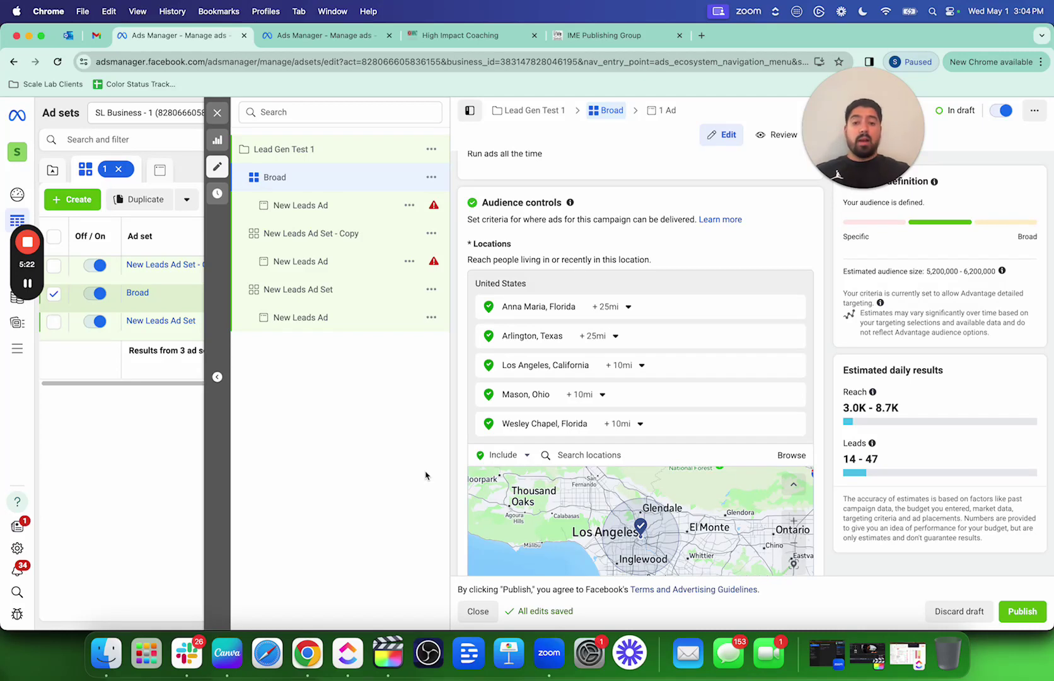
{"action": "left_click_drag", "start_coordinate": [535, 289], "coordinate": [474, 287]}
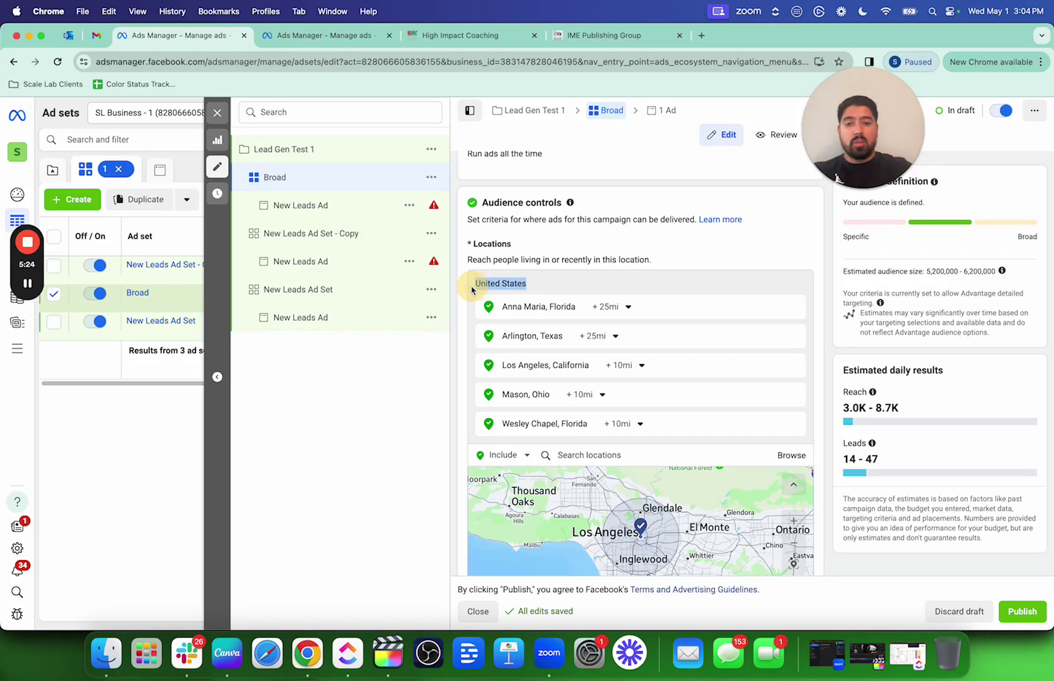
{"action": "scroll", "coordinate": [567, 279], "scroll_direction": "down", "scroll_amount": 1}
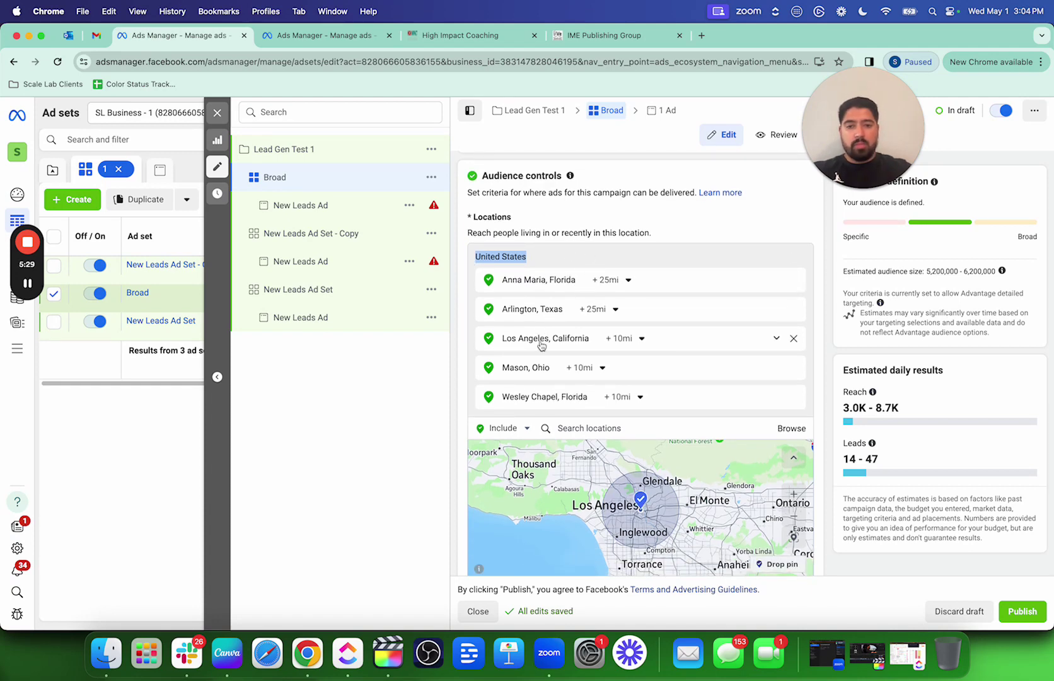
{"action": "left_click", "coordinate": [668, 220]}
{"action": "scroll", "coordinate": [542, 214], "scroll_direction": "down", "scroll_amount": 5}
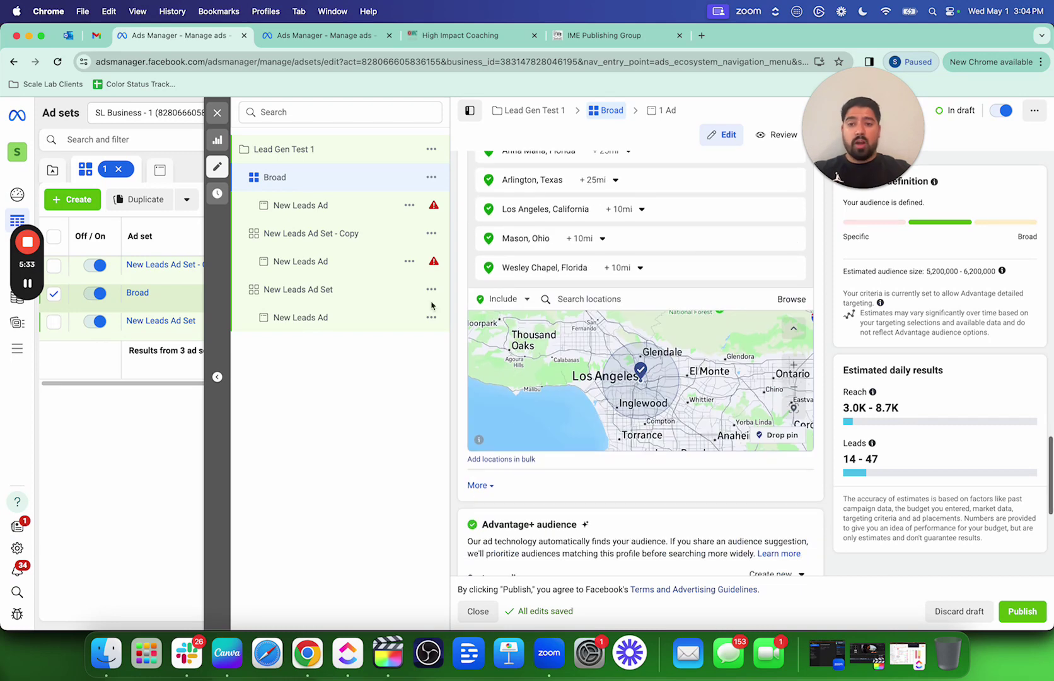
Rename the remaining New Leads Ad Set copy as "Softwares"
{"action": "left_click", "coordinate": [331, 236]}
{"action": "scroll", "coordinate": [588, 357], "scroll_direction": "up", "scroll_amount": 10}
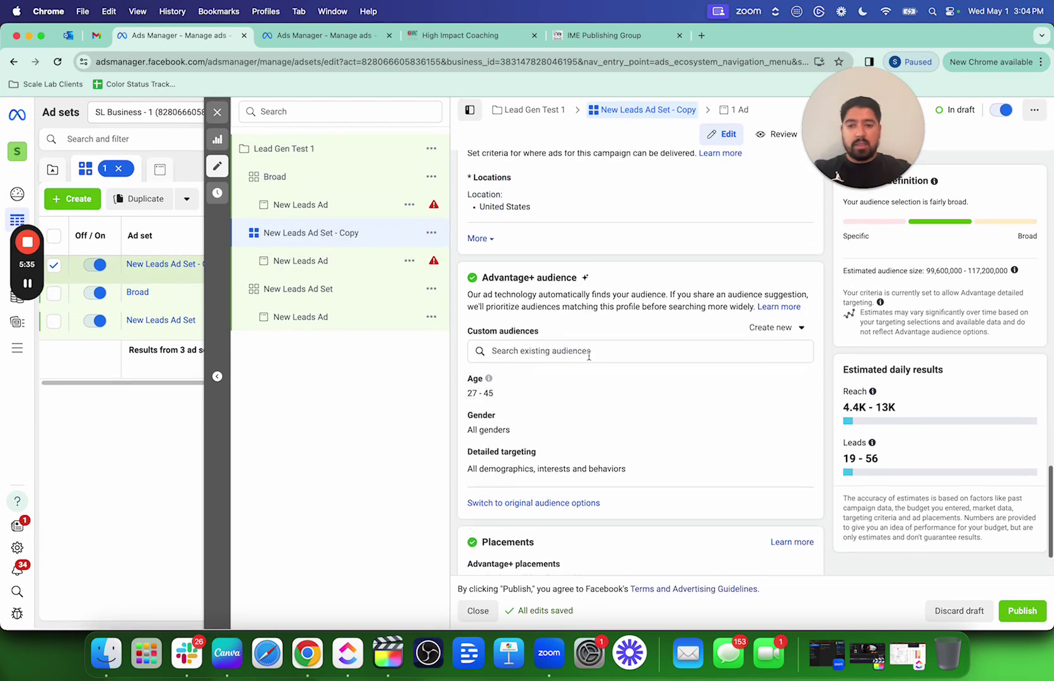
{"action": "triple_click", "coordinate": [519, 199]}
{"action": "type", "text": "Softwares"}
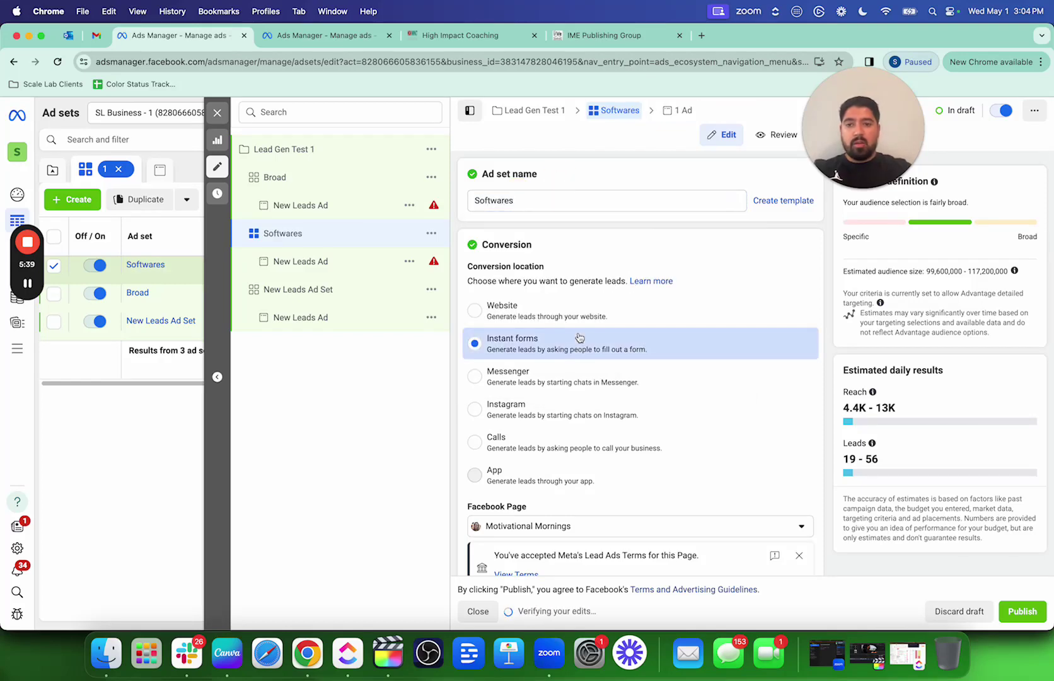
Find the MailChimp (software) interest and add it to the Softwares ad set's detailed targeting
{"action": "scroll", "coordinate": [576, 336], "scroll_direction": "down", "scroll_amount": 5}
{"action": "scroll", "coordinate": [579, 336], "scroll_direction": "down", "scroll_amount": 10}
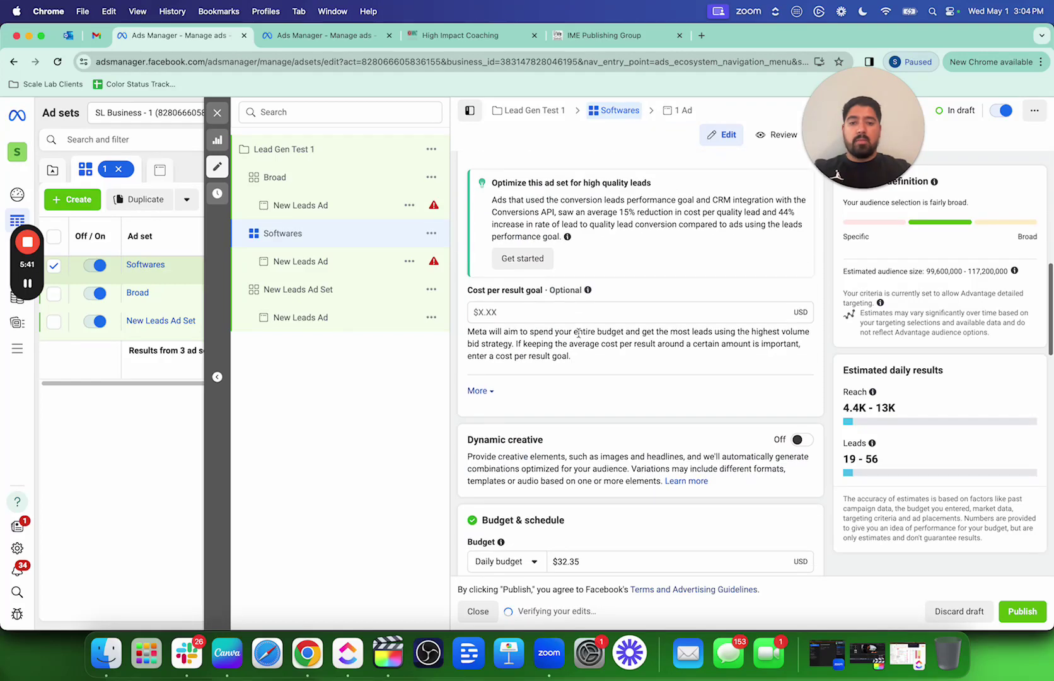
{"action": "scroll", "coordinate": [579, 337], "scroll_direction": "down", "scroll_amount": 10}
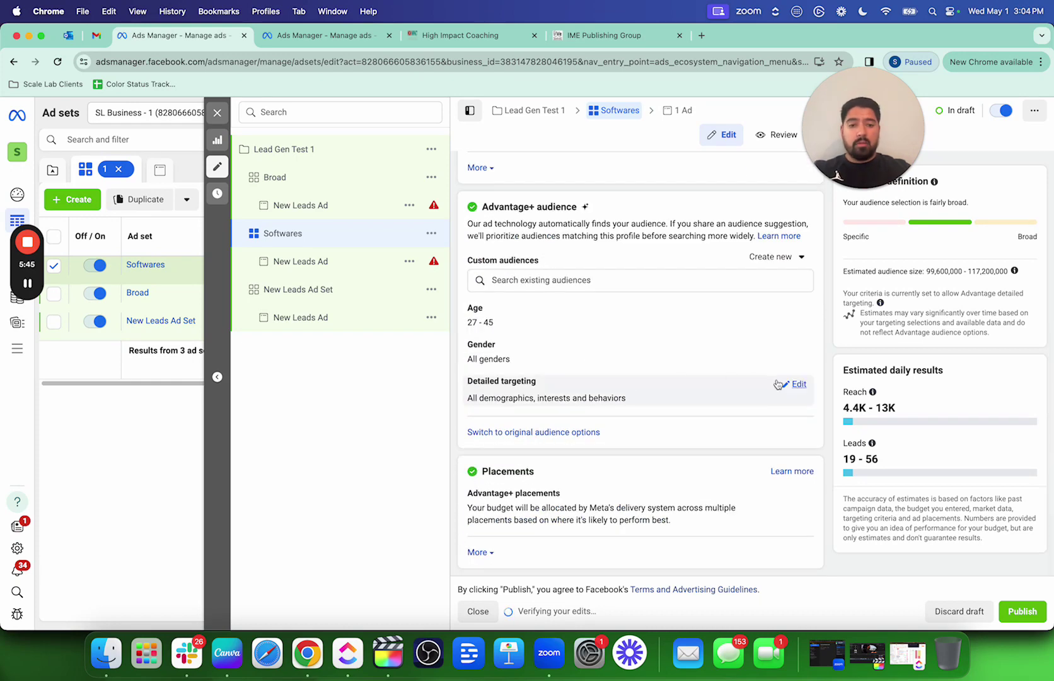
{"action": "left_click", "coordinate": [778, 383]}
{"action": "type", "text": "mailchimp"}
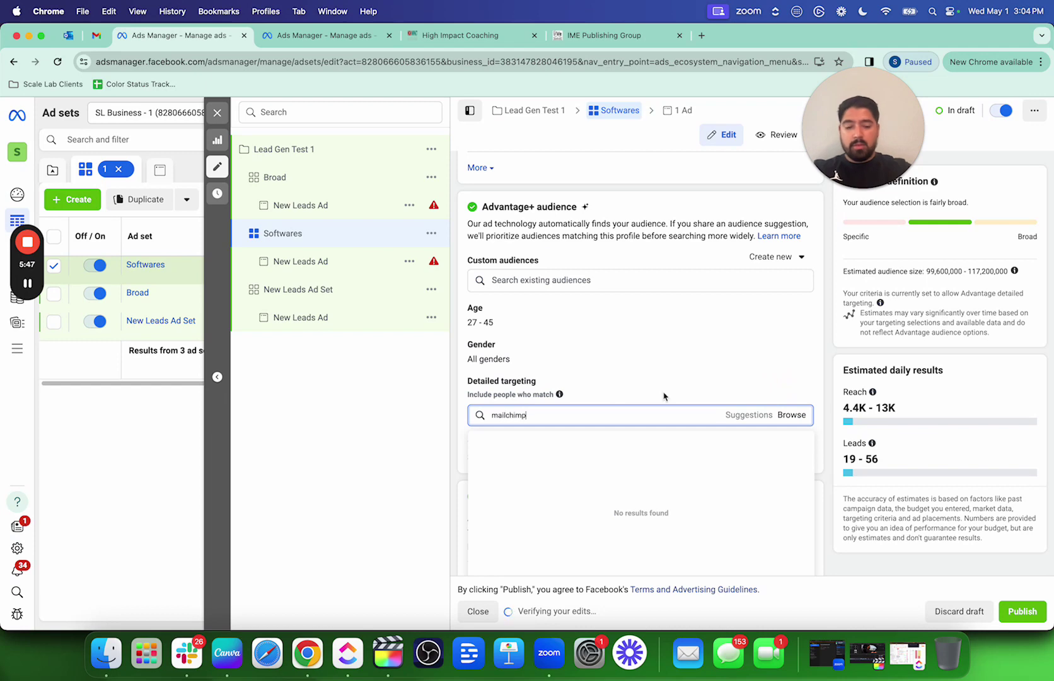
{"action": "scroll", "coordinate": [664, 397], "scroll_direction": "down", "scroll_amount": 2}
{"action": "scroll", "coordinate": [645, 413], "scroll_direction": "up", "scroll_amount": 1}
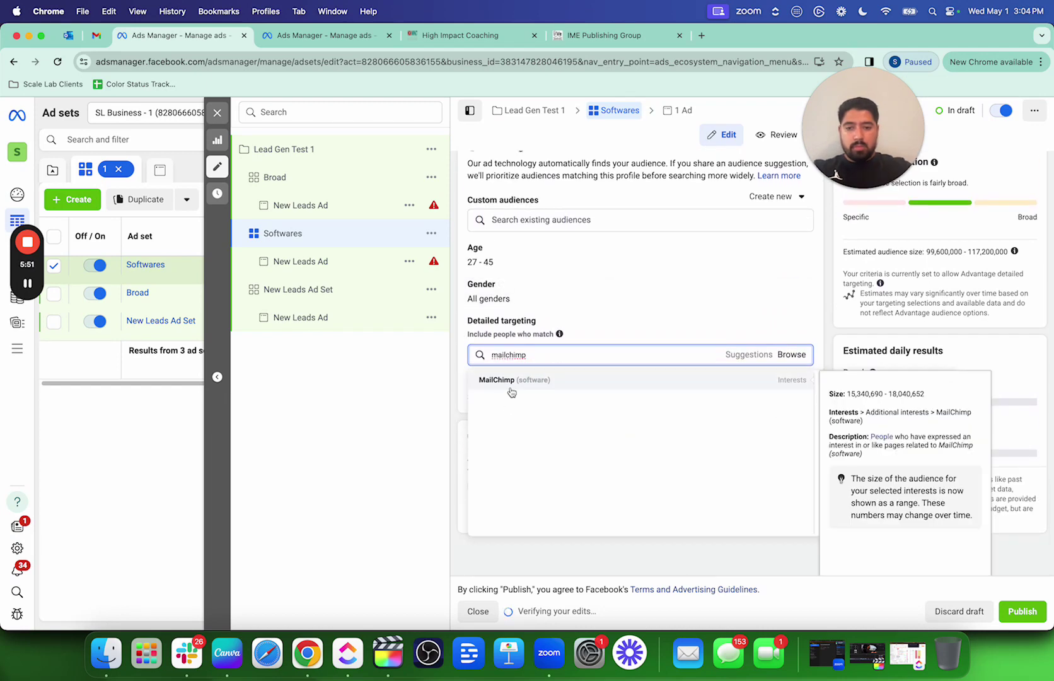
{"action": "left_click", "coordinate": [510, 390]}
Add the suggested interests HubSpot, Salesforce.com, Constant Contact and Infusionsoft to the Softwares ad set's detailed targeting
{"action": "left_click", "coordinate": [747, 367]}
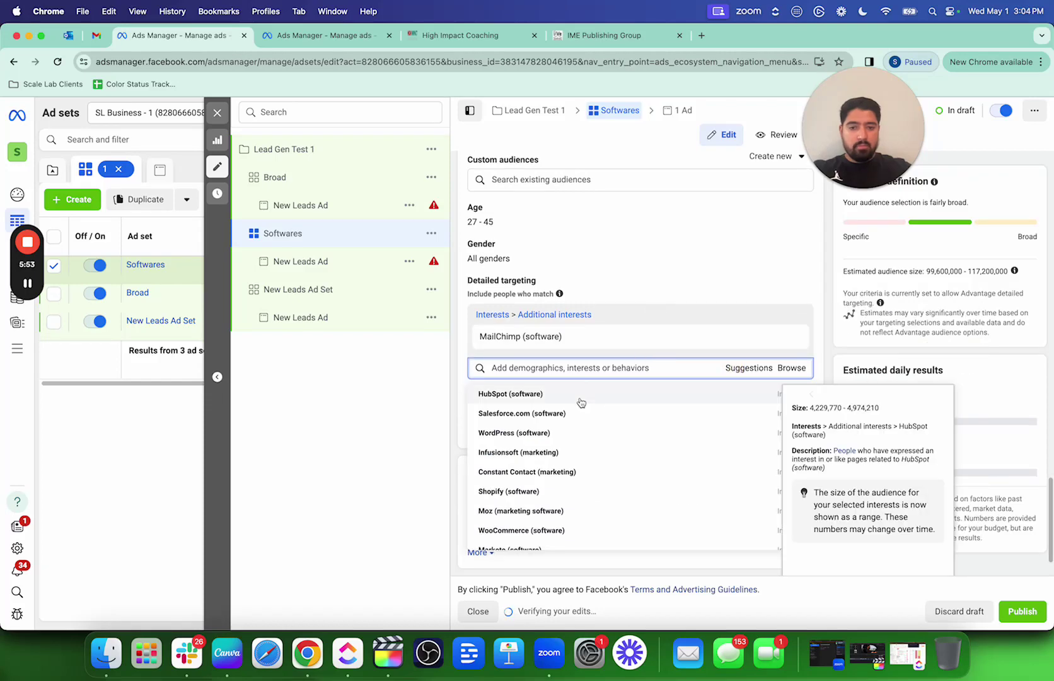
{"action": "left_click", "coordinate": [578, 394]}
{"action": "left_click", "coordinate": [533, 424]}
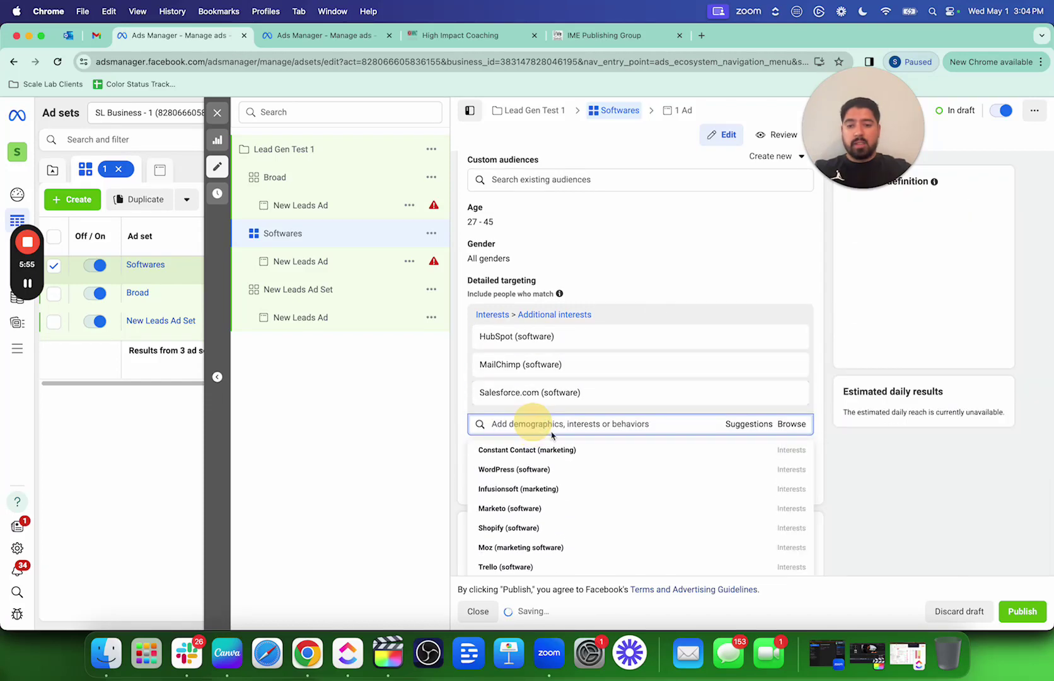
{"action": "left_click", "coordinate": [531, 451]}
{"action": "left_click", "coordinate": [532, 478]}
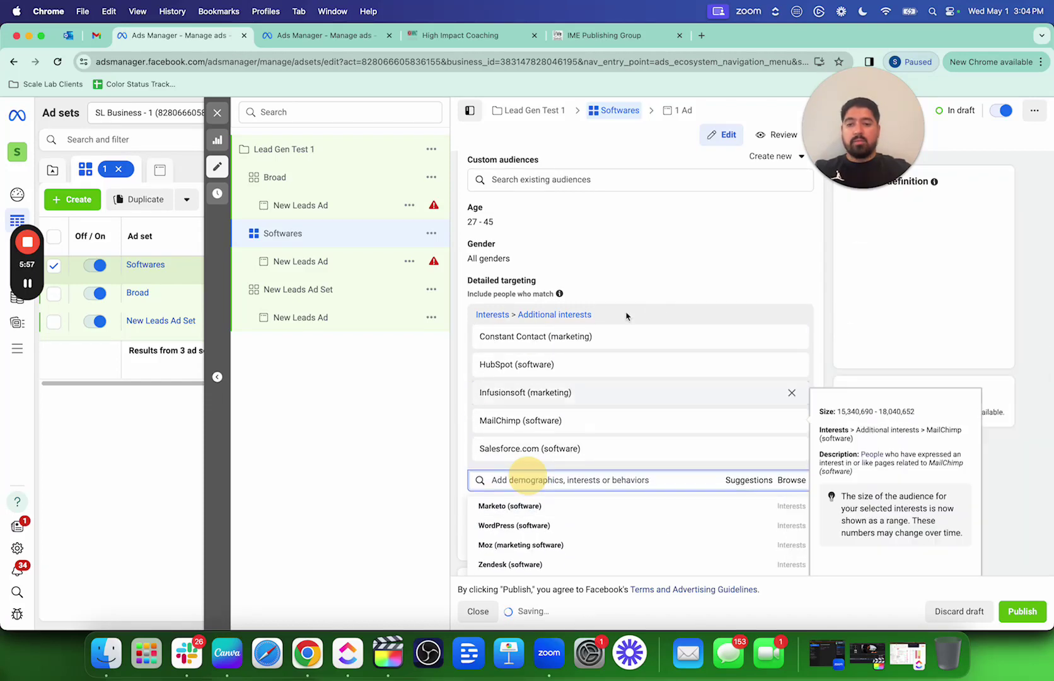
{"action": "left_click", "coordinate": [624, 287]}
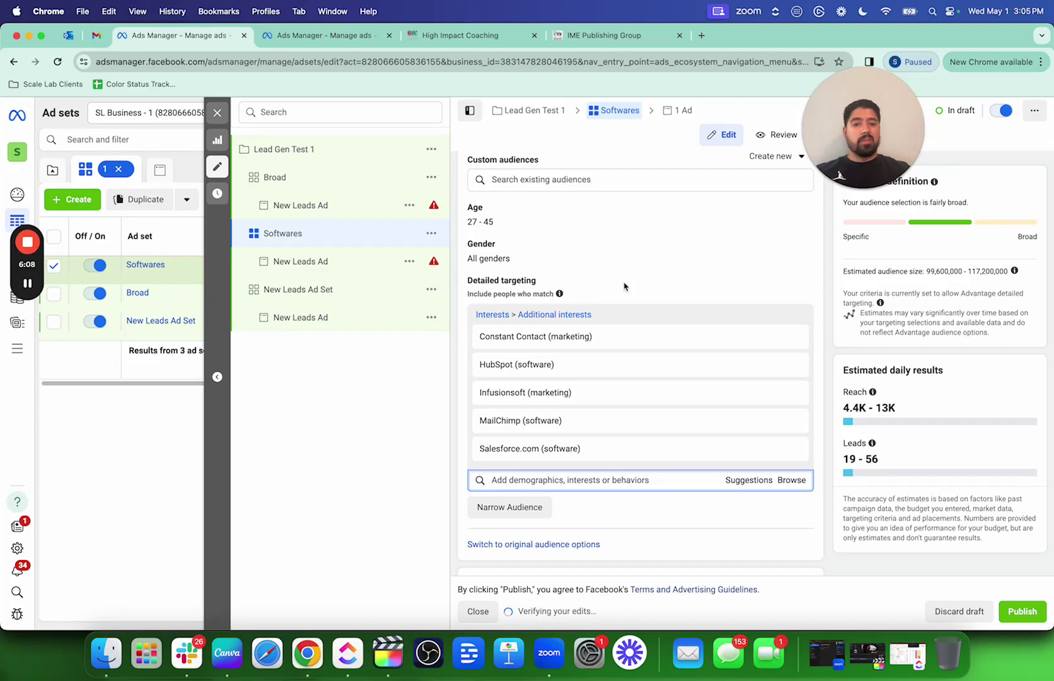
Rename the remaining New Leads Ad Set as "Influencers"
{"action": "left_click", "coordinate": [304, 292]}
{"action": "scroll", "coordinate": [568, 176], "scroll_direction": "up", "scroll_amount": 10}
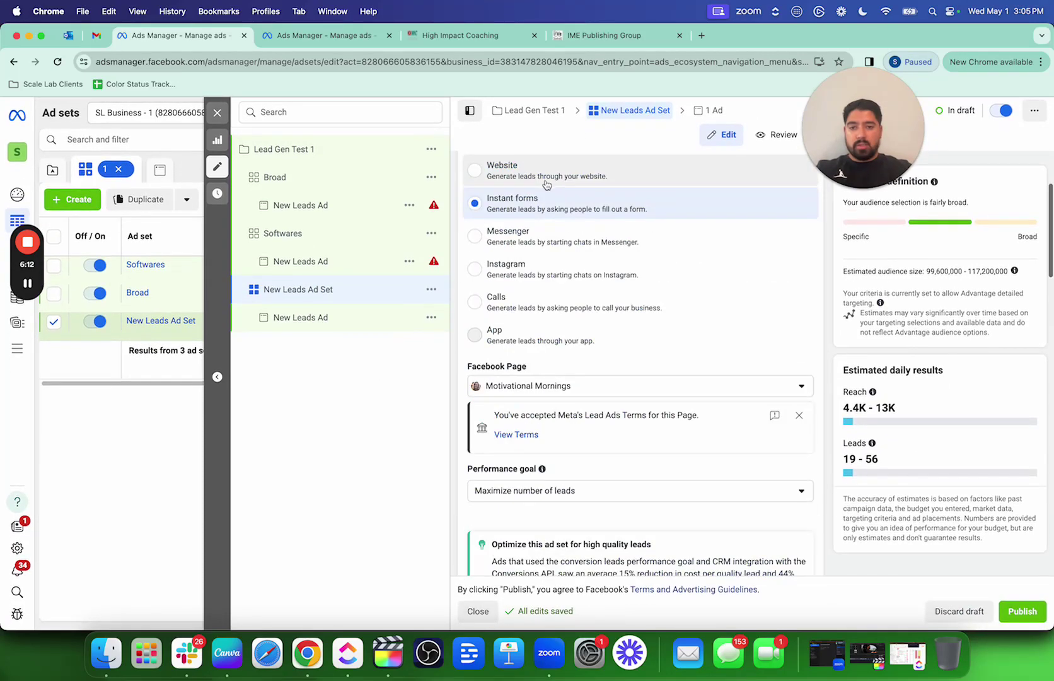
{"action": "left_click", "coordinate": [541, 200]}
{"action": "left_click_drag", "start_coordinate": [553, 201], "coordinate": [475, 201]}
{"action": "type", "text": "Influencers"}
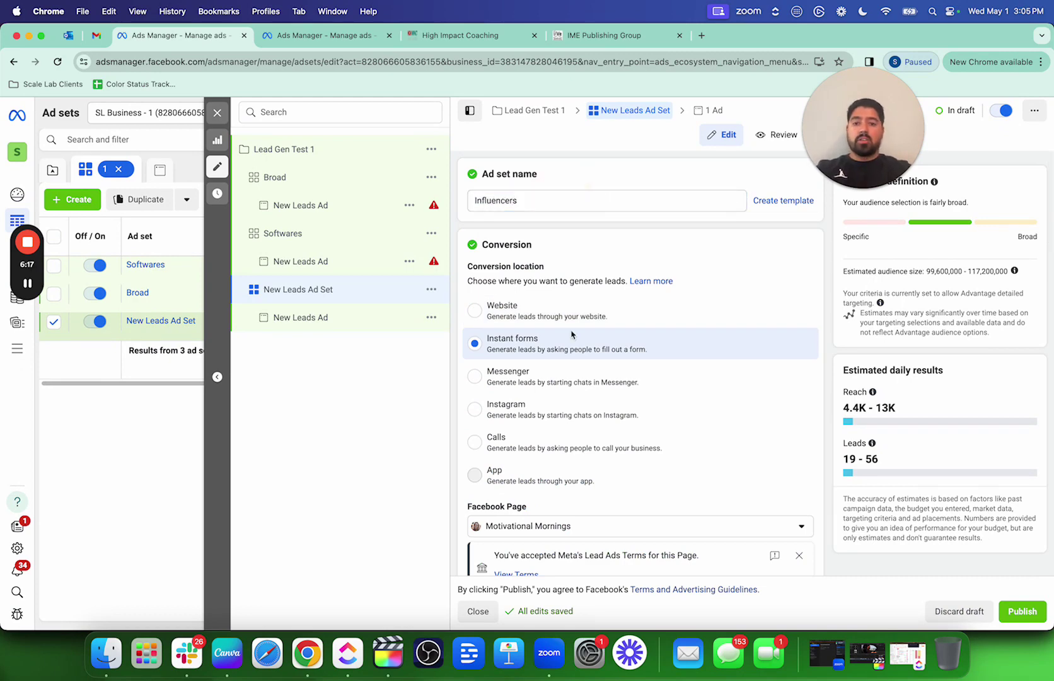
Remove the whole group of additional interests from the Softwares ad set's detailed targeting
{"action": "left_click", "coordinate": [328, 232]}
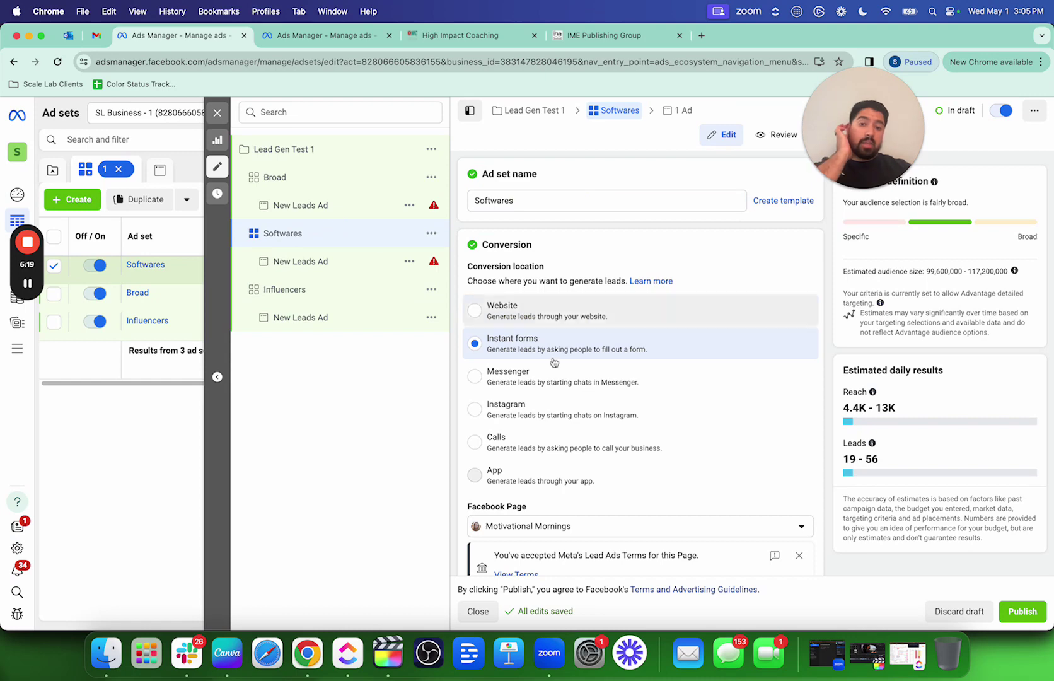
{"action": "scroll", "coordinate": [556, 372], "scroll_direction": "down", "scroll_amount": 10}
{"action": "scroll", "coordinate": [557, 372], "scroll_direction": "down", "scroll_amount": 10}
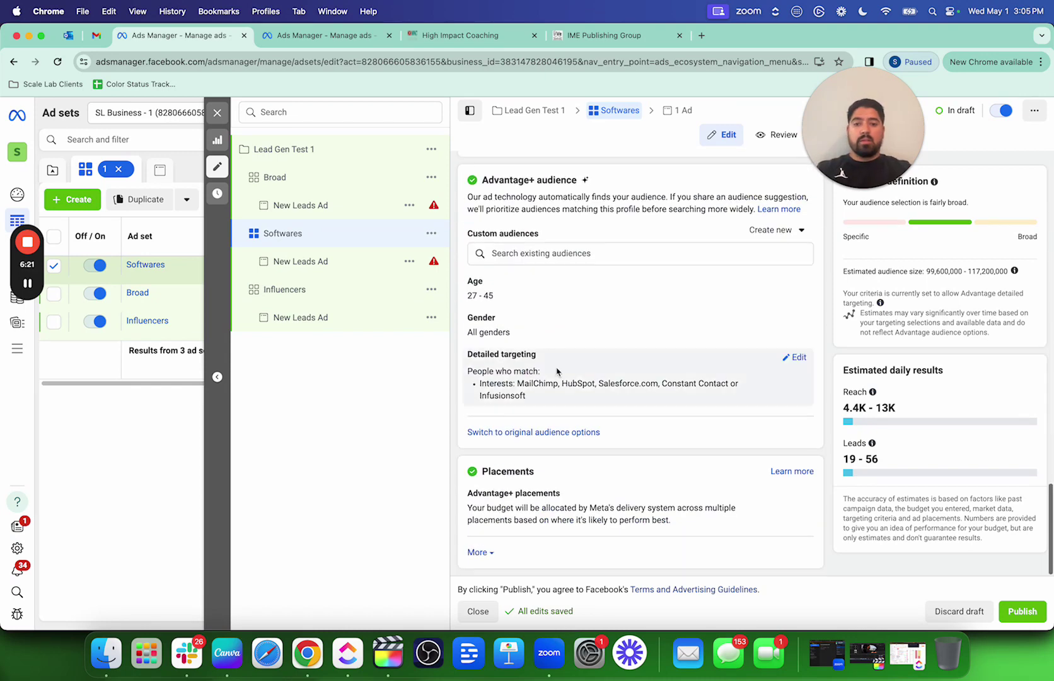
{"action": "left_click", "coordinate": [790, 365]}
{"action": "scroll", "coordinate": [742, 415], "scroll_direction": "down", "scroll_amount": 1}
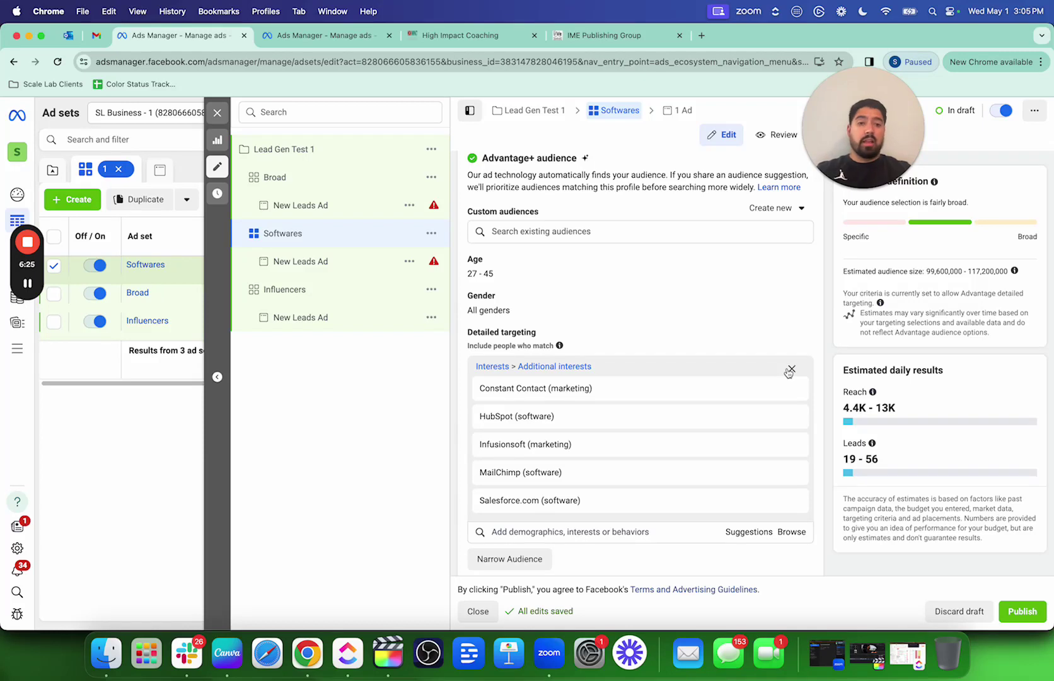
{"action": "left_click", "coordinate": [791, 370]}
Search the detailed targeting for "rocket" and add the Rocket Lawyer (software) interest
{"action": "left_click", "coordinate": [661, 391]}
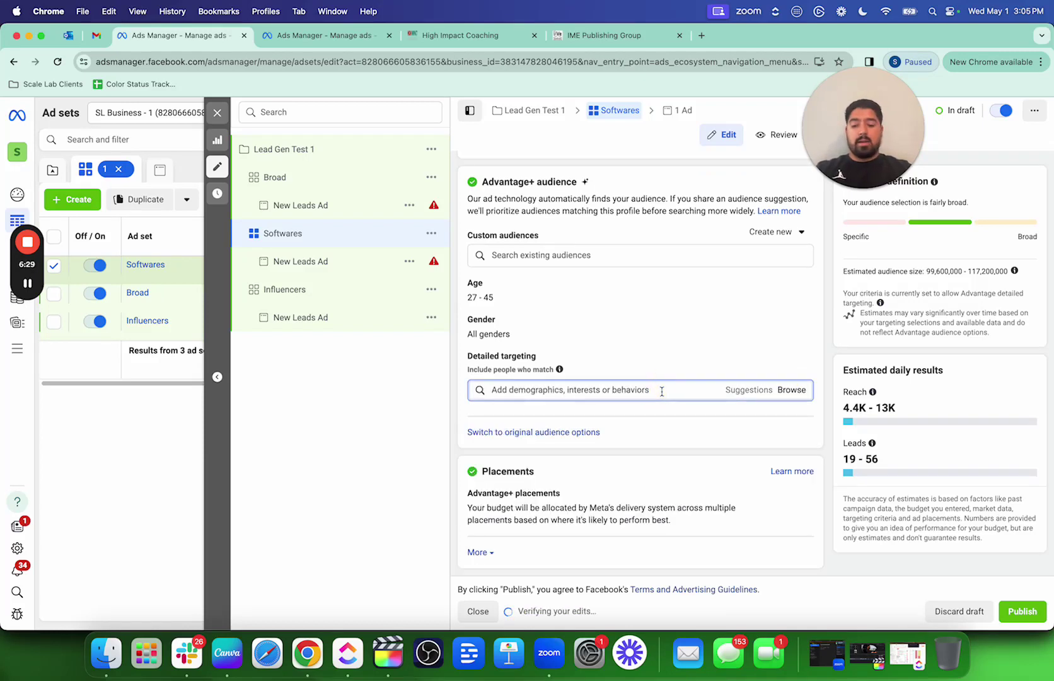
{"action": "type", "text": "fo"}
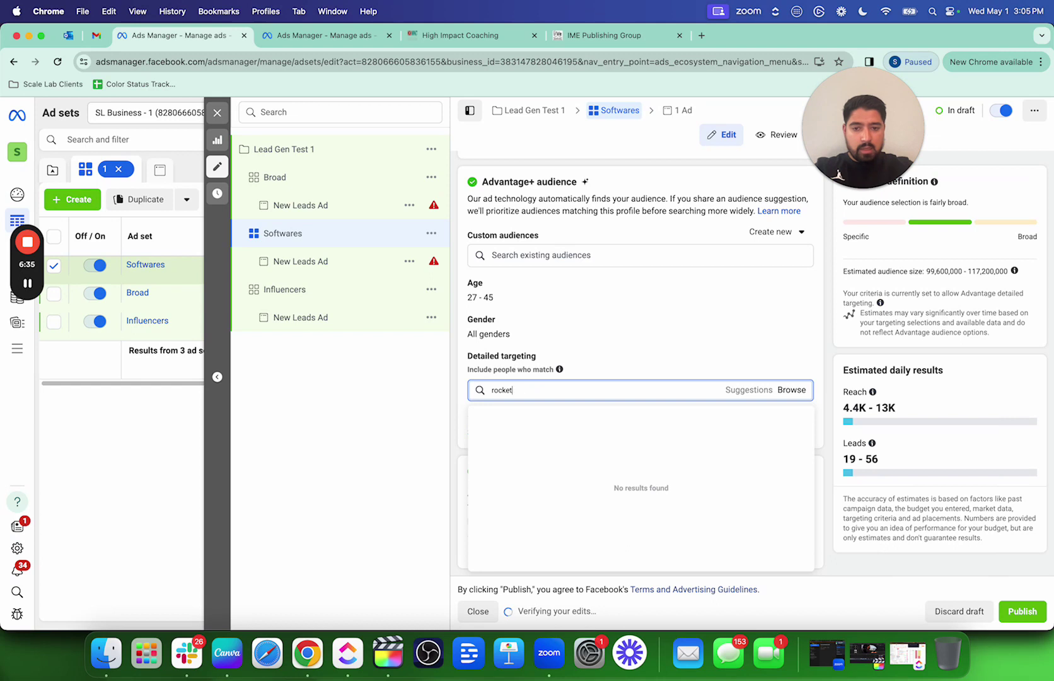
{"action": "scroll", "coordinate": [652, 451], "scroll_direction": "down", "scroll_amount": 4}
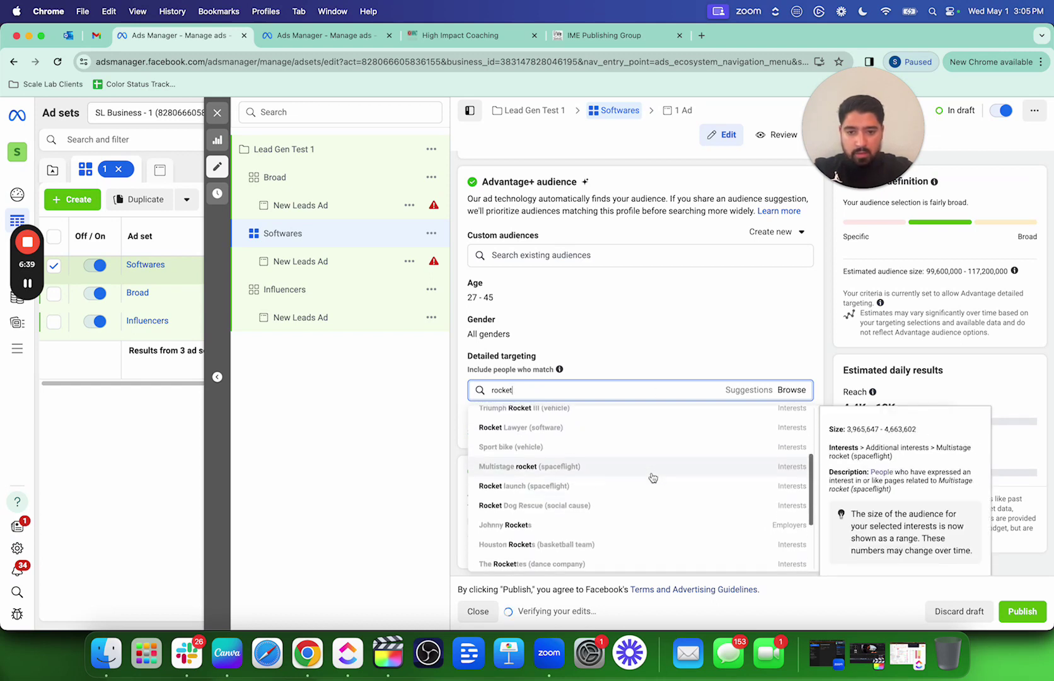
{"action": "scroll", "coordinate": [631, 466], "scroll_direction": "up", "scroll_amount": 1}
{"action": "left_click", "coordinate": [600, 440]}
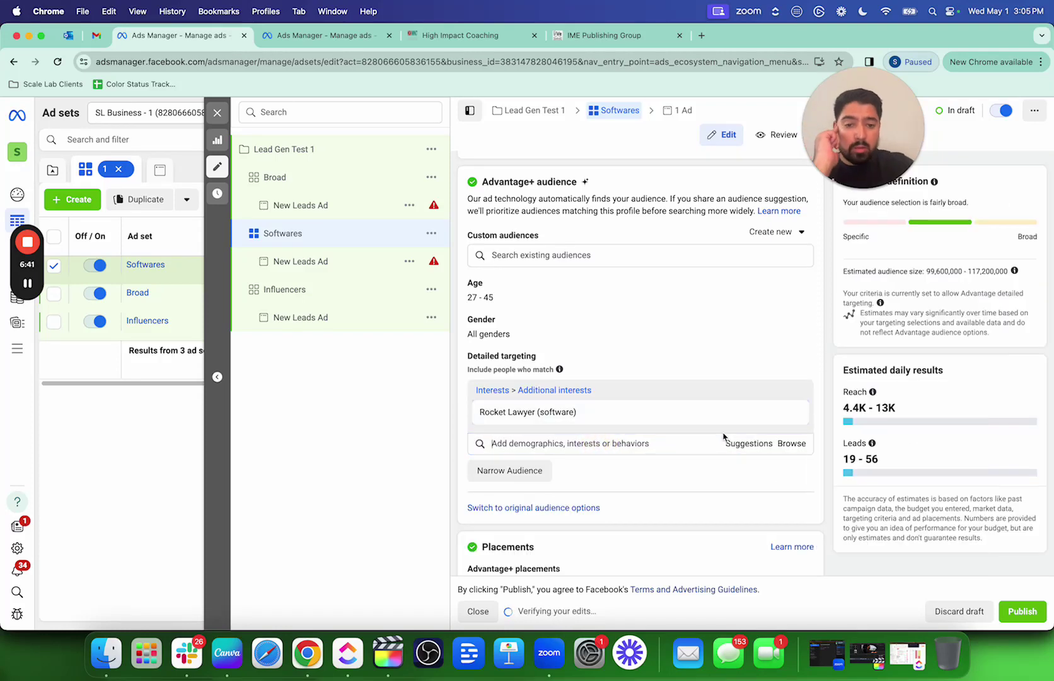
Look through the suggested interests, job titles and employers related to Rocket Lawyer
{"action": "left_click", "coordinate": [729, 438]}
{"action": "scroll", "coordinate": [685, 351], "scroll_direction": "down", "scroll_amount": 1}
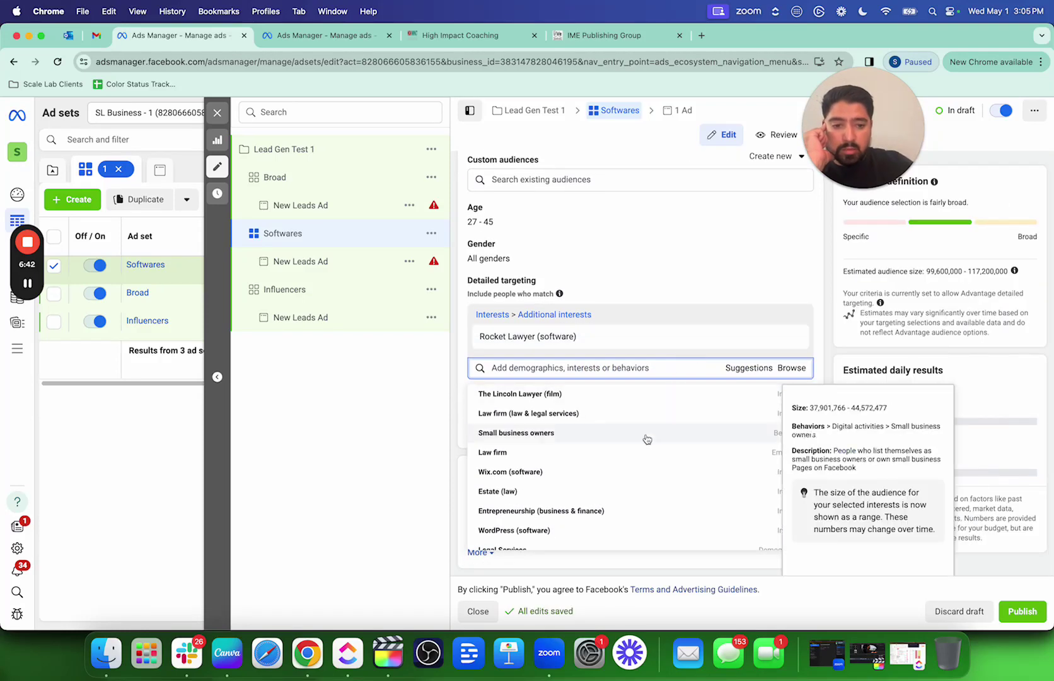
{"action": "scroll", "coordinate": [646, 441], "scroll_direction": "down", "scroll_amount": 2}
{"action": "scroll", "coordinate": [642, 471], "scroll_direction": "down", "scroll_amount": 6}
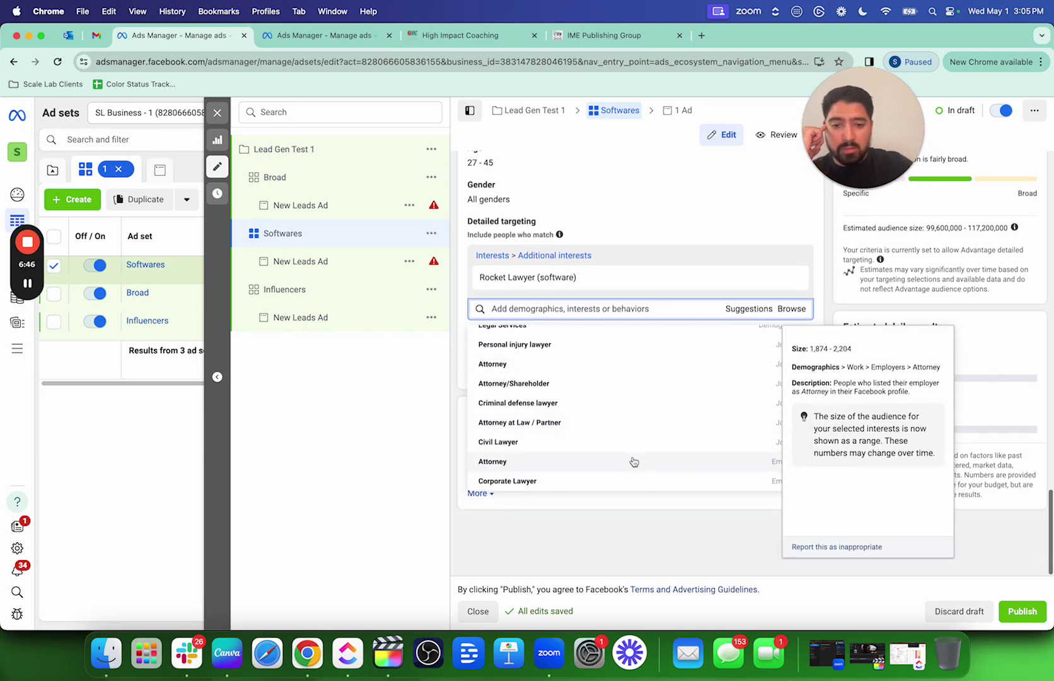
{"action": "scroll", "coordinate": [630, 435], "scroll_direction": "up", "scroll_amount": 3}
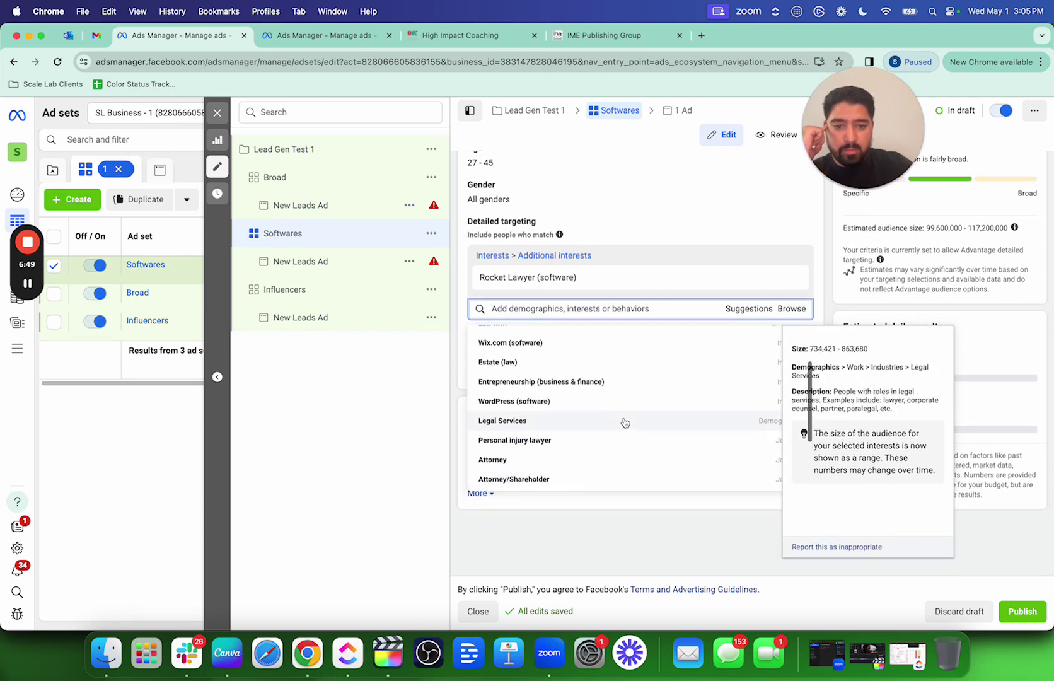
{"action": "scroll", "coordinate": [624, 422], "scroll_direction": "up", "scroll_amount": 3}
{"action": "scroll", "coordinate": [738, 343], "scroll_direction": "up", "scroll_amount": 2}
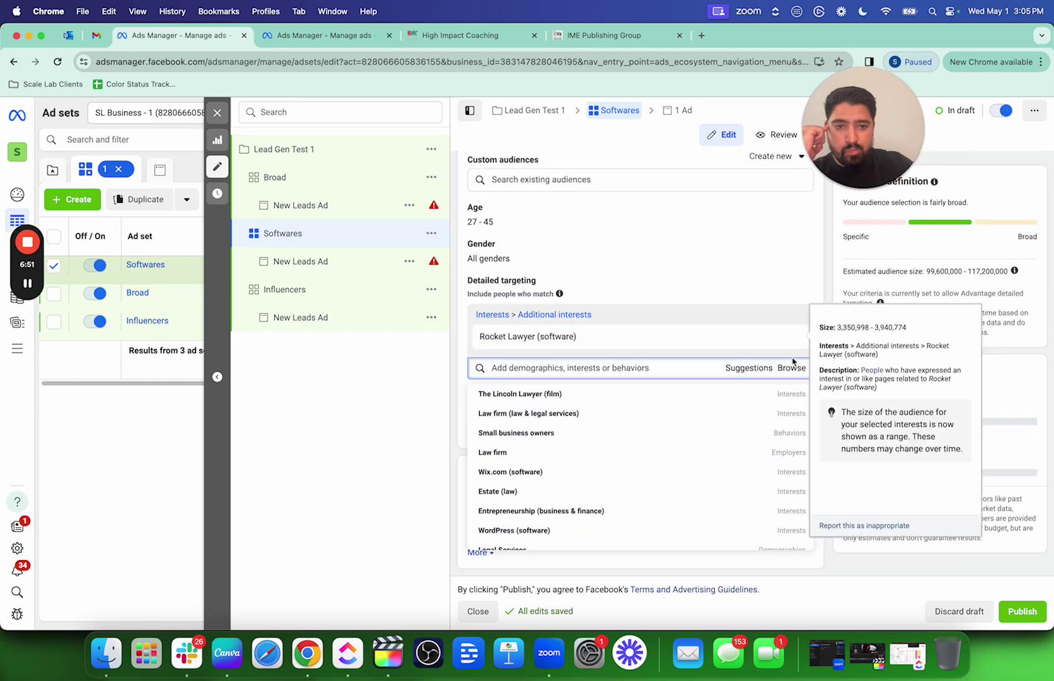
Search the detailed targeting for "Software" and add the Productivity software (software) interest
{"action": "left_click", "coordinate": [655, 367]}
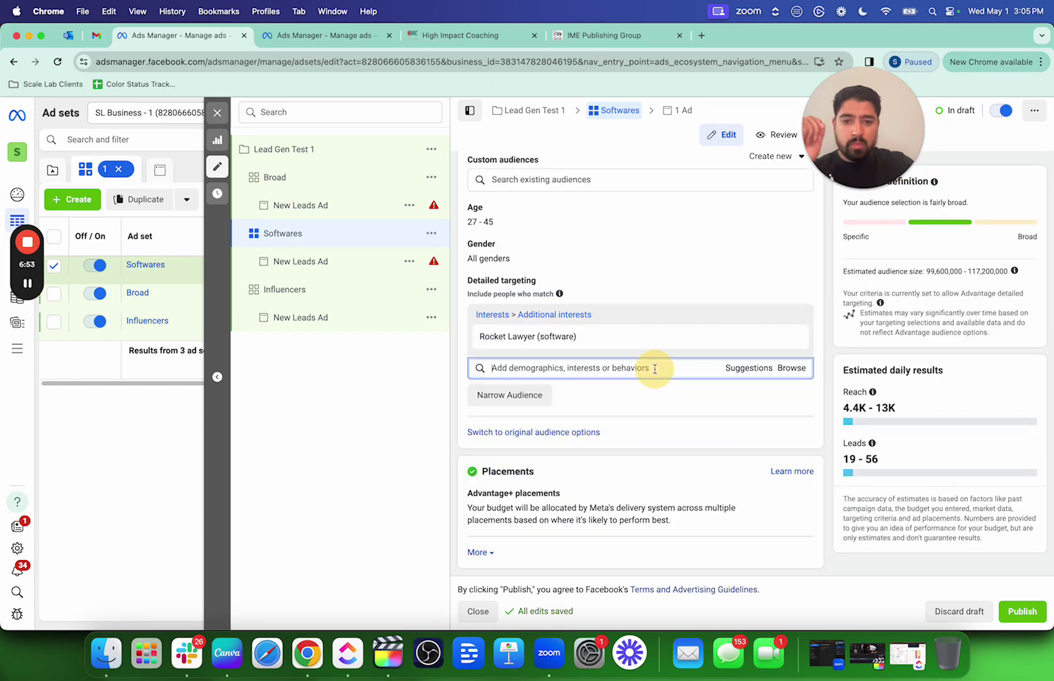
{"action": "type", "text": "s"}
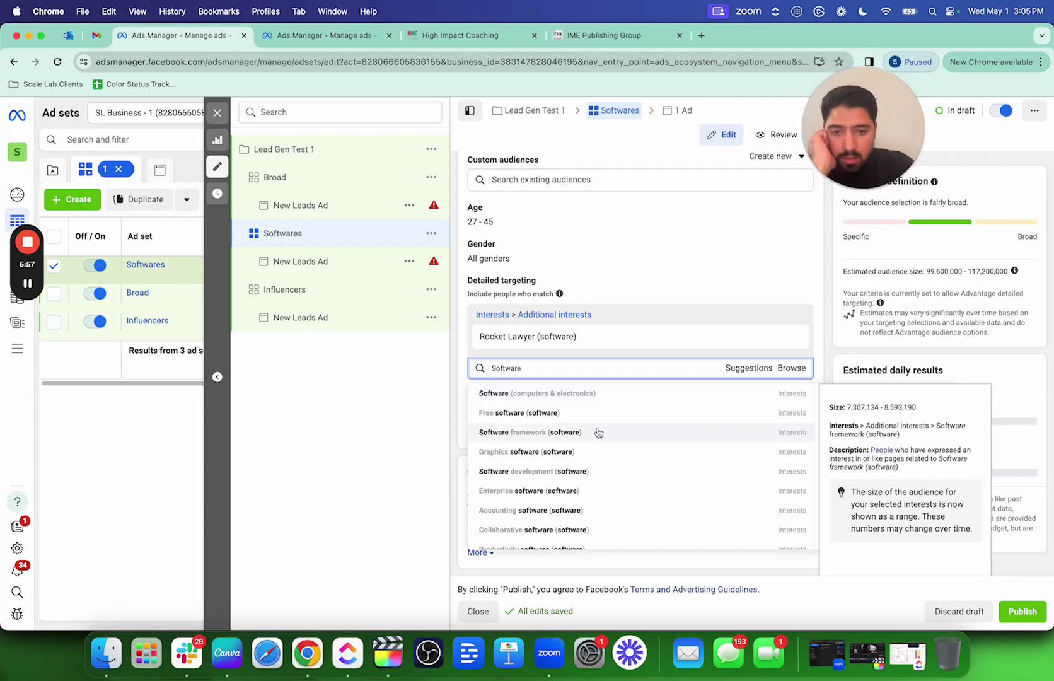
{"action": "scroll", "coordinate": [598, 433], "scroll_direction": "down", "scroll_amount": 4}
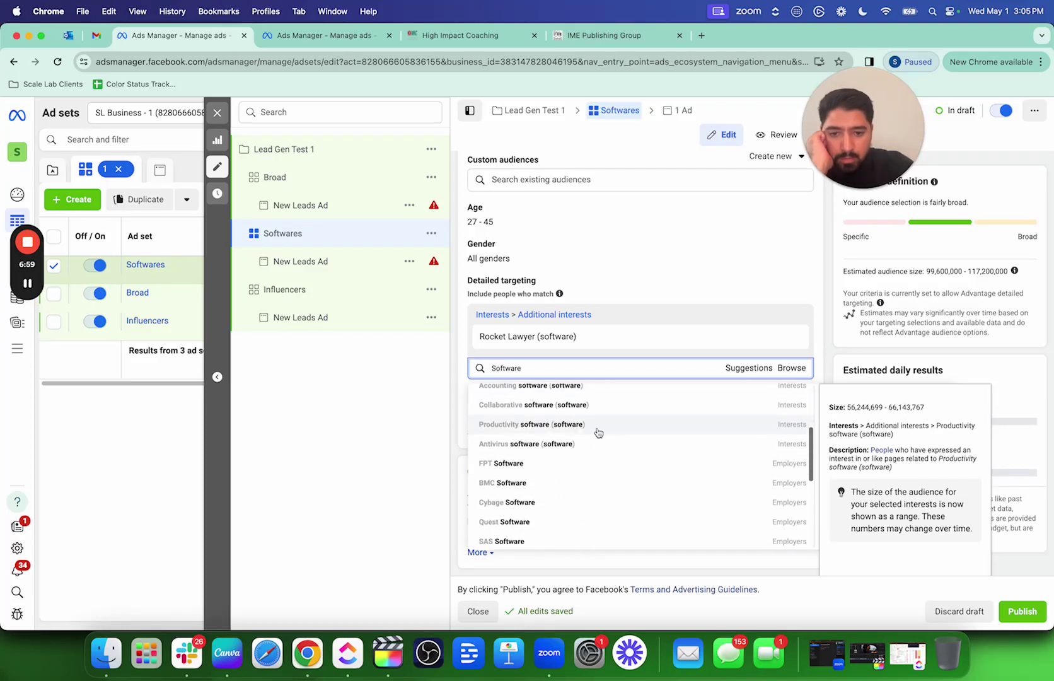
{"action": "left_click", "coordinate": [579, 431]}
Add Asana (software) from the suggested interests to the Softwares ad set's detailed targeting
{"action": "left_click", "coordinate": [736, 396]}
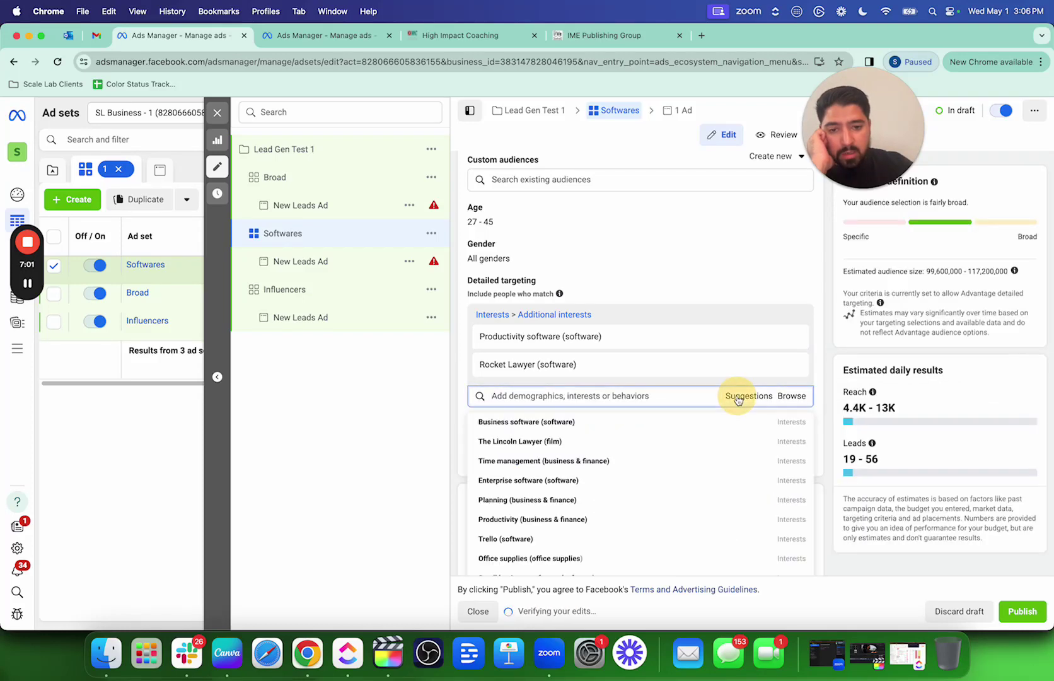
{"action": "scroll", "coordinate": [661, 320], "scroll_direction": "down", "scroll_amount": 1}
{"action": "scroll", "coordinate": [614, 467], "scroll_direction": "down", "scroll_amount": 5}
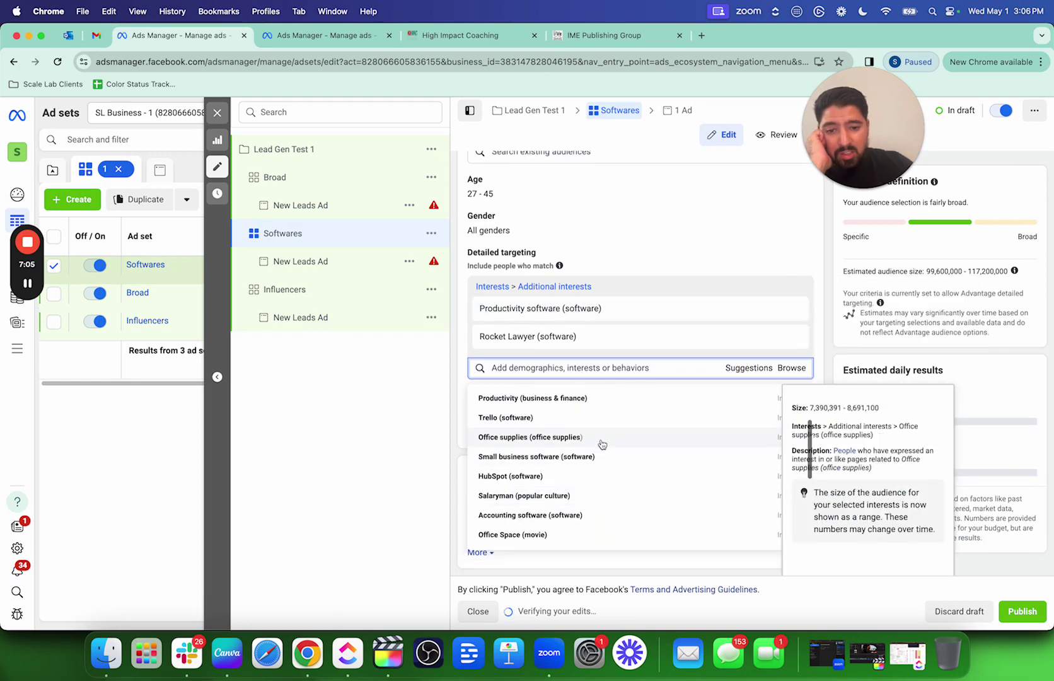
{"action": "scroll", "coordinate": [601, 443], "scroll_direction": "down", "scroll_amount": 3}
{"action": "scroll", "coordinate": [602, 444], "scroll_direction": "down", "scroll_amount": 6}
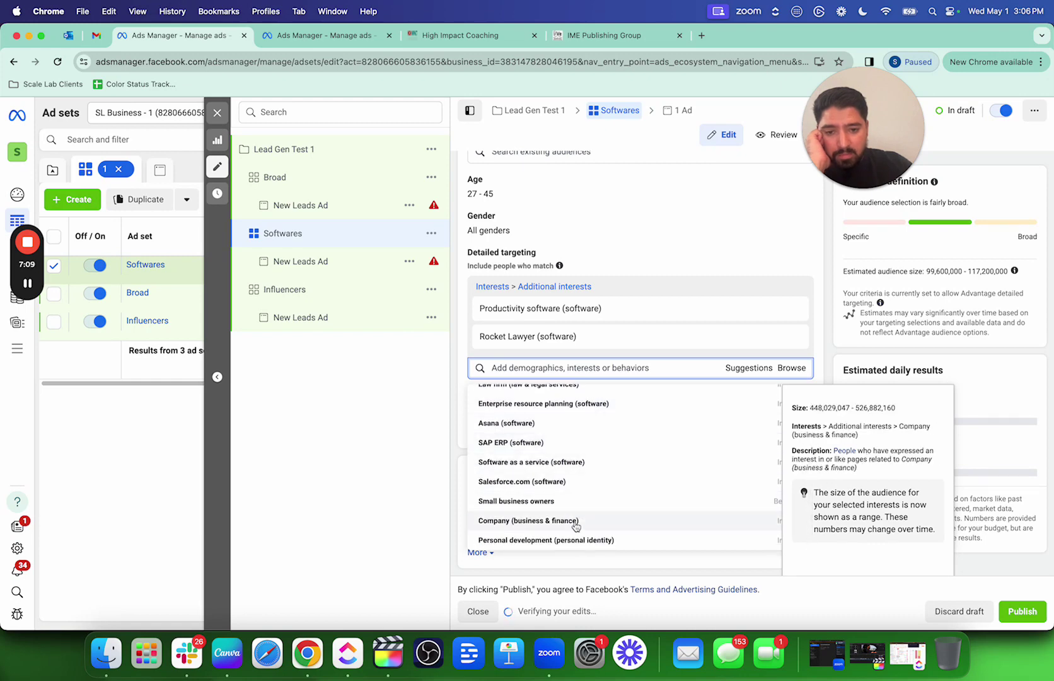
{"action": "scroll", "coordinate": [575, 523], "scroll_direction": "up", "scroll_amount": 3}
{"action": "scroll", "coordinate": [568, 522], "scroll_direction": "up", "scroll_amount": 2}
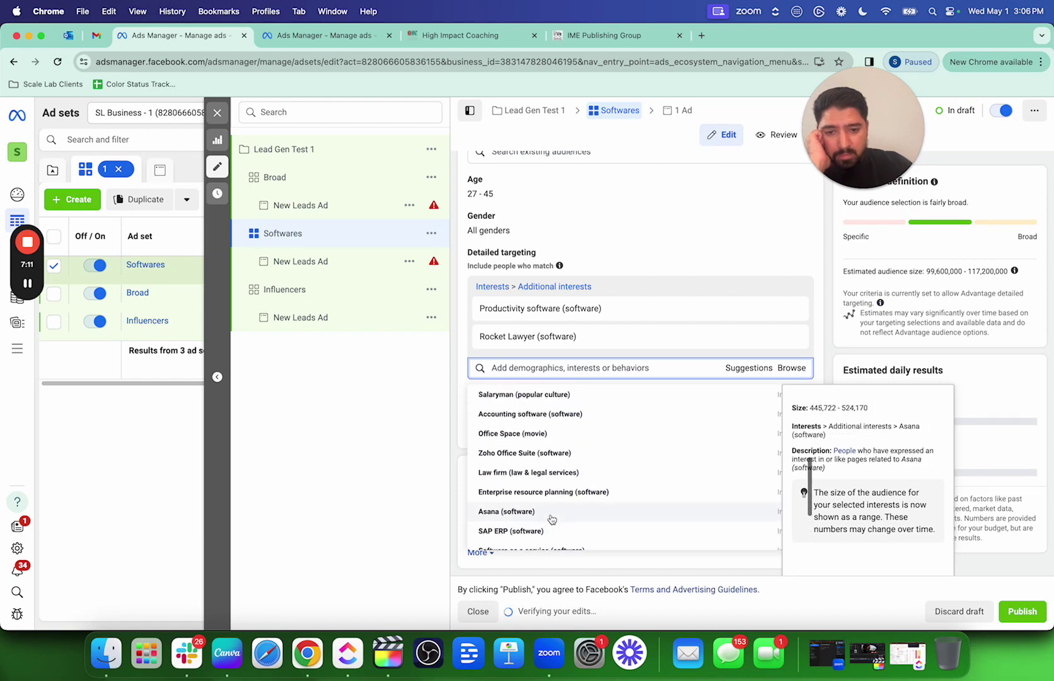
{"action": "left_click", "coordinate": [551, 512]}
Add the suggested interest Evernote (software) and remove Asana (software) from the Softwares ad set's detailed targeting
{"action": "scroll", "coordinate": [569, 478], "scroll_direction": "up", "scroll_amount": 2}
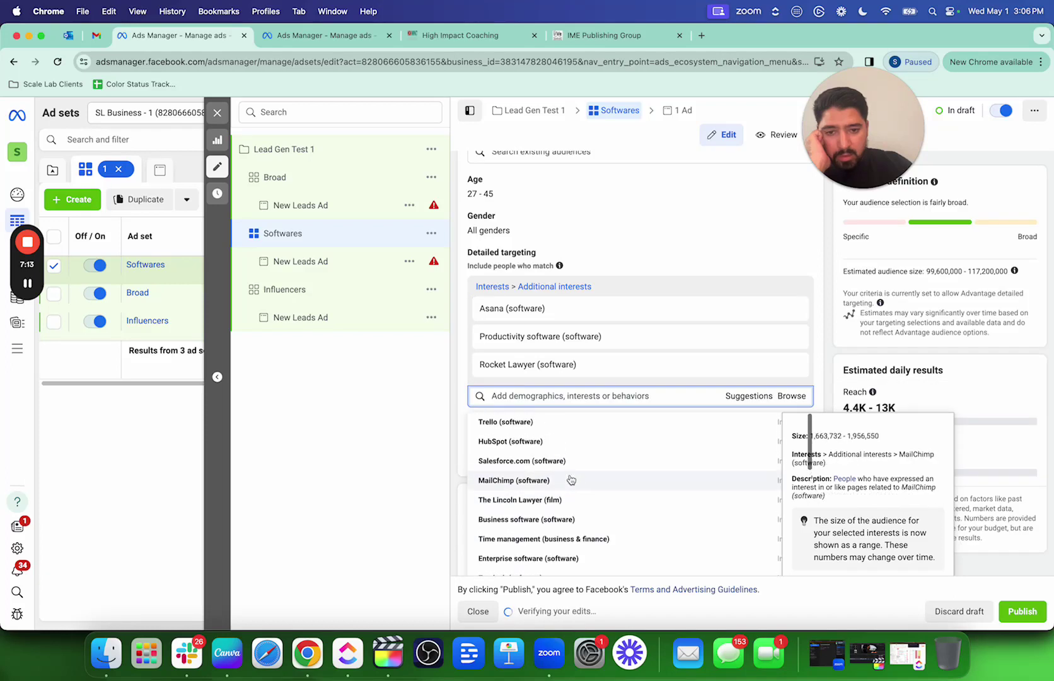
{"action": "scroll", "coordinate": [570, 479], "scroll_direction": "down", "scroll_amount": 3}
{"action": "scroll", "coordinate": [571, 479], "scroll_direction": "down", "scroll_amount": 4}
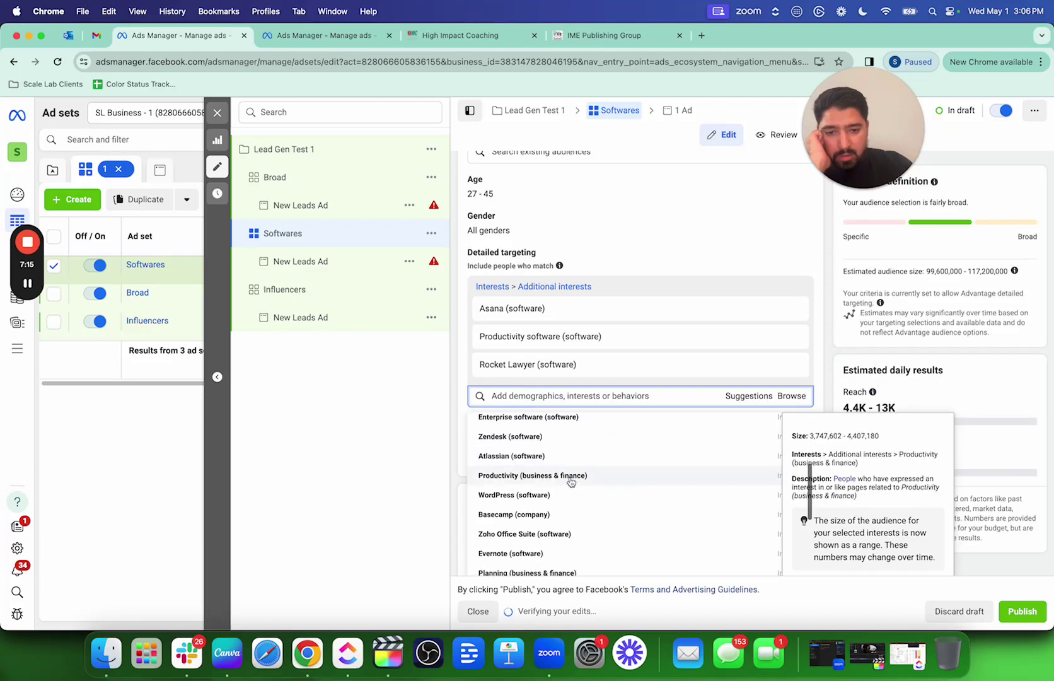
{"action": "scroll", "coordinate": [566, 497], "scroll_direction": "down", "scroll_amount": 4}
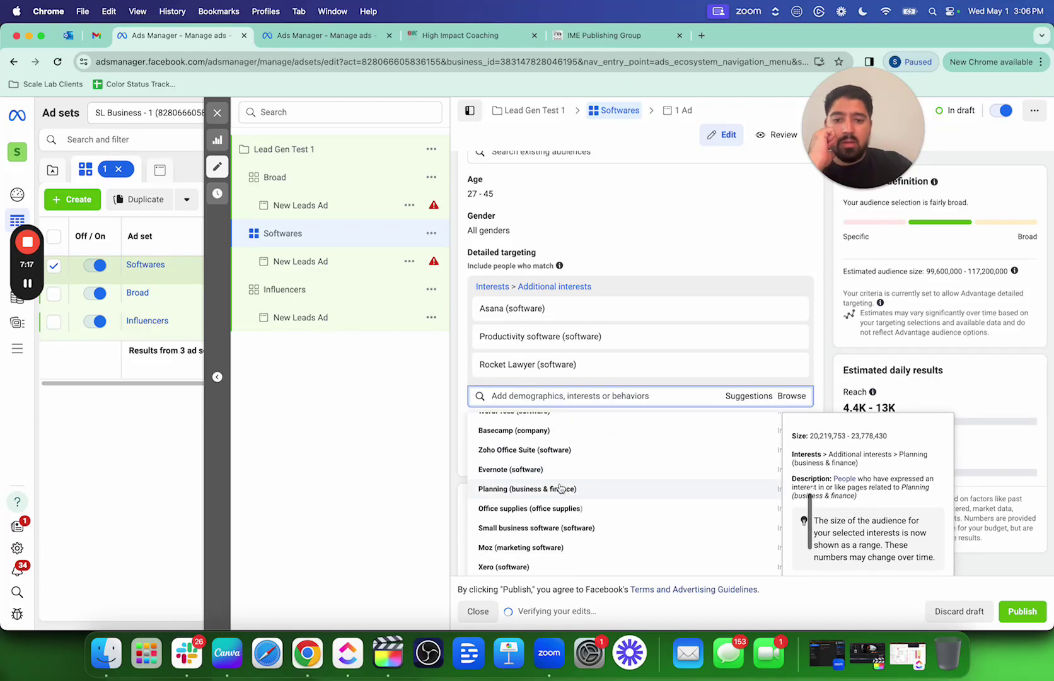
{"action": "left_click", "coordinate": [555, 474]}
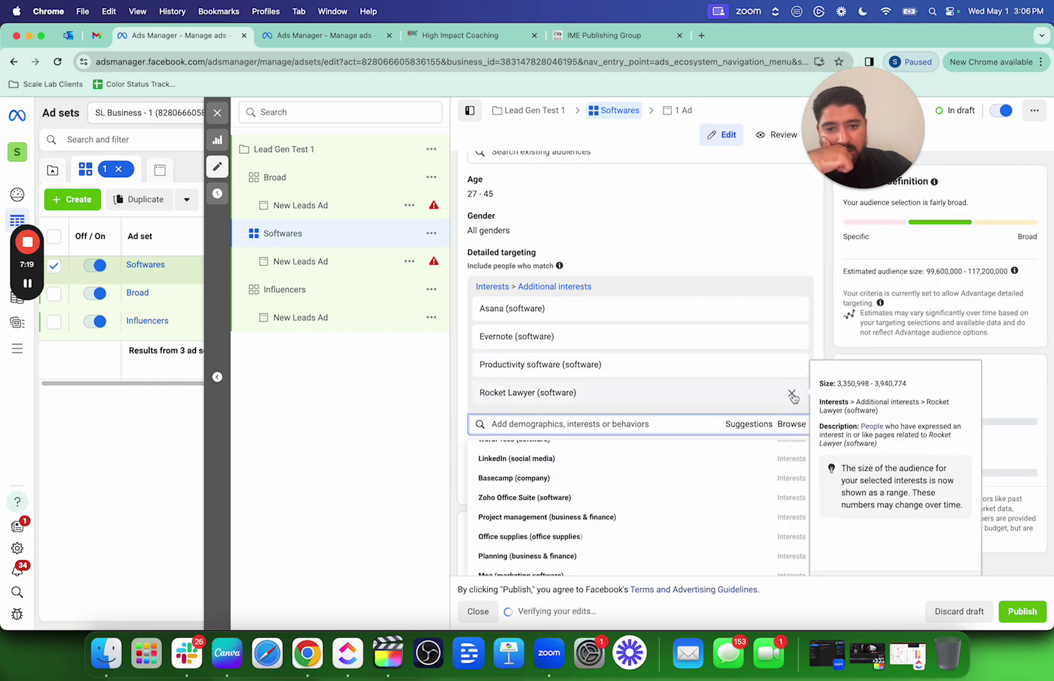
{"action": "left_click", "coordinate": [792, 309]}
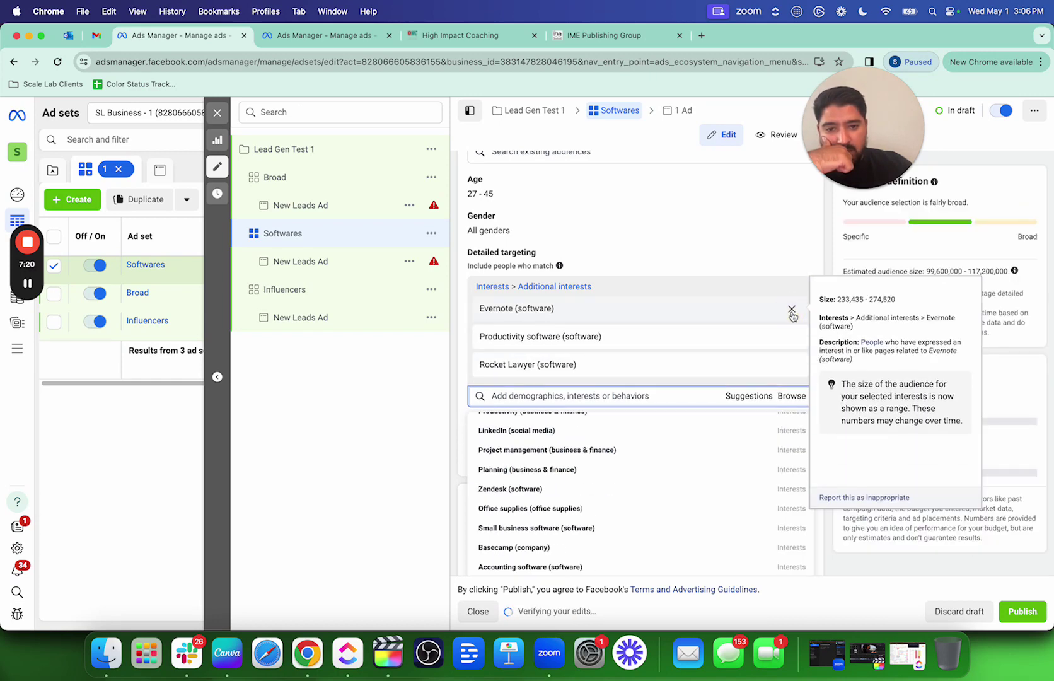
Look through the suggested software and business interests for the Softwares ad set's detailed targeting
{"action": "scroll", "coordinate": [678, 499], "scroll_direction": "up", "scroll_amount": 4}
{"action": "scroll", "coordinate": [694, 288], "scroll_direction": "down", "scroll_amount": 1}
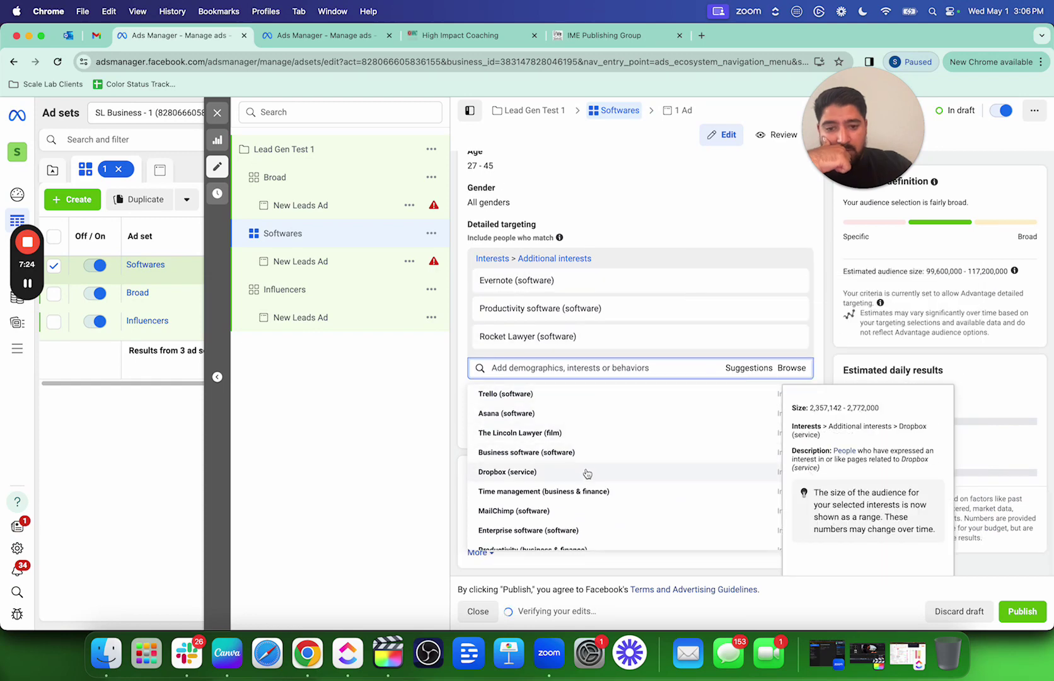
{"action": "scroll", "coordinate": [587, 473], "scroll_direction": "down", "scroll_amount": 5}
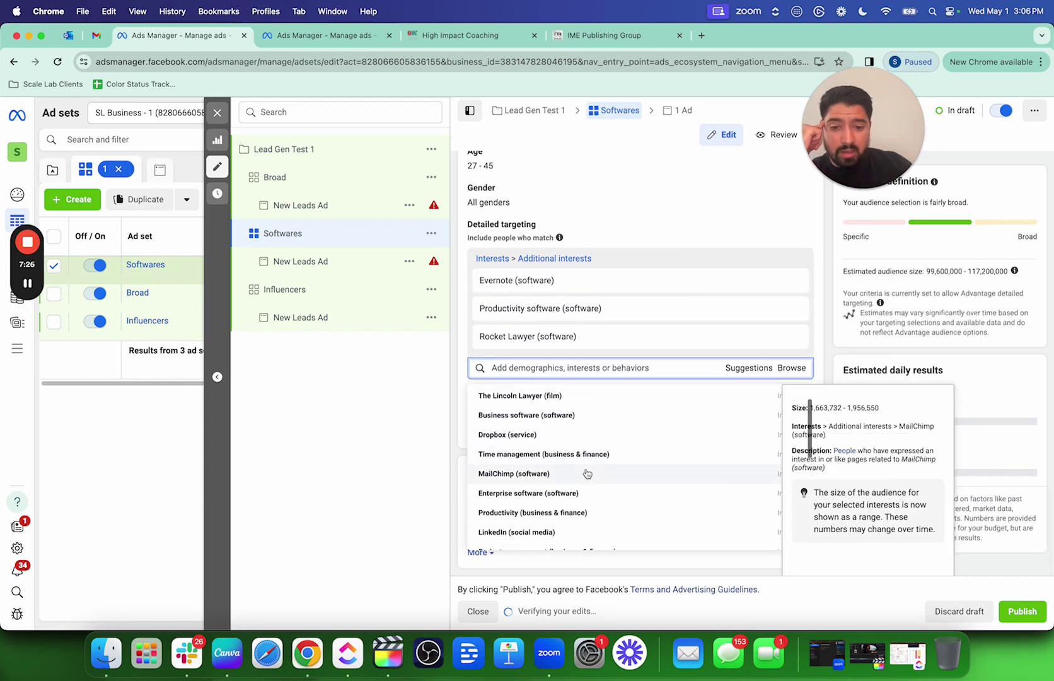
{"action": "scroll", "coordinate": [583, 472], "scroll_direction": "down", "scroll_amount": 7}
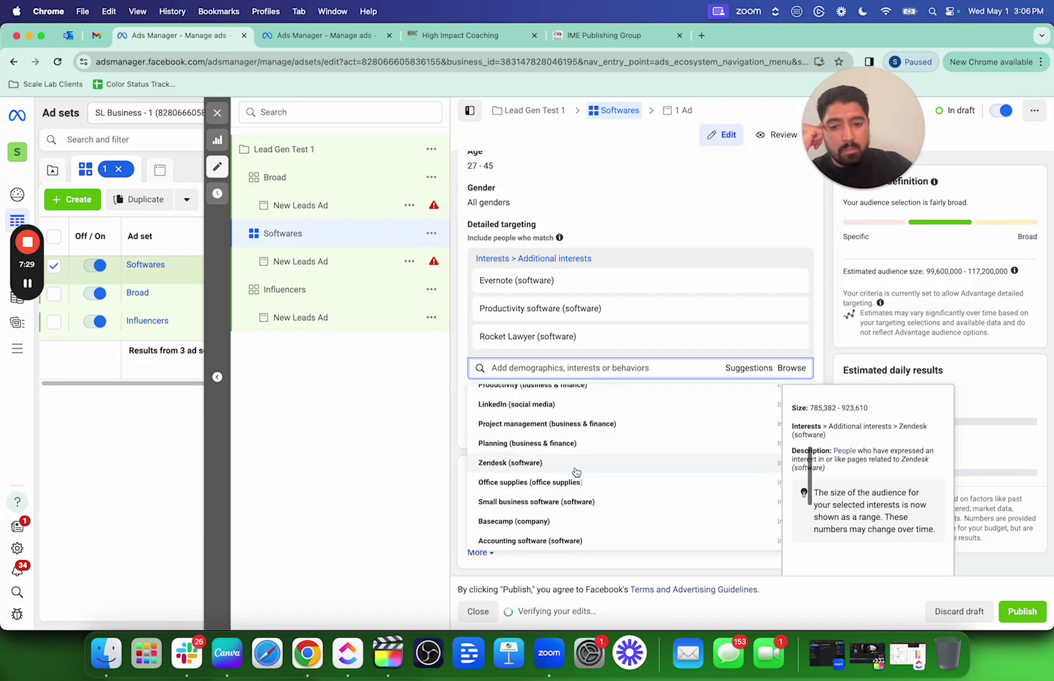
{"action": "scroll", "coordinate": [576, 471], "scroll_direction": "down", "scroll_amount": 2}
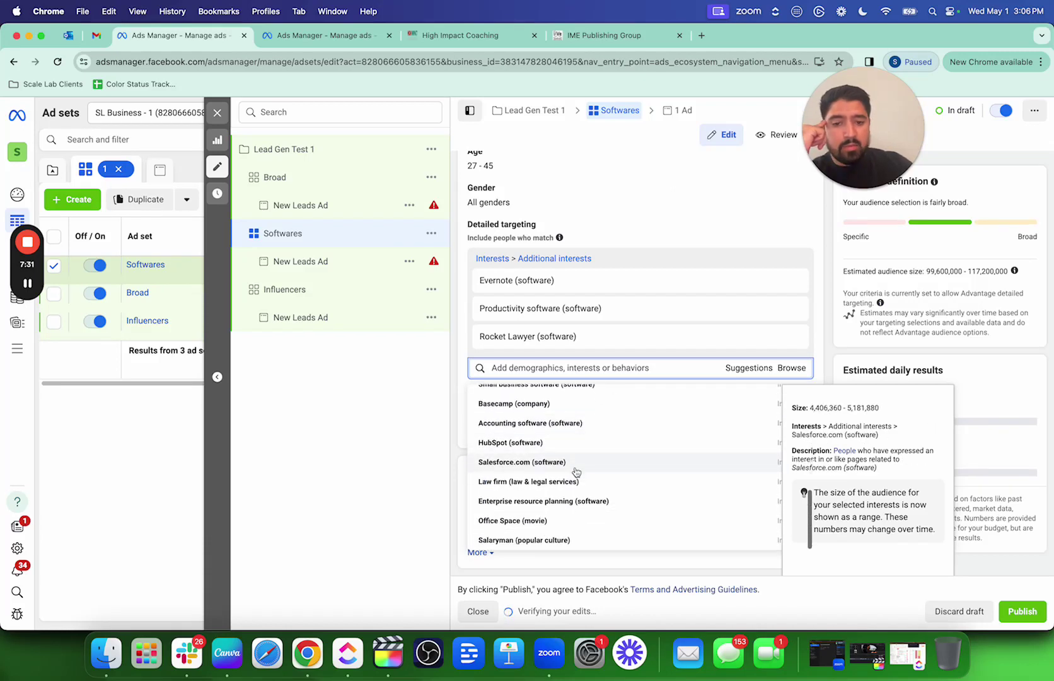
{"action": "scroll", "coordinate": [555, 468], "scroll_direction": "up", "scroll_amount": 14}
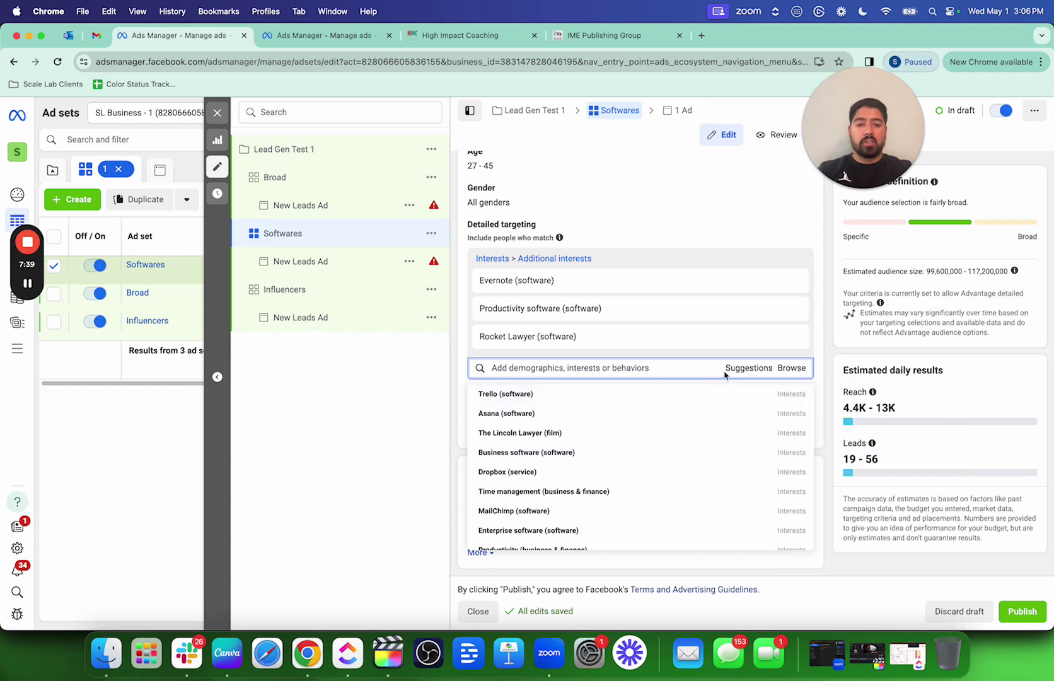
Open the Influencers ad set and start a search in its detailed targeting
{"action": "left_click", "coordinate": [357, 453]}
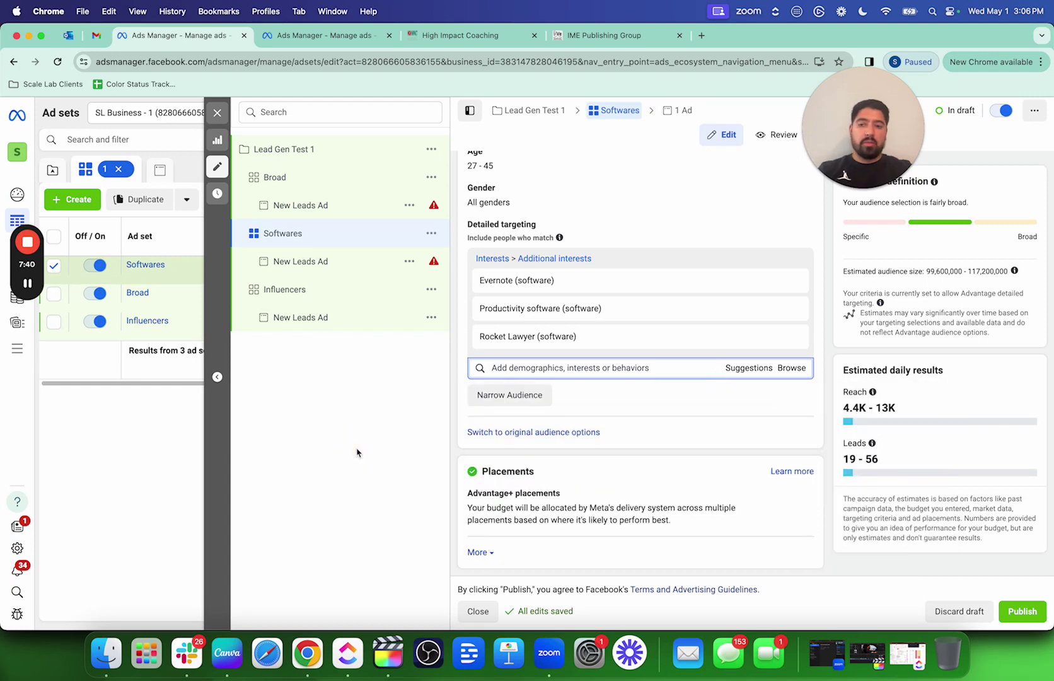
{"action": "left_click", "coordinate": [347, 292]}
{"action": "left_click", "coordinate": [621, 410]}
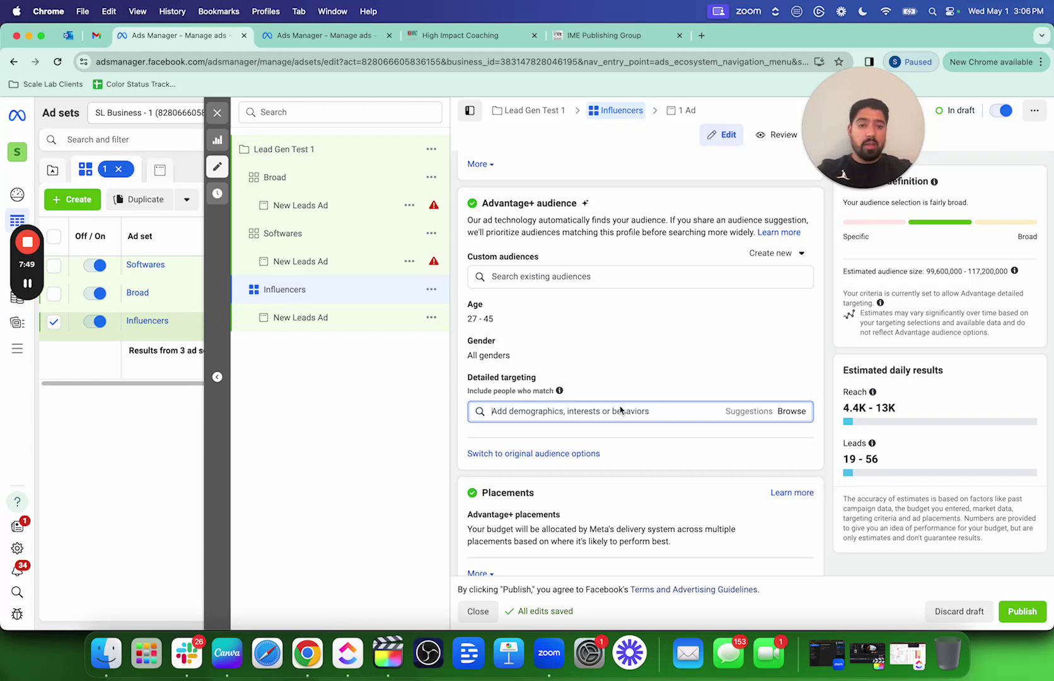
Search for Kevin Hart, add the Kevin Hart (comedian) interest to the Influencers ad set, and bring up the related suggestions
{"action": "type", "text": "ke"}
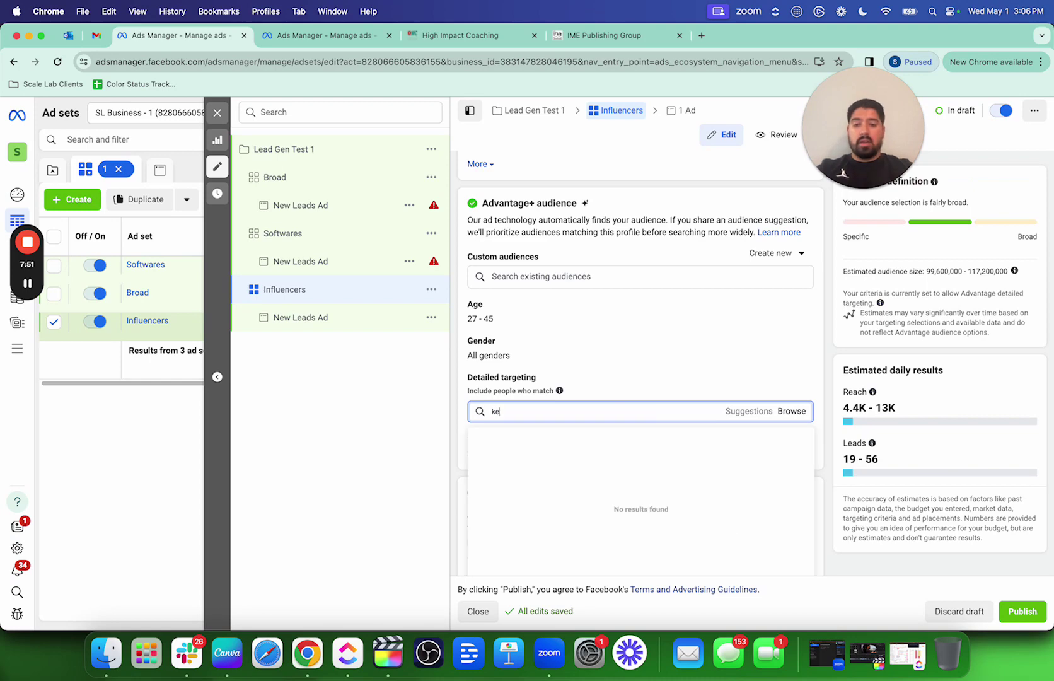
{"action": "type", "text": "vin hart"}
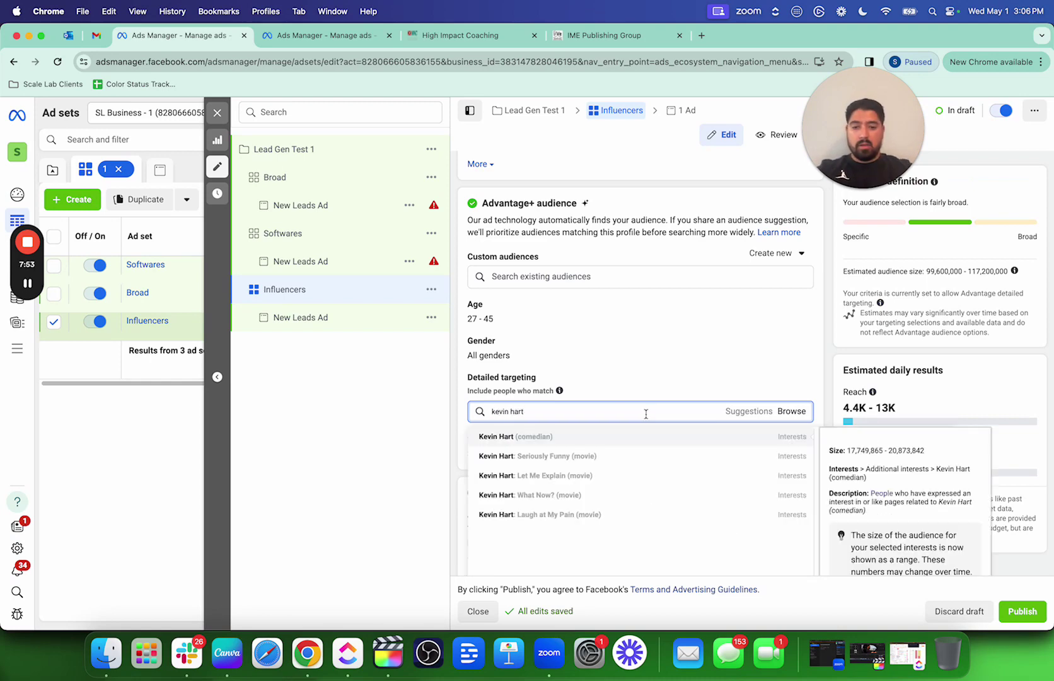
{"action": "left_click", "coordinate": [626, 424]}
{"action": "left_click", "coordinate": [752, 443]}
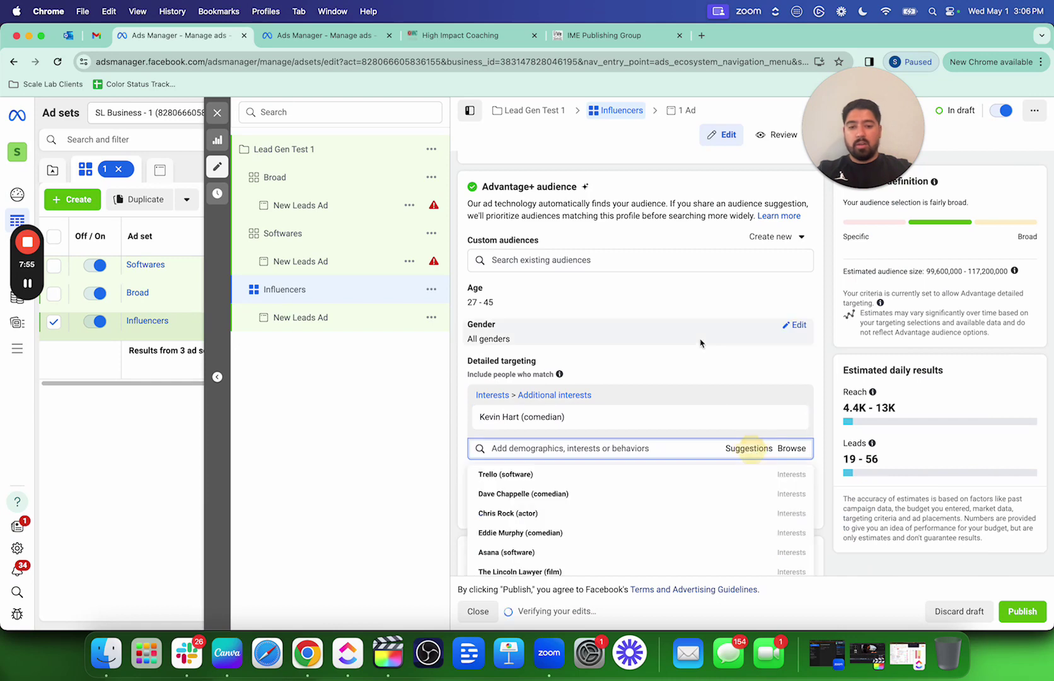
Add the suggested interests Eddie Murphy (comedian) and Adam Sandler (actor) to the Influencers ad set's detailed targeting
{"action": "scroll", "coordinate": [605, 477], "scroll_direction": "down", "scroll_amount": 2}
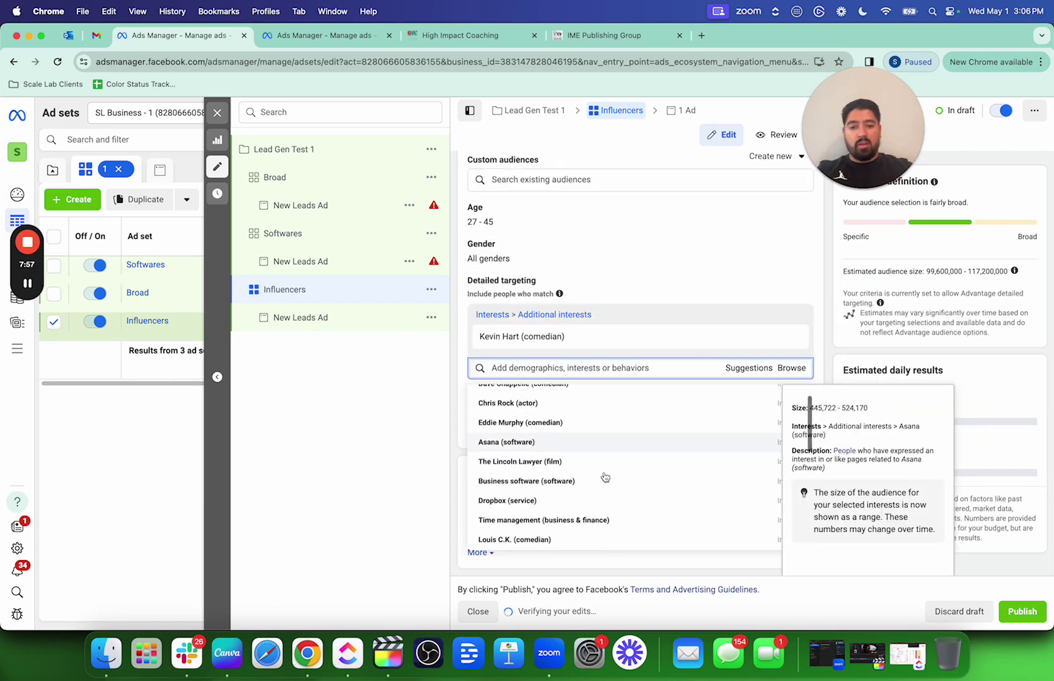
{"action": "scroll", "coordinate": [593, 494], "scroll_direction": "up", "scroll_amount": 2}
{"action": "left_click", "coordinate": [562, 442]}
{"action": "scroll", "coordinate": [587, 467], "scroll_direction": "down", "scroll_amount": 3}
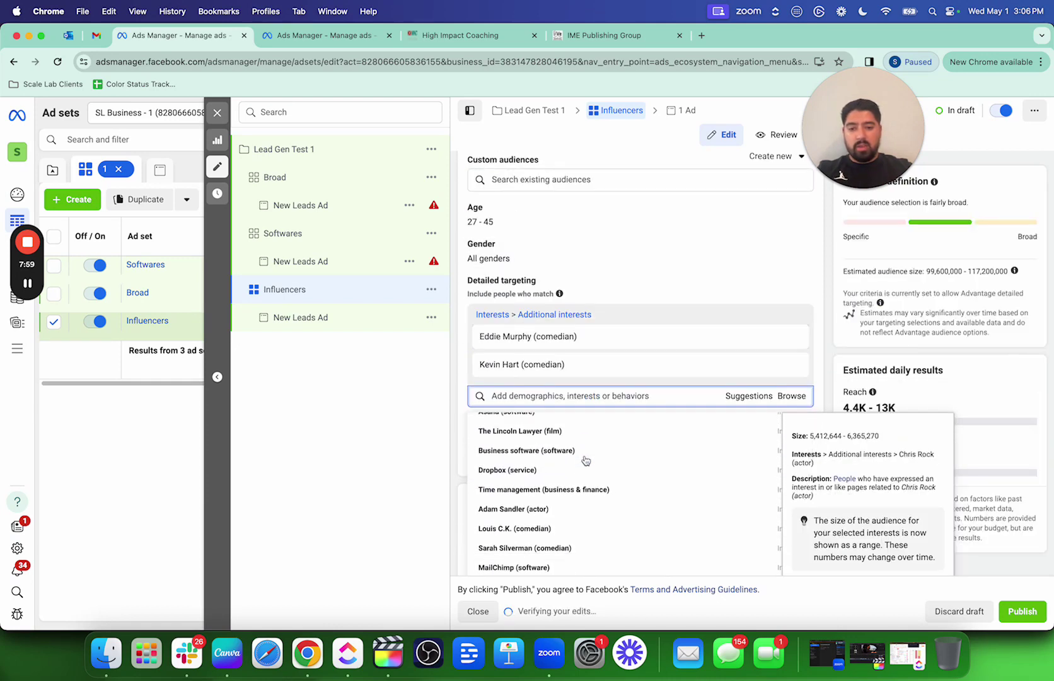
{"action": "scroll", "coordinate": [577, 466], "scroll_direction": "up", "scroll_amount": 1}
{"action": "left_click", "coordinate": [570, 447]}
{"action": "scroll", "coordinate": [573, 508], "scroll_direction": "down", "scroll_amount": 3}
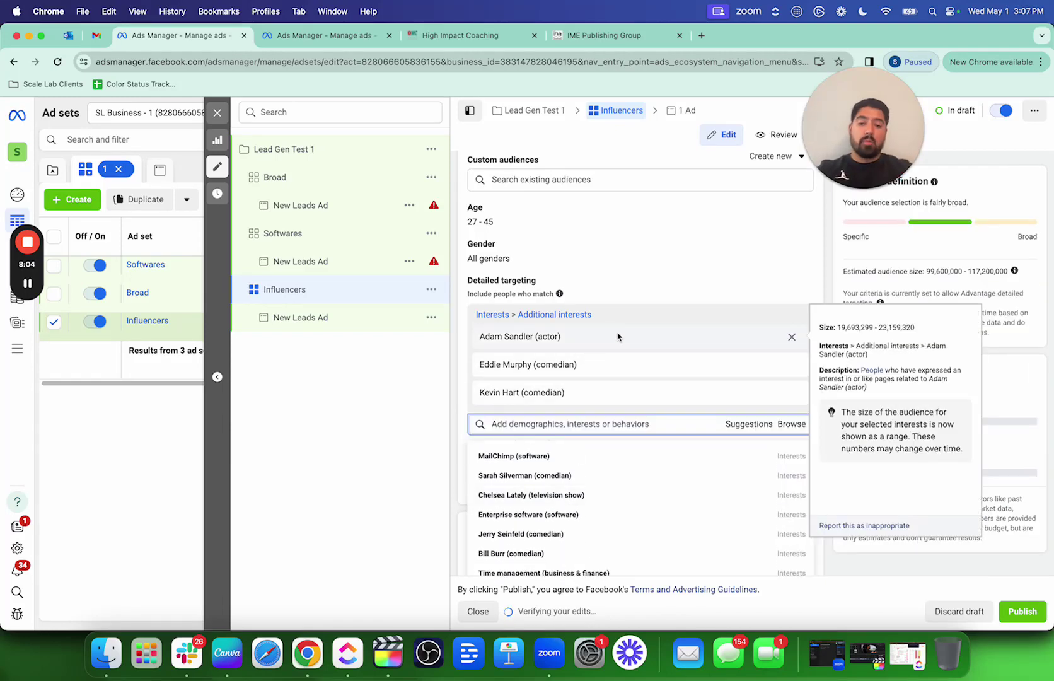
Remove the Adam Sandler, Eddie Murphy and Kevin Hart interests from the Influencers ad set's detailed targeting
{"action": "triple_click", "coordinate": [792, 337]}
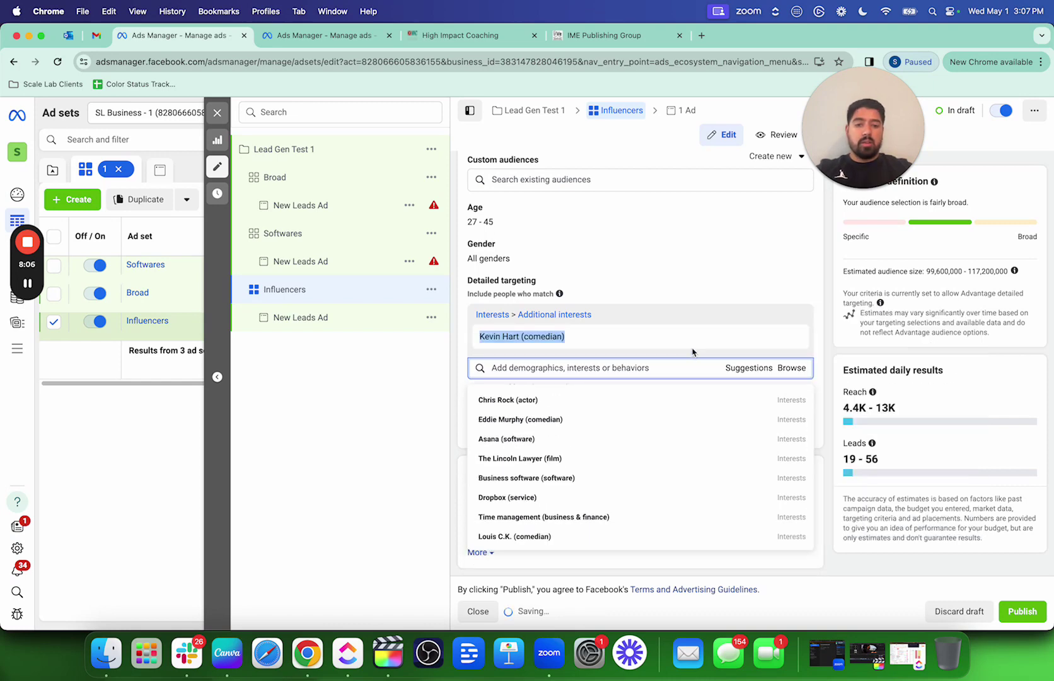
{"action": "left_click", "coordinate": [791, 336]}
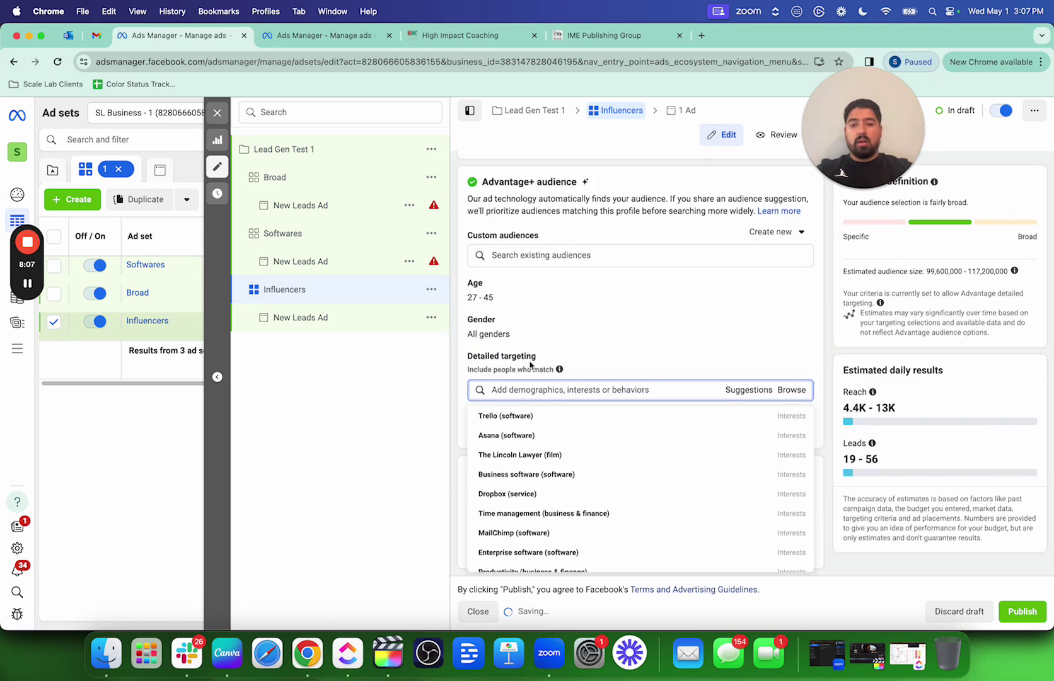
Search the Influencers ad set's detailed targeting for "brendan" and clear the search text
{"action": "left_click", "coordinate": [503, 389]}
{"action": "type", "text": "brendan"}
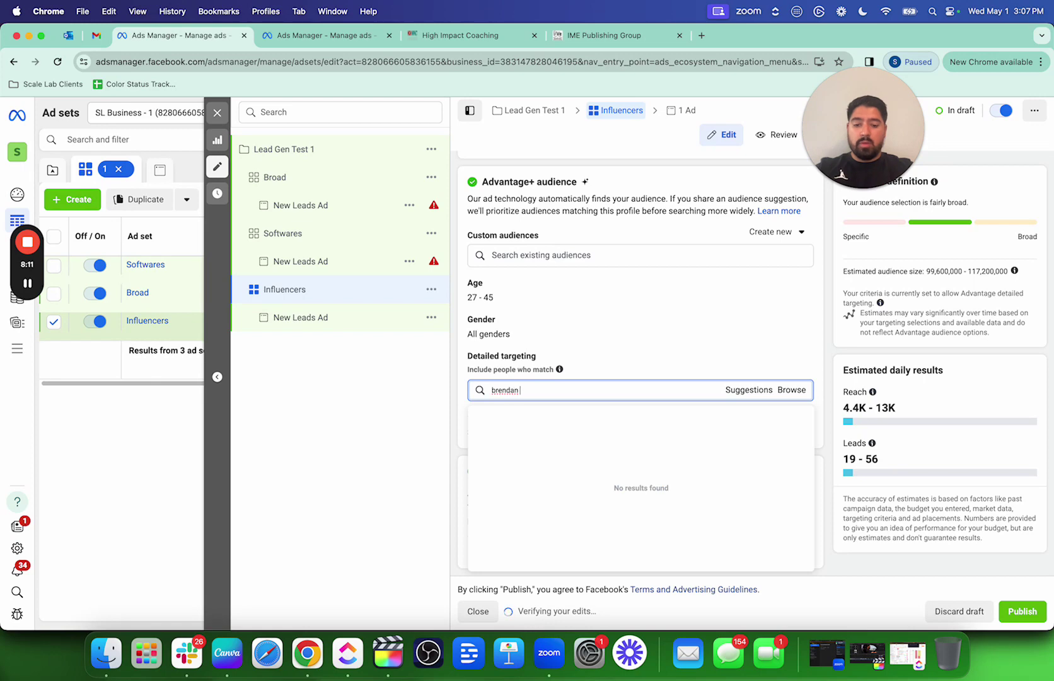
{"action": "key", "text": "BackSpace"}
{"action": "key", "text": "BackSpace"}
{"action": "key", "text": "BackSpace"}
{"action": "key", "text": "BackSpace"}
{"action": "key", "text": "BackSpace"}
{"action": "key", "text": "BackSpace"}
{"action": "key", "text": "BackSpace"}
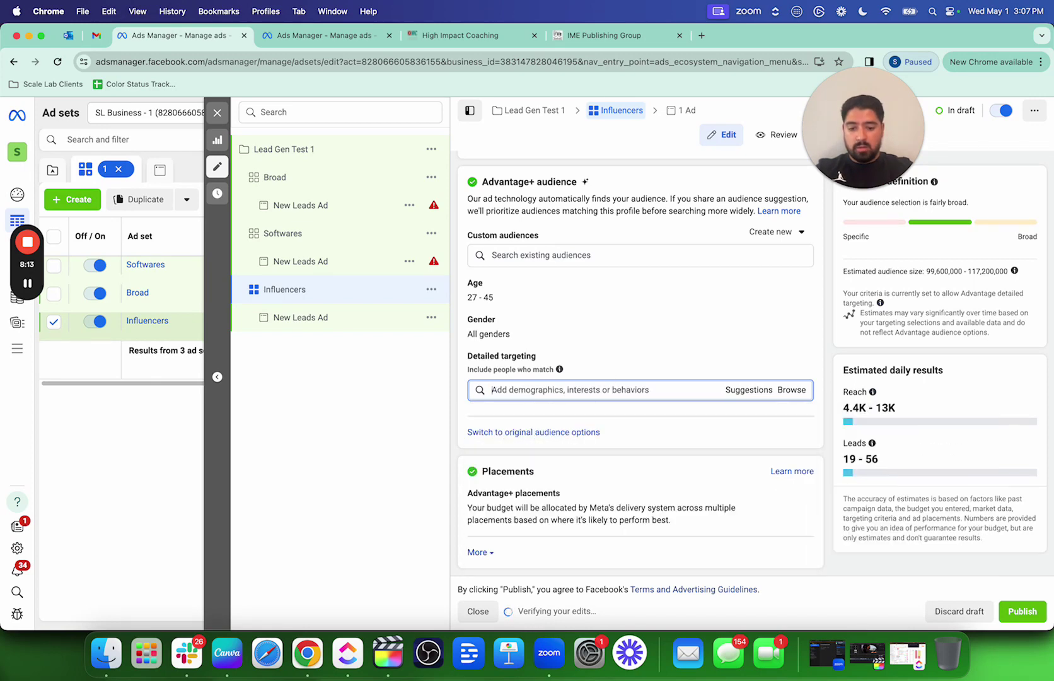
Search for Russell Brunson and add the Russell Brunson (business leader) interest to the Influencers ad set's detailed targeting
{"action": "type", "text": "russlell"}
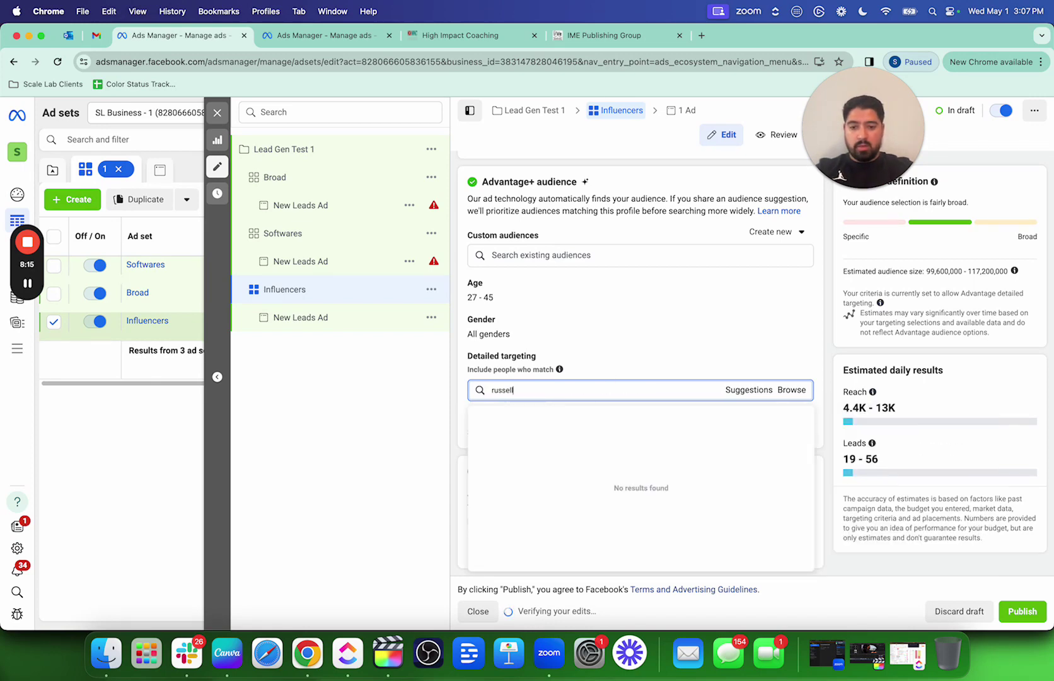
{"action": "type", "text": " bruns"}
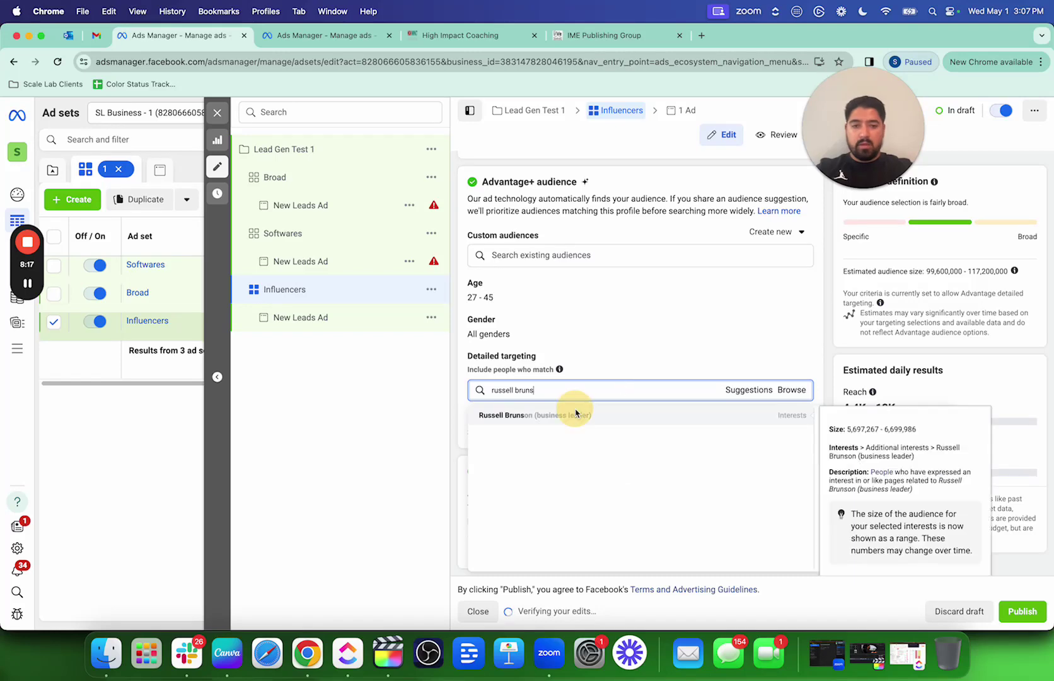
{"action": "left_click", "coordinate": [571, 414]}
Add the suggested interest Gary Vaynerchuk (marketing) to the Influencers ad set and remove the stray interest picked after it
{"action": "left_click", "coordinate": [738, 444]}
{"action": "scroll", "coordinate": [738, 446], "scroll_direction": "down", "scroll_amount": 2}
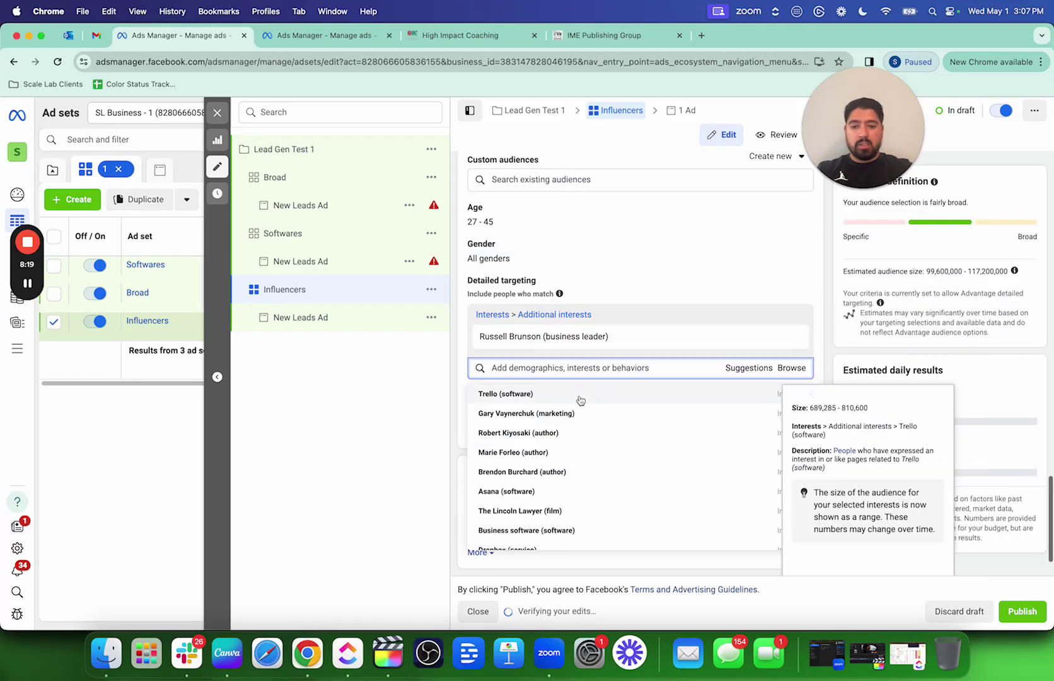
{"action": "left_click", "coordinate": [527, 414]}
{"action": "scroll", "coordinate": [545, 458], "scroll_direction": "down", "scroll_amount": 2}
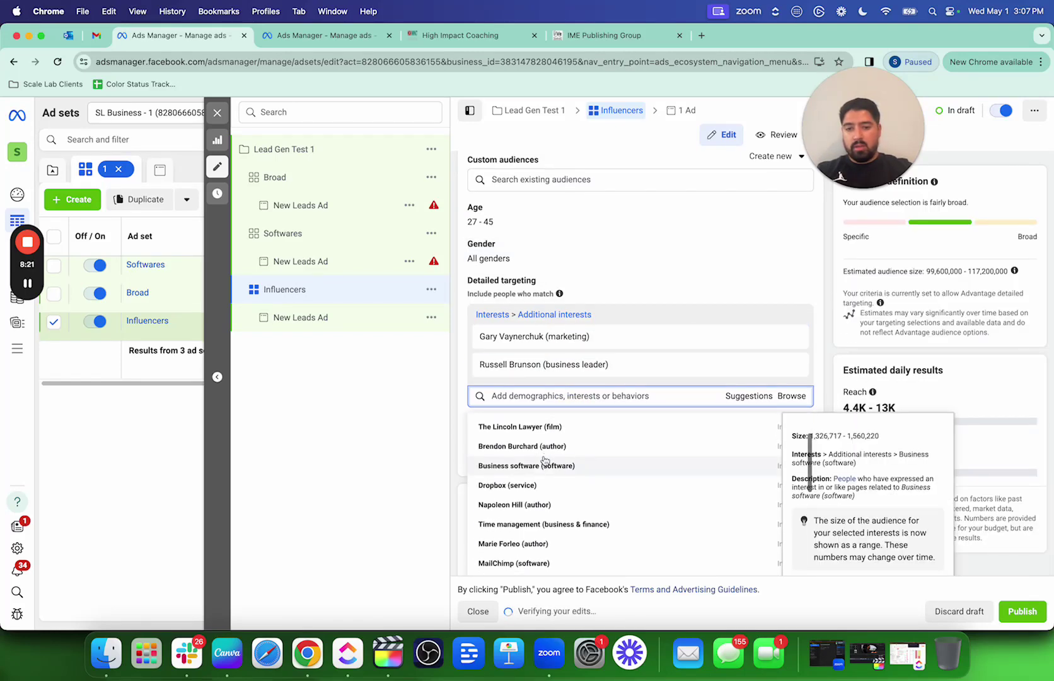
{"action": "left_click", "coordinate": [543, 462]}
{"action": "left_click", "coordinate": [792, 336]}
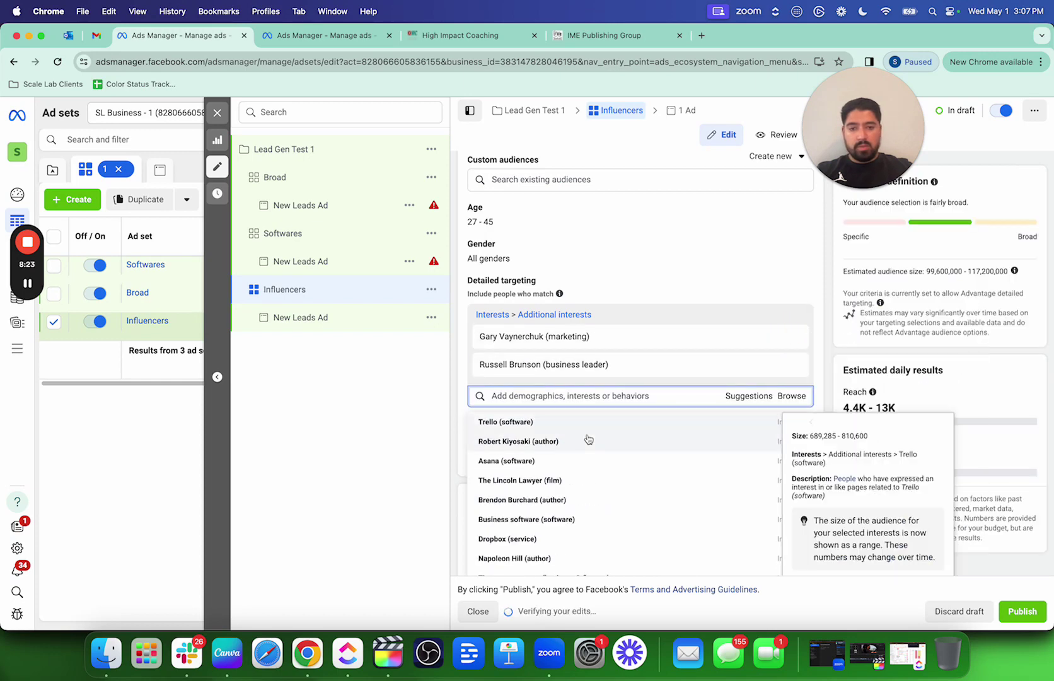
Add the suggested interests Brendon Burchard, Marie Forleo, Simon Sinek and Brian Tracy (motivation company) to the Influencers ad set's detailed targeting
{"action": "left_click", "coordinate": [537, 501]}
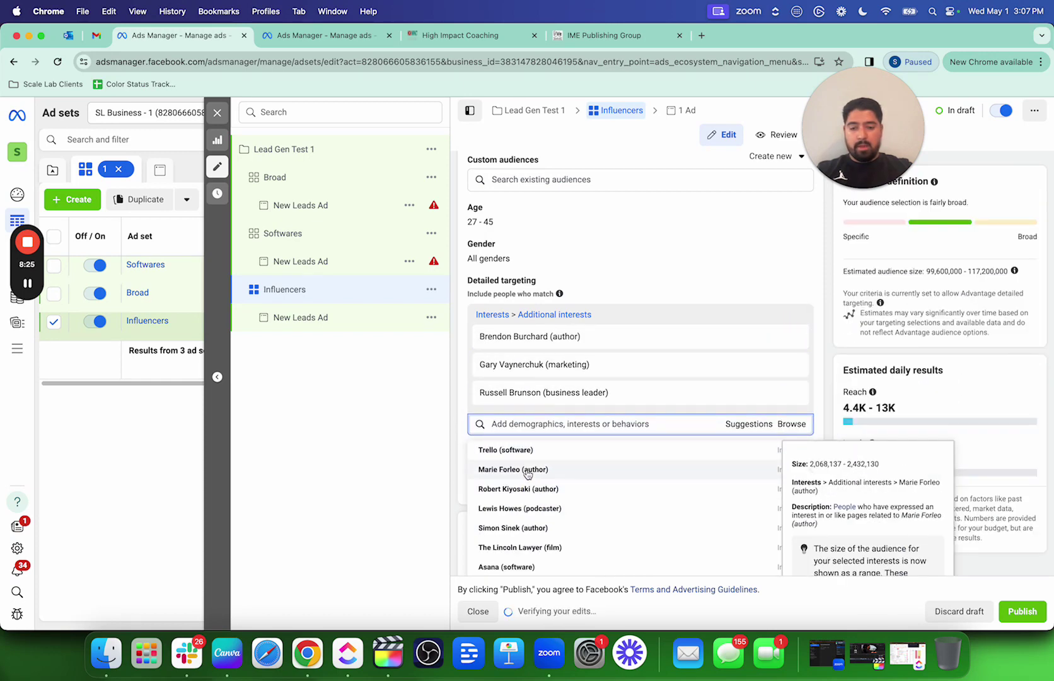
{"action": "left_click", "coordinate": [531, 476]}
{"action": "scroll", "coordinate": [556, 498], "scroll_direction": "down", "scroll_amount": 1}
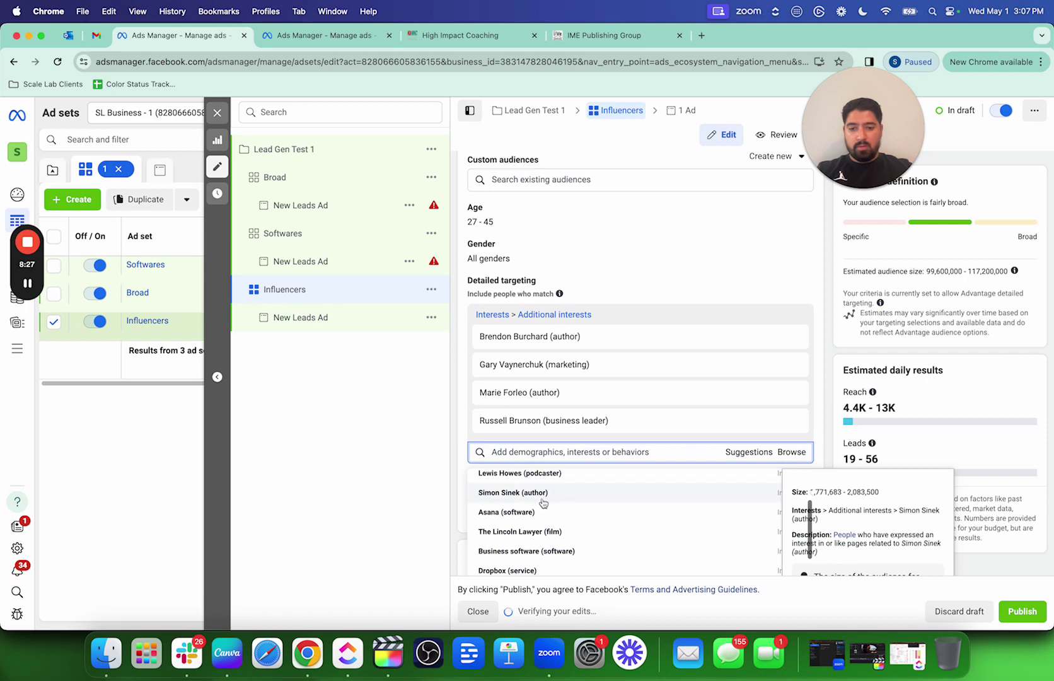
{"action": "left_click", "coordinate": [542, 499]}
{"action": "scroll", "coordinate": [543, 536], "scroll_direction": "down", "scroll_amount": 2}
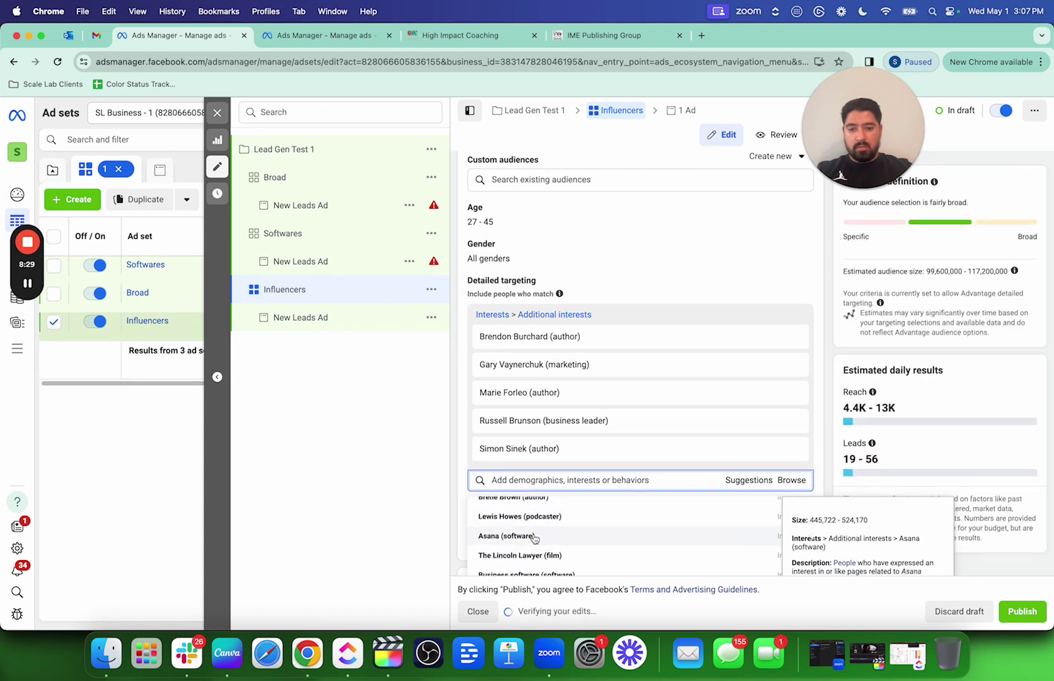
{"action": "scroll", "coordinate": [534, 539], "scroll_direction": "down", "scroll_amount": 3}
{"action": "left_click", "coordinate": [536, 549]}
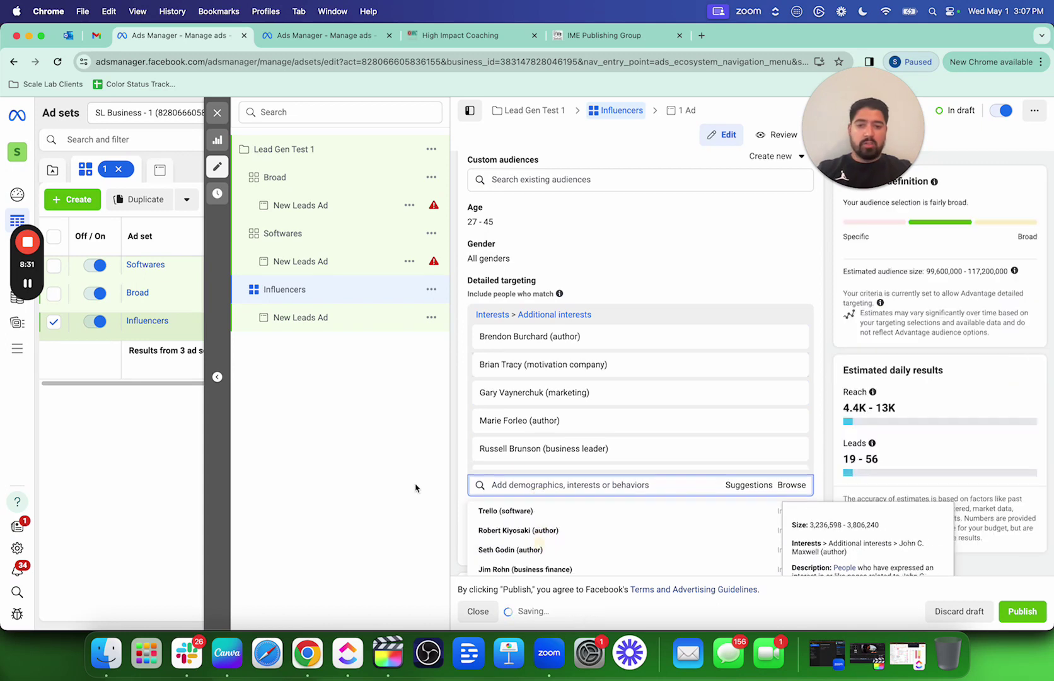
{"action": "left_click", "coordinate": [410, 476]}
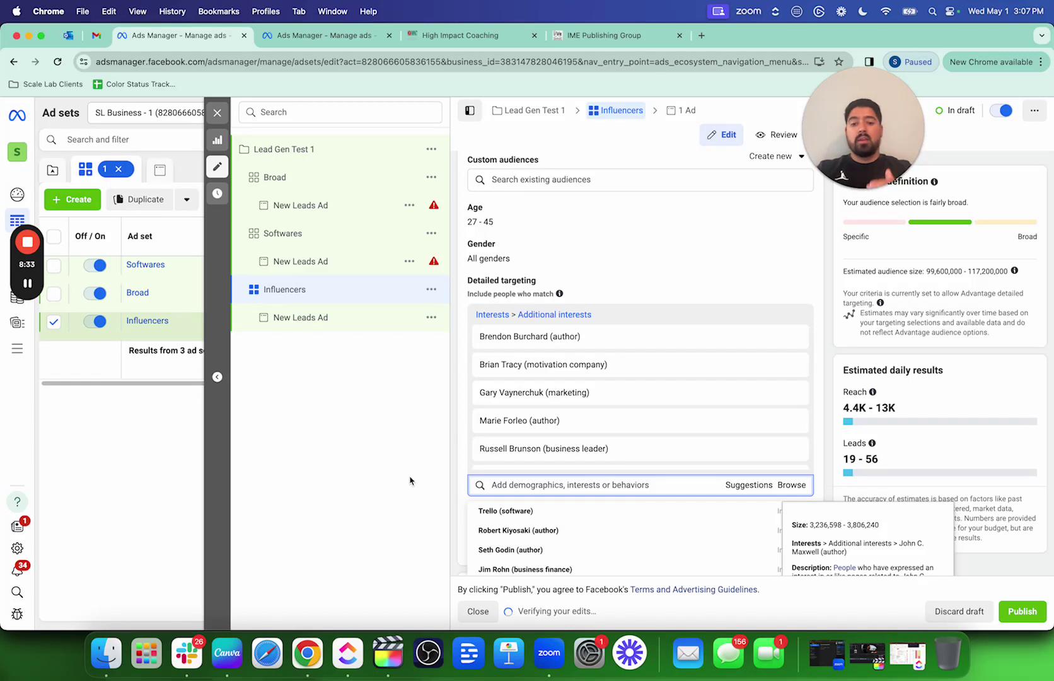
{"action": "left_click", "coordinate": [409, 481]}
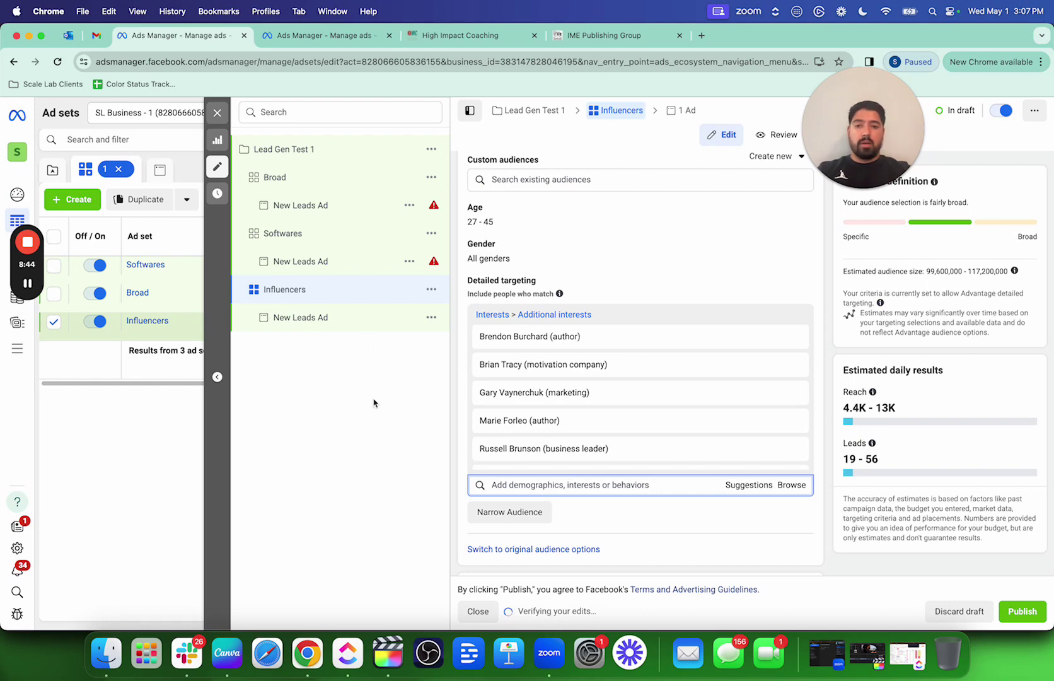
Switch the Influencers ad set to manual placements and exclude the Audience network platform
{"action": "scroll", "coordinate": [585, 426], "scroll_direction": "down", "scroll_amount": 5}
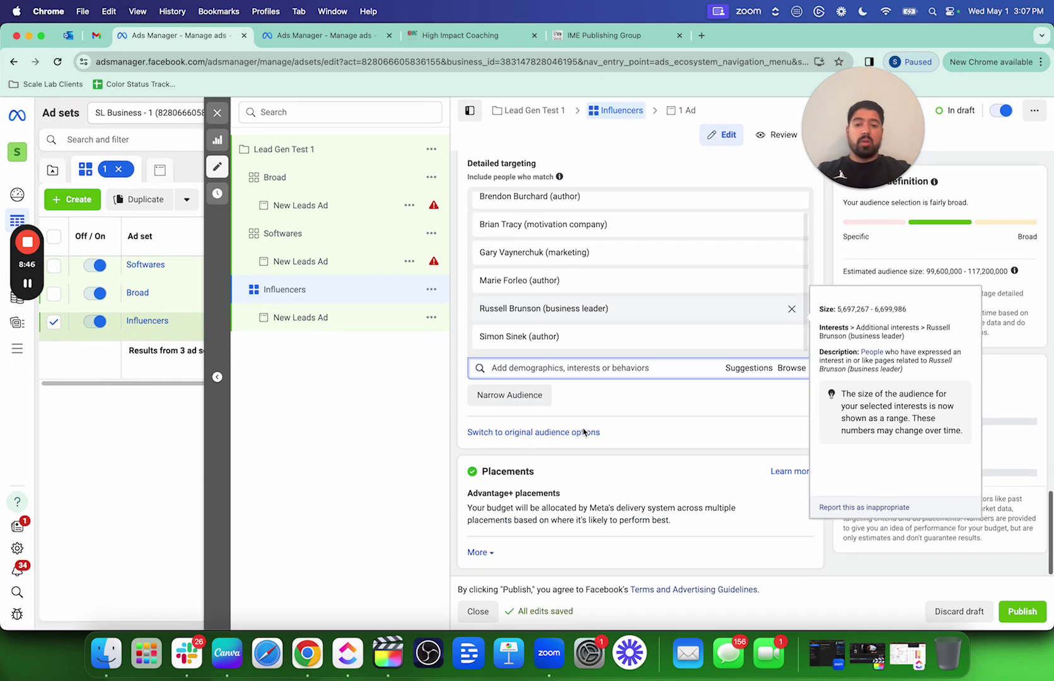
{"action": "scroll", "coordinate": [670, 417], "scroll_direction": "down", "scroll_amount": 1}
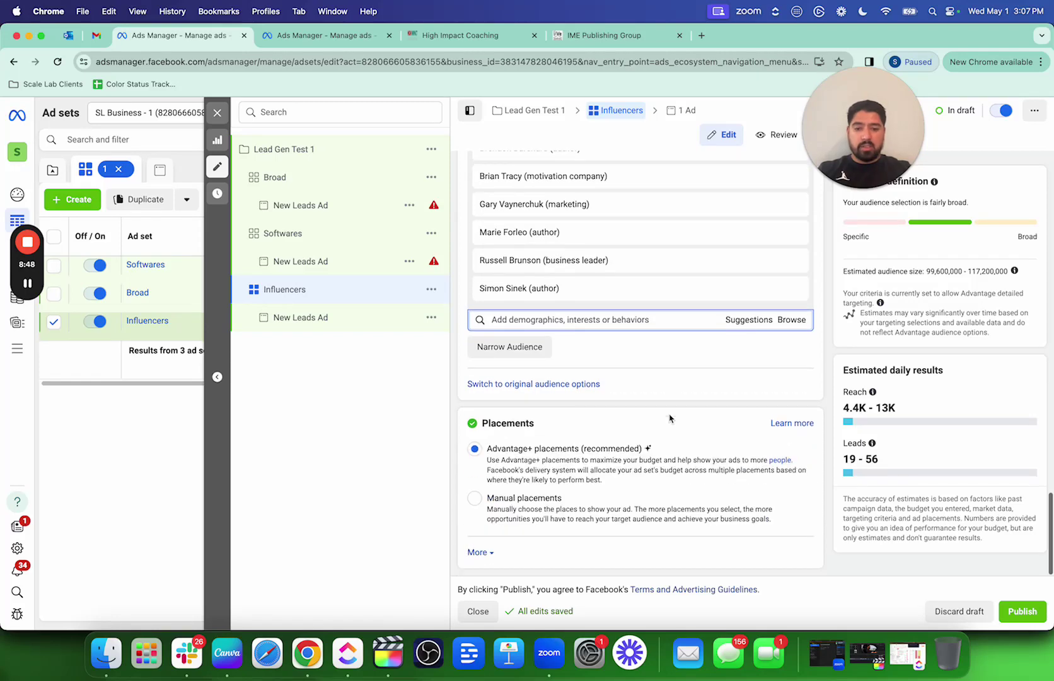
{"action": "left_click", "coordinate": [495, 498]}
{"action": "scroll", "coordinate": [495, 479], "scroll_direction": "down", "scroll_amount": 5}
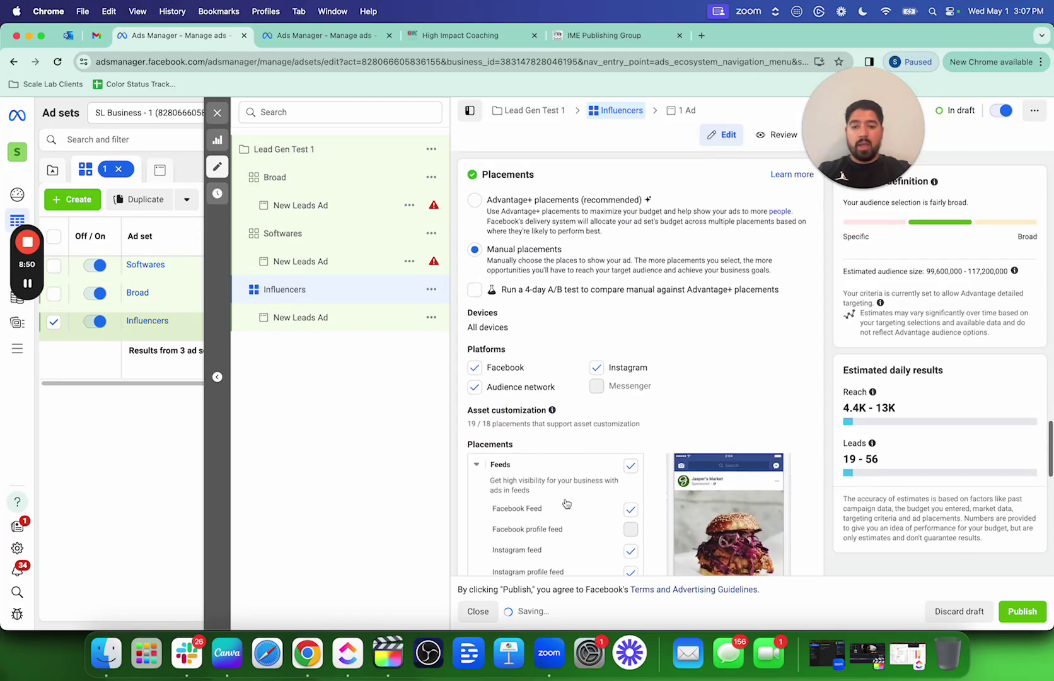
{"action": "left_click", "coordinate": [474, 387]}
Deselect all Search results placements and all In-stream ads for videos and reels placements in the Influencers ad set
{"action": "scroll", "coordinate": [729, 355], "scroll_direction": "down", "scroll_amount": 10}
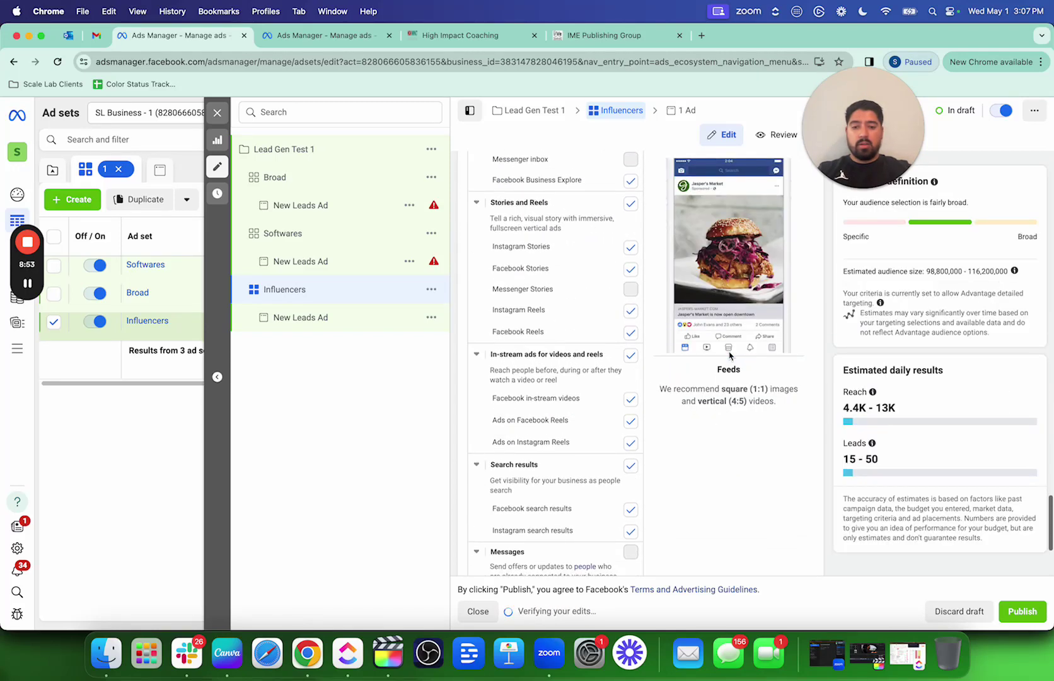
{"action": "scroll", "coordinate": [694, 378], "scroll_direction": "down", "scroll_amount": 2}
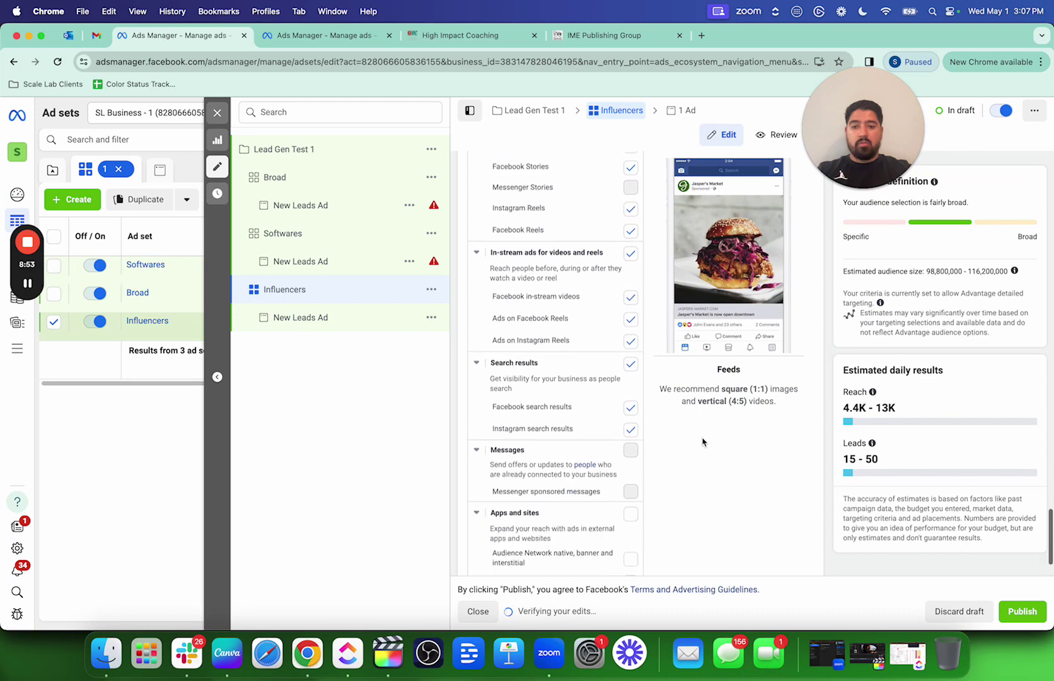
{"action": "left_click", "coordinate": [629, 362]}
{"action": "scroll", "coordinate": [567, 315], "scroll_direction": "up", "scroll_amount": 1}
{"action": "left_click", "coordinate": [630, 272]}
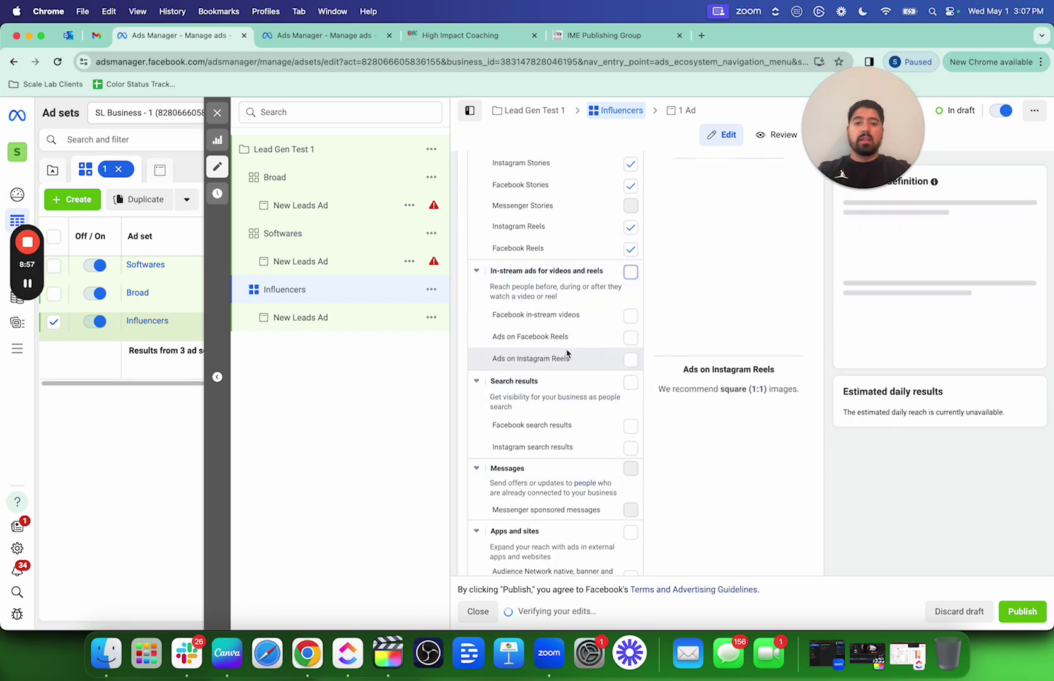
{"action": "scroll", "coordinate": [567, 354], "scroll_direction": "up", "scroll_amount": 4}
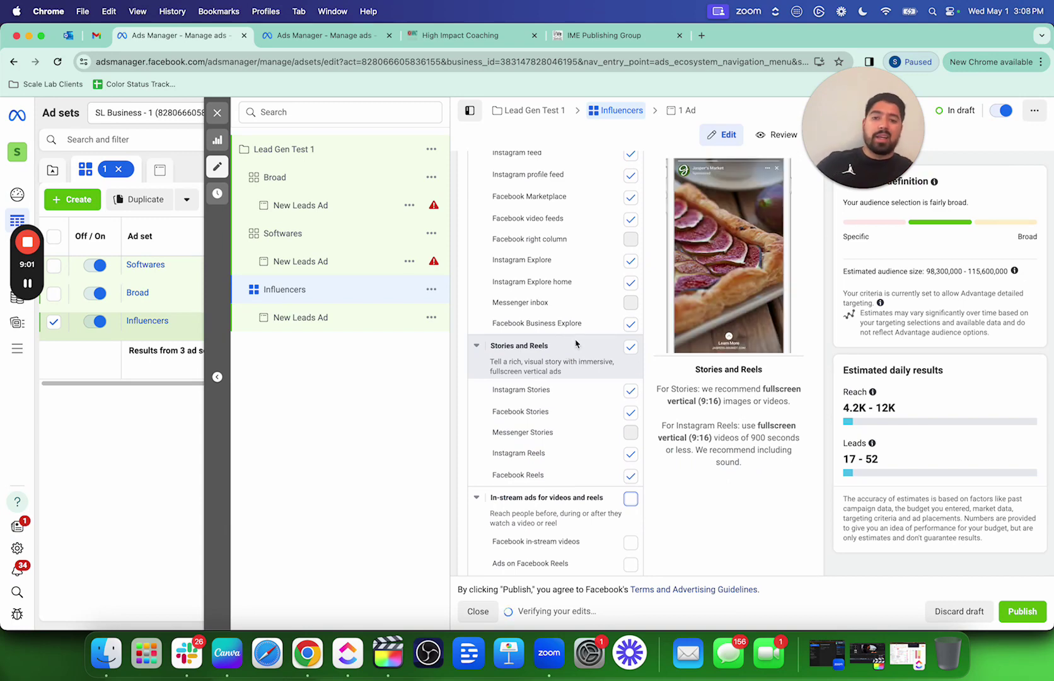
Deselect the Facebook video feeds placement in the Influencers ad set and check the remaining placements
{"action": "left_click", "coordinate": [630, 219]}
{"action": "scroll", "coordinate": [598, 252], "scroll_direction": "up", "scroll_amount": 3}
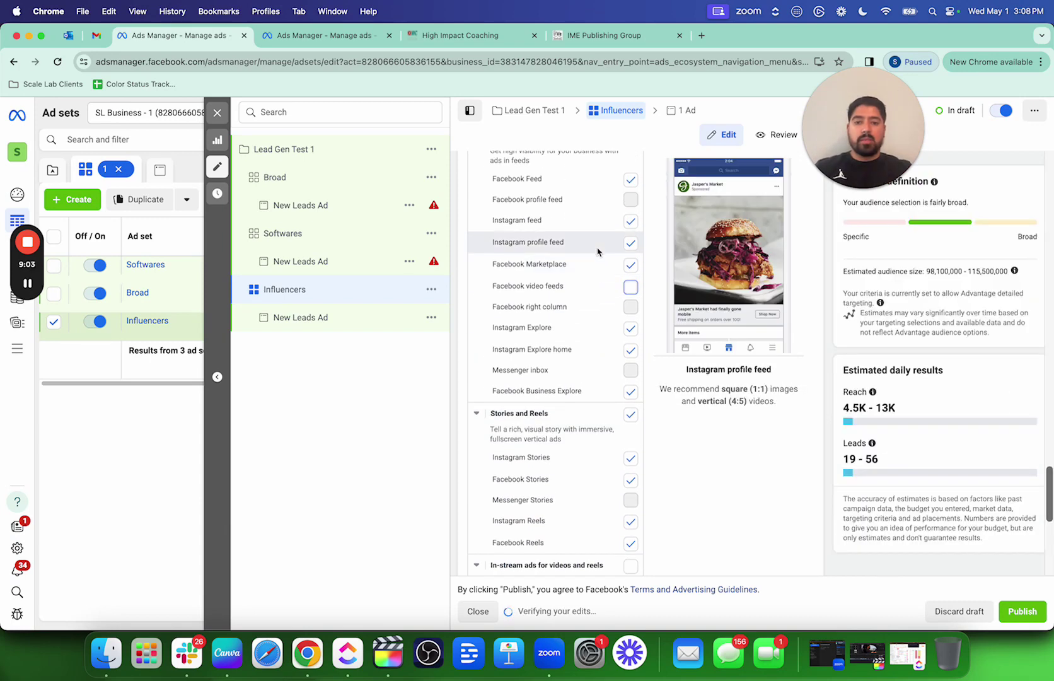
{"action": "scroll", "coordinate": [598, 252], "scroll_direction": "down", "scroll_amount": 6}
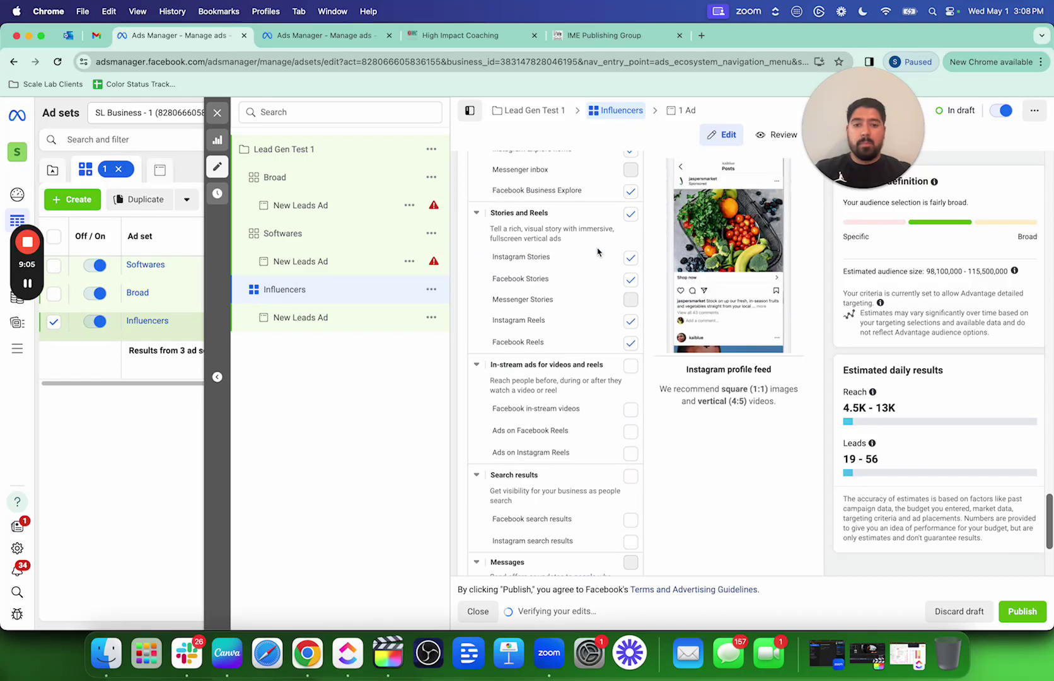
Open the New Leads Ad under the Influencers ad set and remove its existing media from the ad creative
{"action": "left_click", "coordinate": [323, 319]}
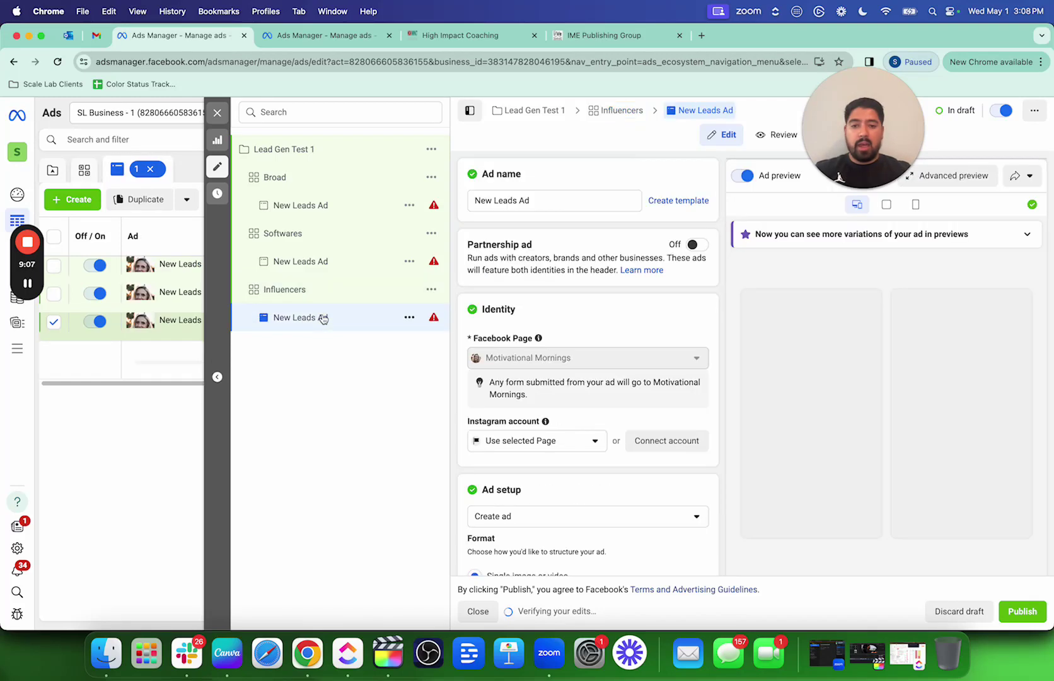
{"action": "scroll", "coordinate": [672, 348], "scroll_direction": "down", "scroll_amount": 5}
{"action": "scroll", "coordinate": [672, 347], "scroll_direction": "down", "scroll_amount": 2}
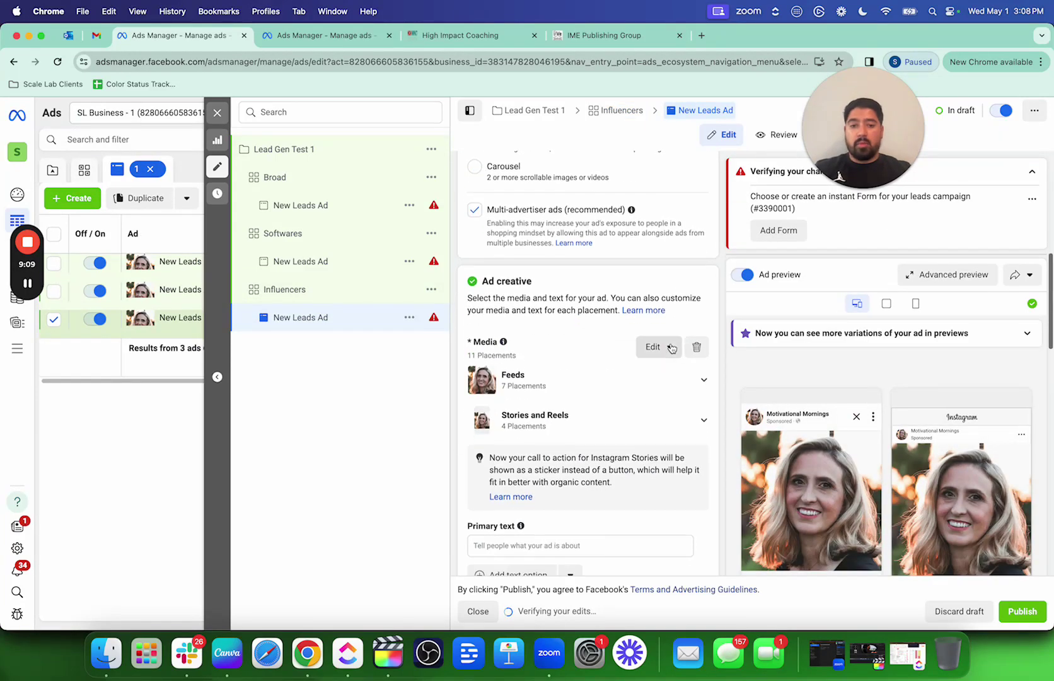
{"action": "left_click", "coordinate": [696, 346]}
{"action": "scroll", "coordinate": [624, 343], "scroll_direction": "up", "scroll_amount": 4}
{"action": "scroll", "coordinate": [621, 343], "scroll_direction": "up", "scroll_amount": 2}
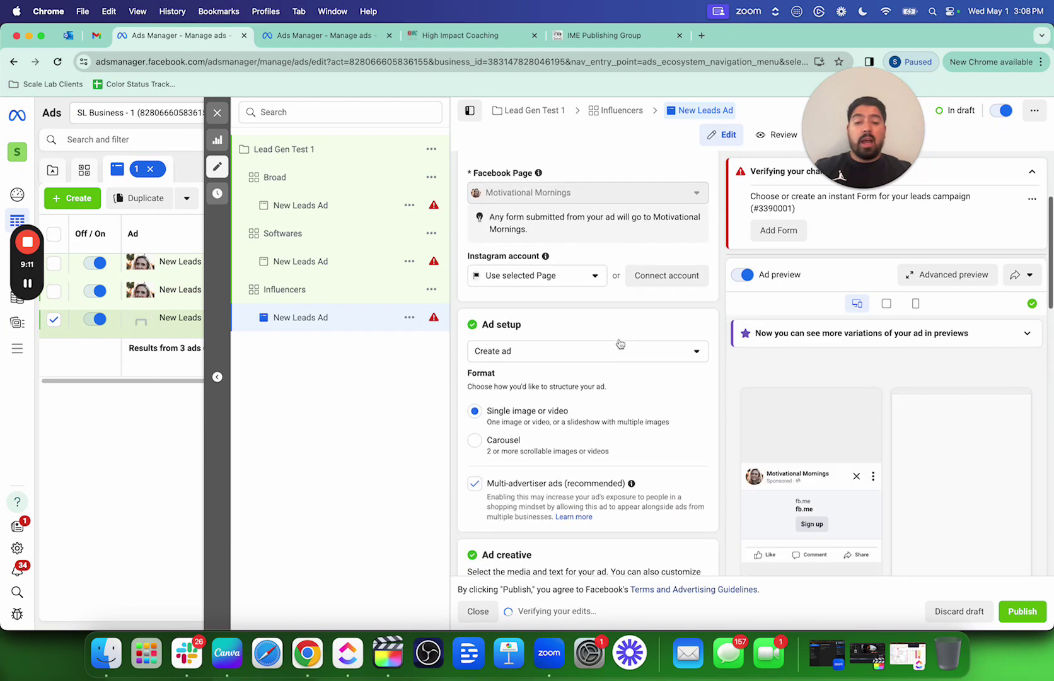
{"action": "scroll", "coordinate": [528, 435], "scroll_direction": "down", "scroll_amount": 1}
{"action": "scroll", "coordinate": [528, 434], "scroll_direction": "down", "scroll_amount": 5}
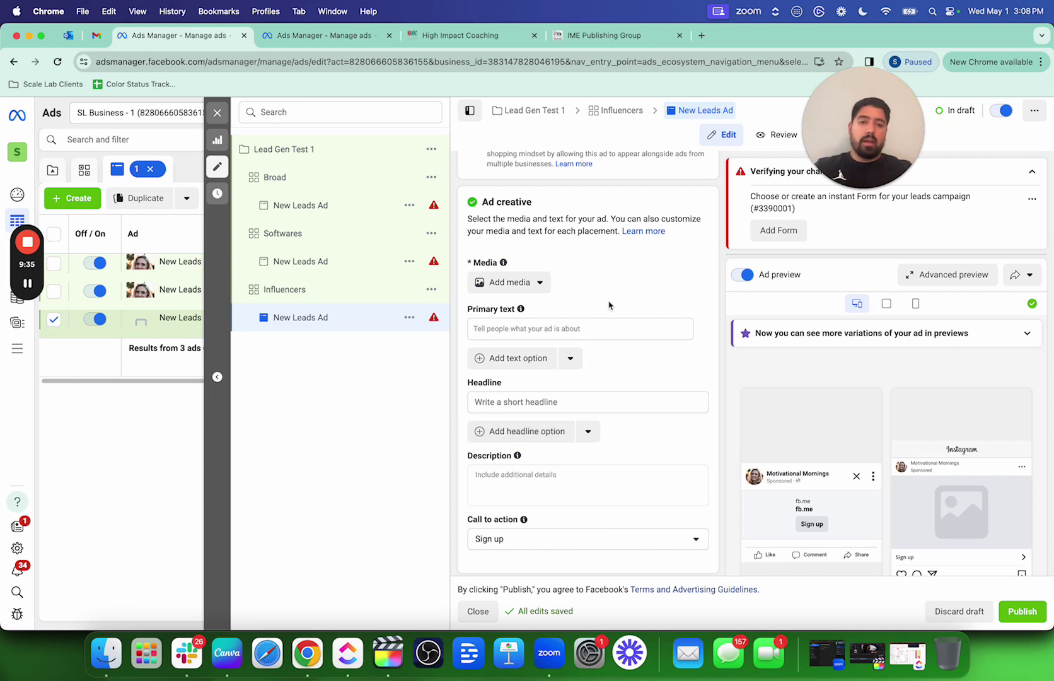
{"action": "left_click", "coordinate": [550, 331]}
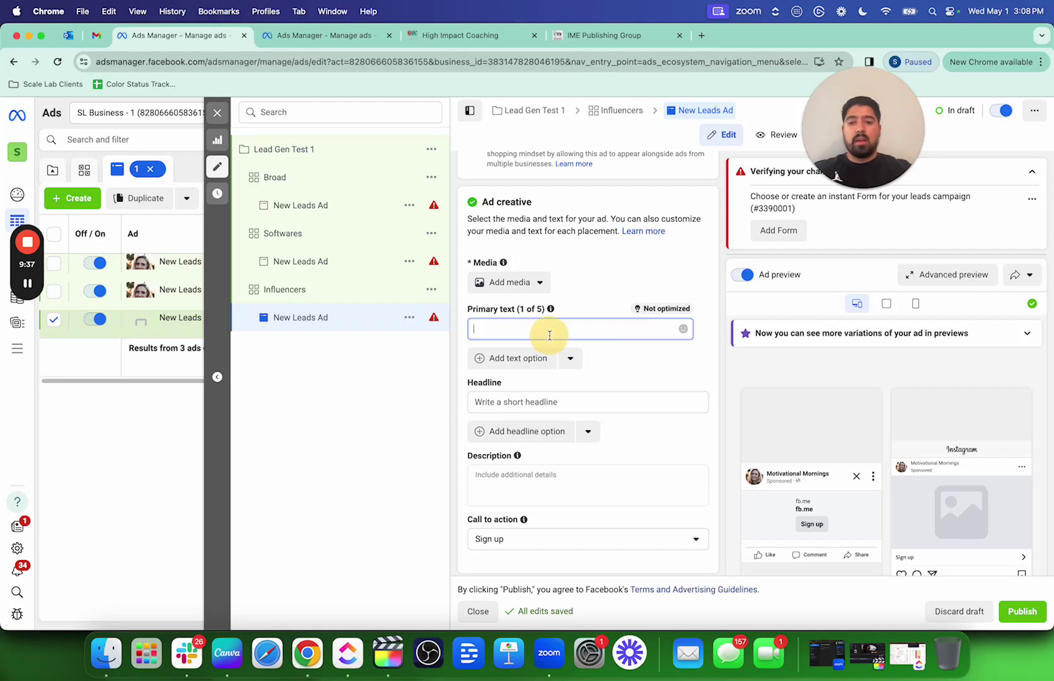
{"action": "left_click", "coordinate": [598, 307]}
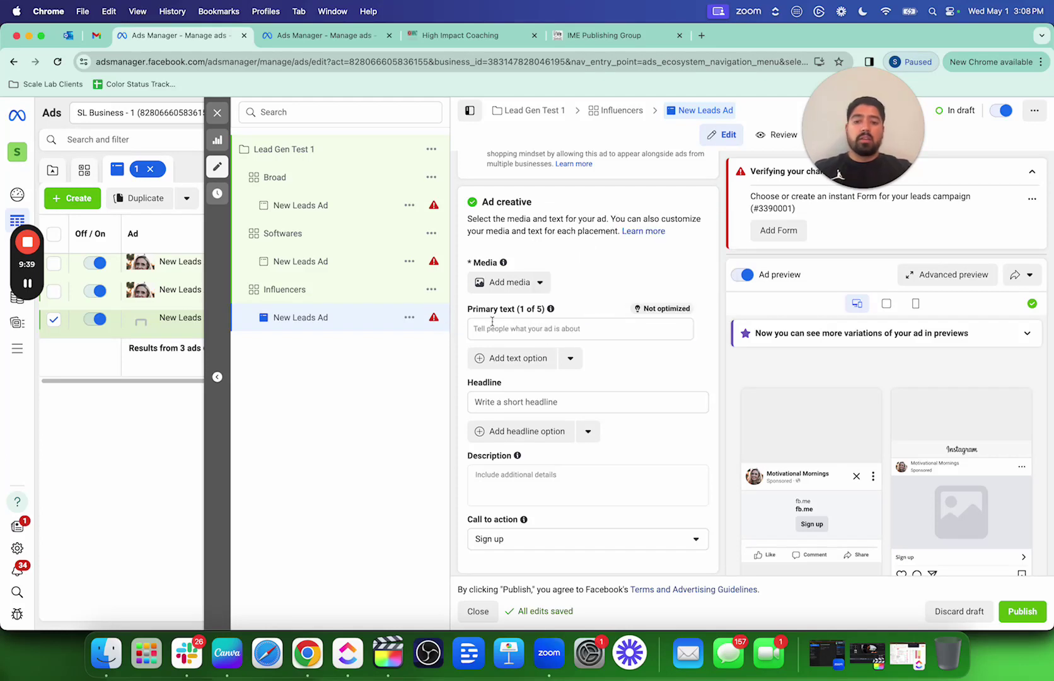
{"action": "left_click", "coordinate": [527, 325]}
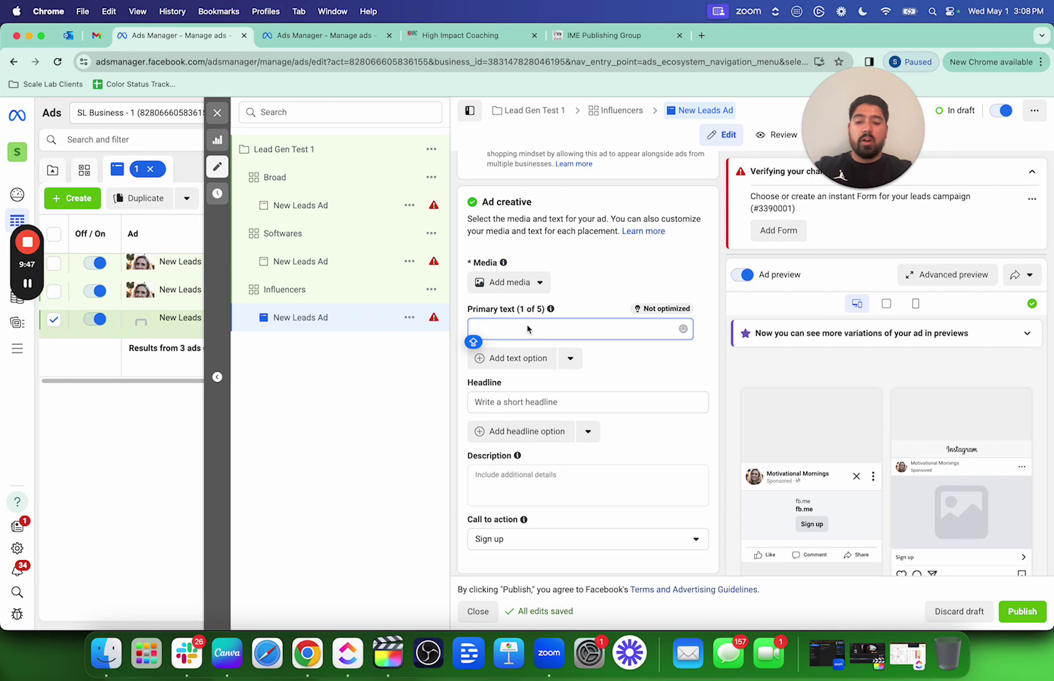
{"action": "type", "text": "Calling all business owners"}
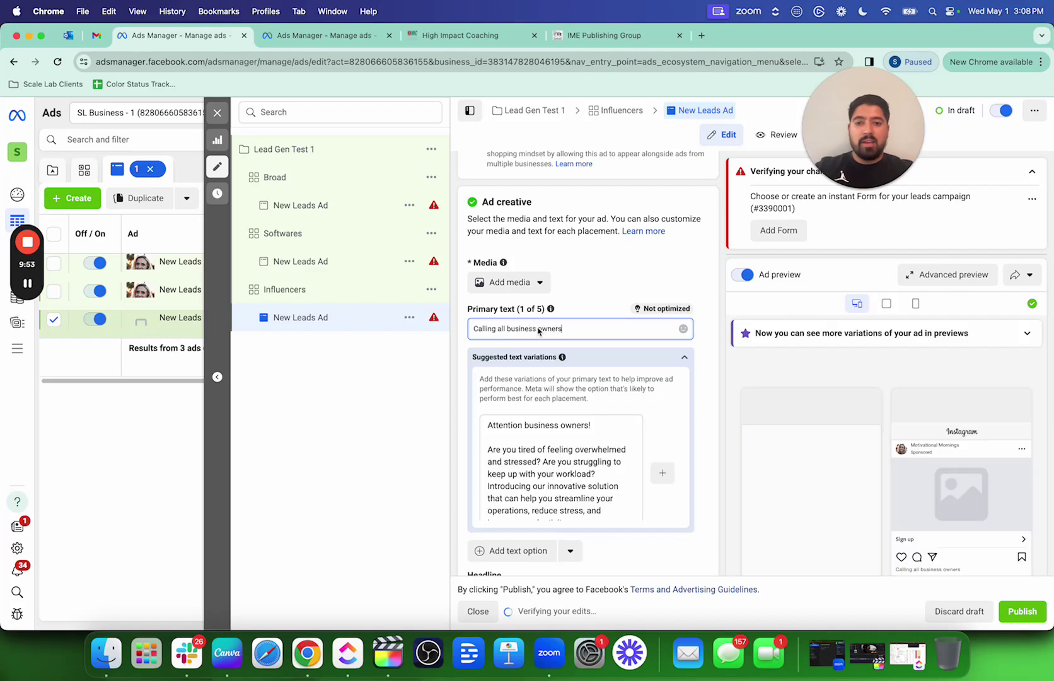
{"action": "key", "text": "super+a"}
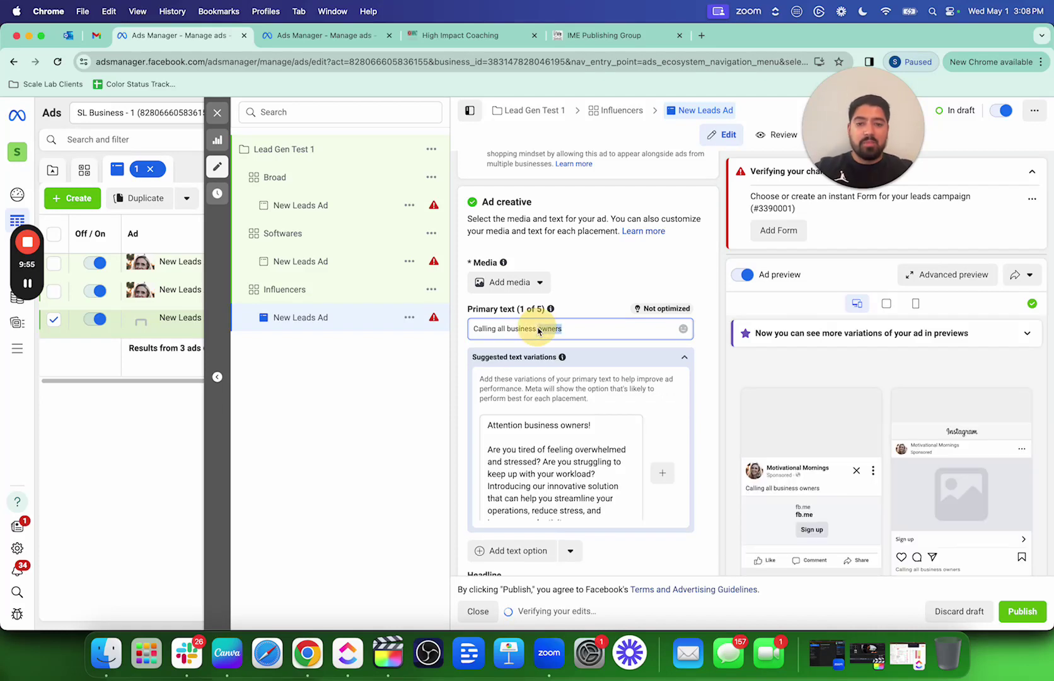
{"action": "key", "text": "BackSpace"}
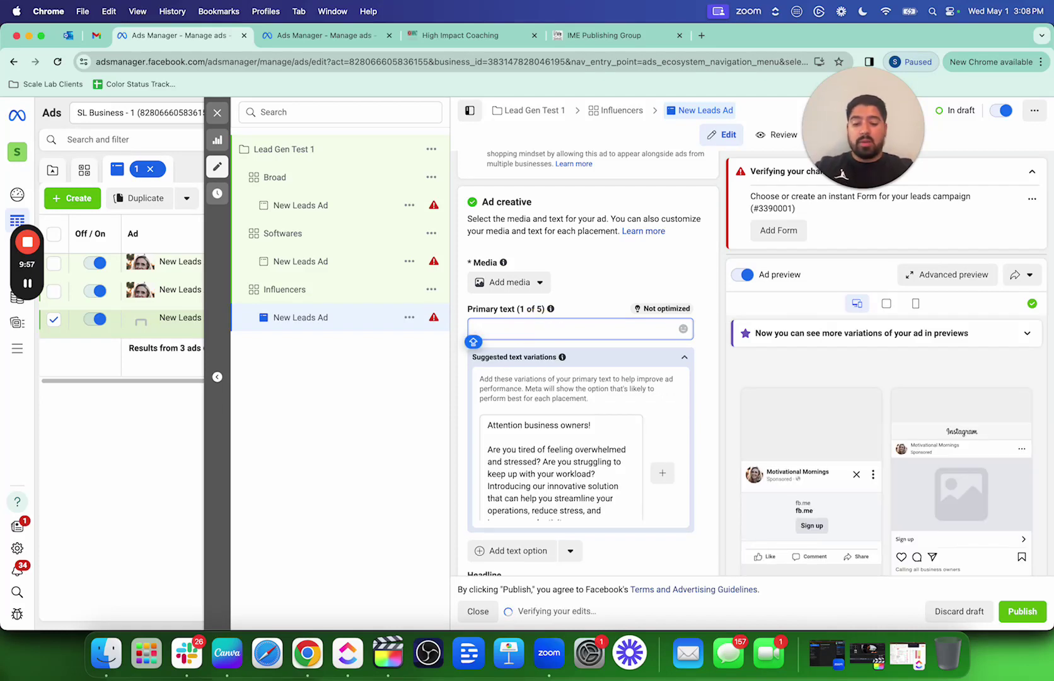
Begin the ad's primary text with "Business owners that have a team of 5 or more are flocking to this little known software that"
{"action": "type", "text": "Buisn"}
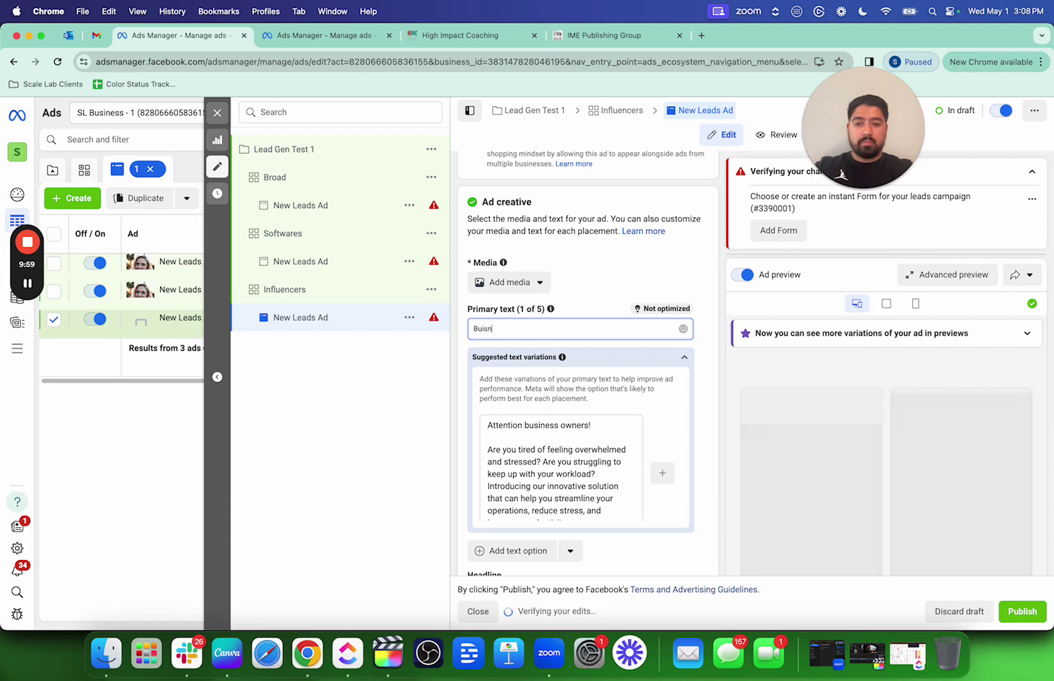
{"action": "type", "text": "isi"}
{"action": "key", "text": "BackSpace"}
{"action": "key", "text": "BackSpace"}
{"action": "key", "text": "BackSpace"}
{"action": "type", "text": "siness"}
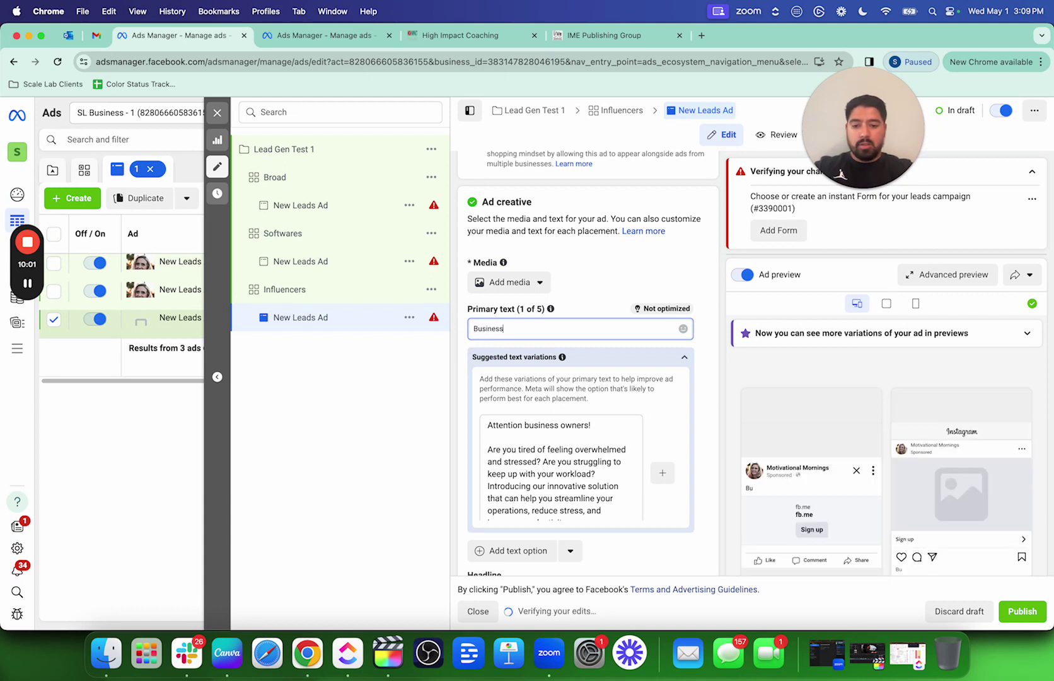
{"action": "type", "text": " owners that have a"}
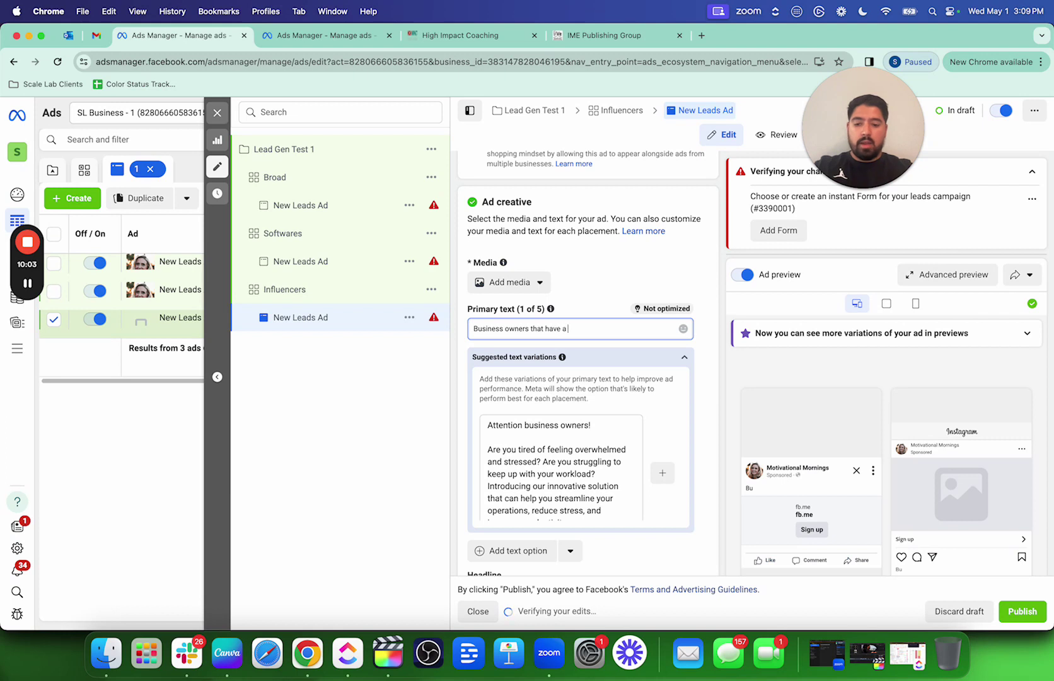
{"action": "type", "text": " team of "}
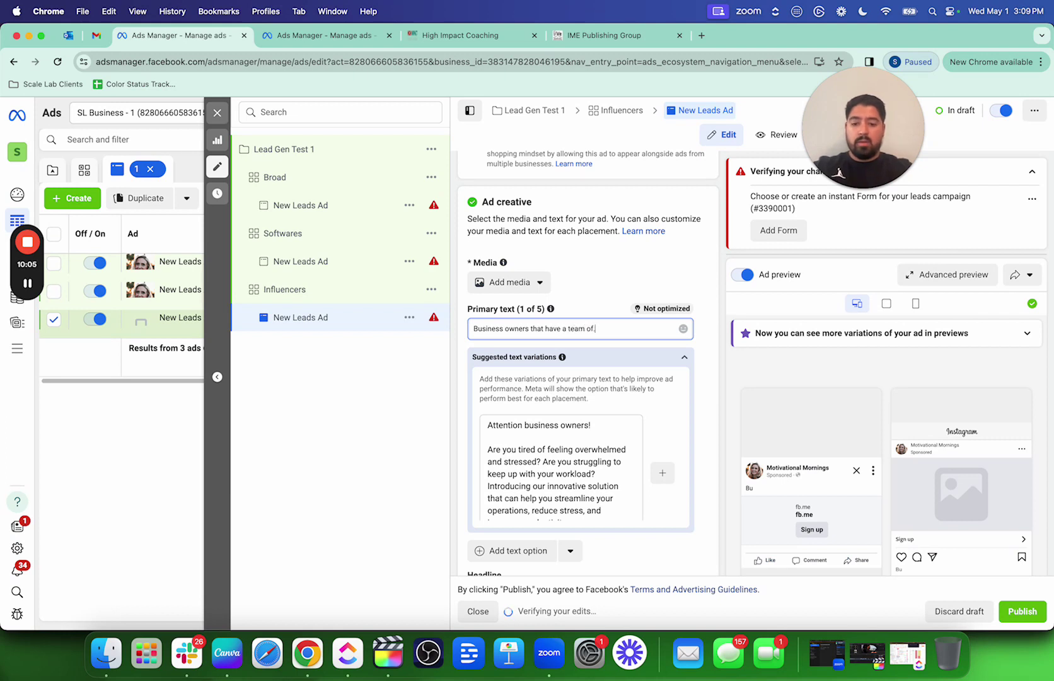
{"action": "type", "text": "5 or"}
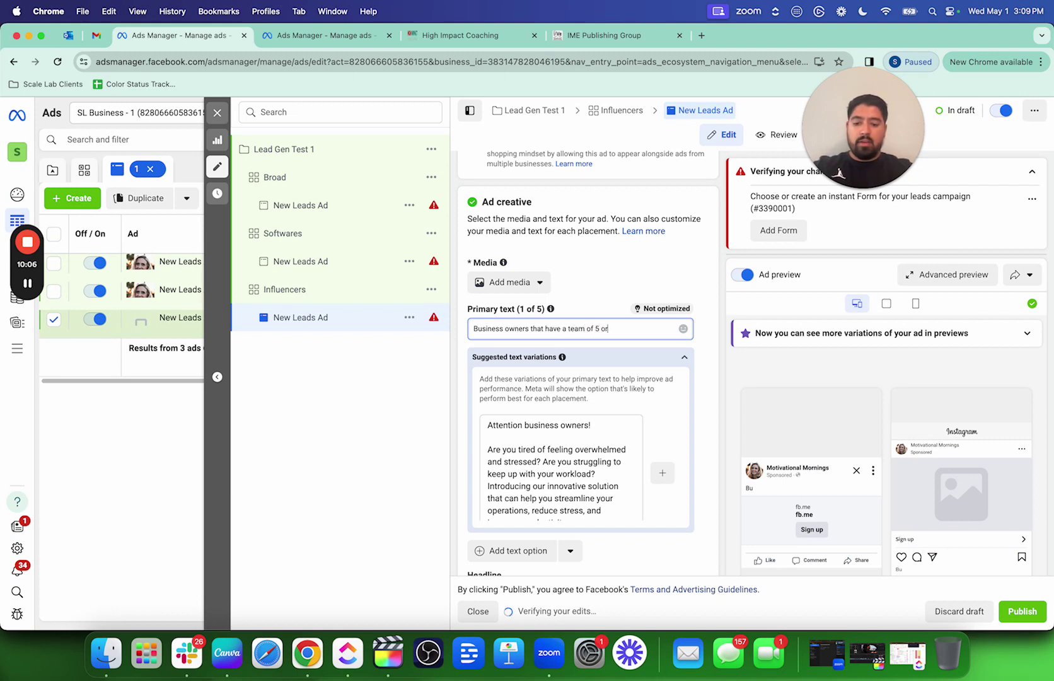
{"action": "type", "text": " more are"}
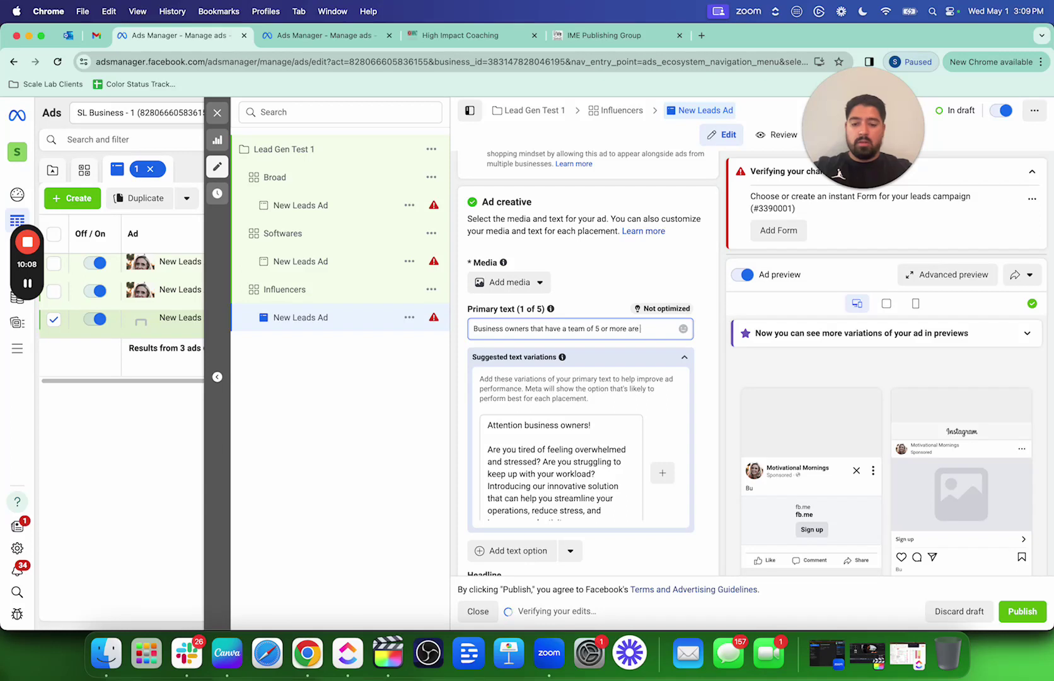
{"action": "type", "text": "to thi"}
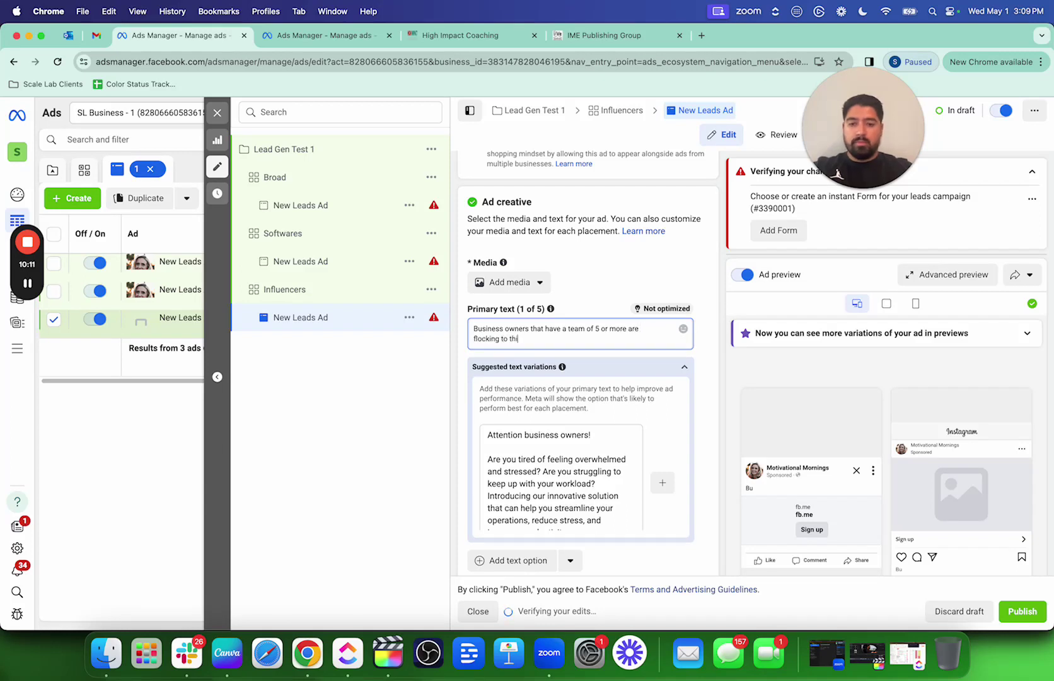
{"action": "type", "text": "s new"}
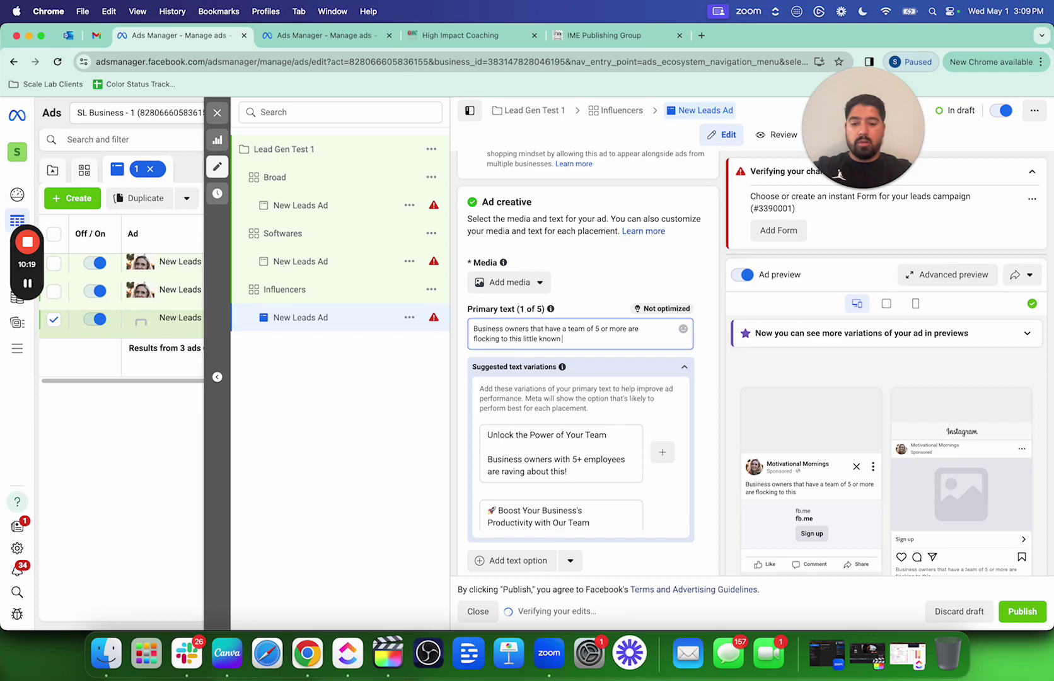
{"action": "type", "text": "ware that "}
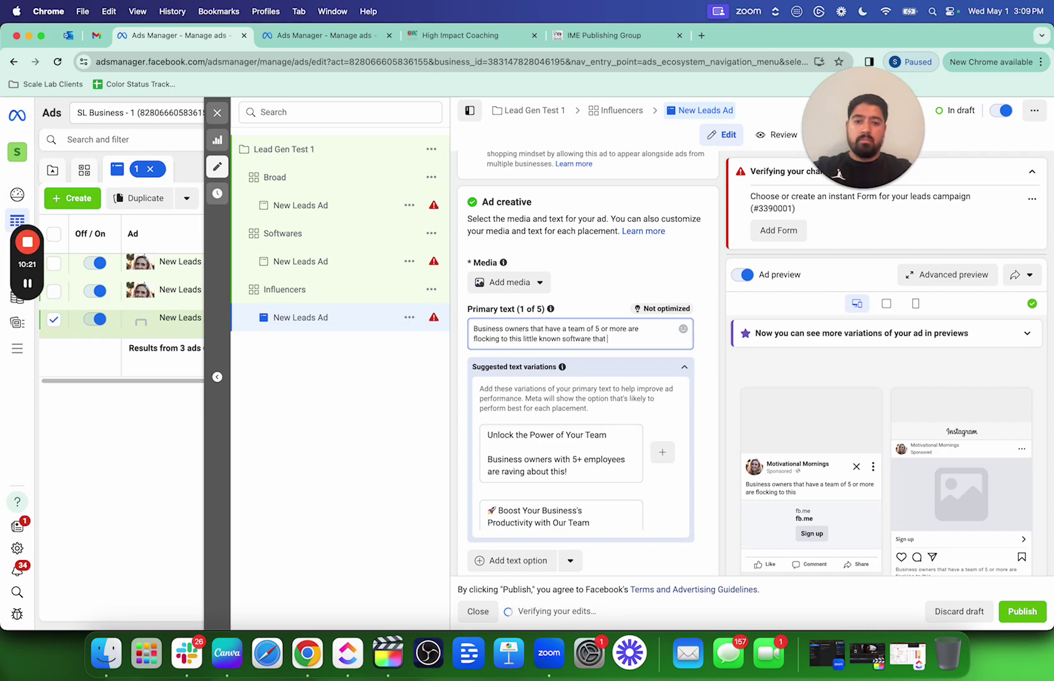
Finish the primary text with "billionaires like warren buffet, elon musk and bill gates are using to manage their teams on autopilot"
{"action": "type", "text": "billionaire"}
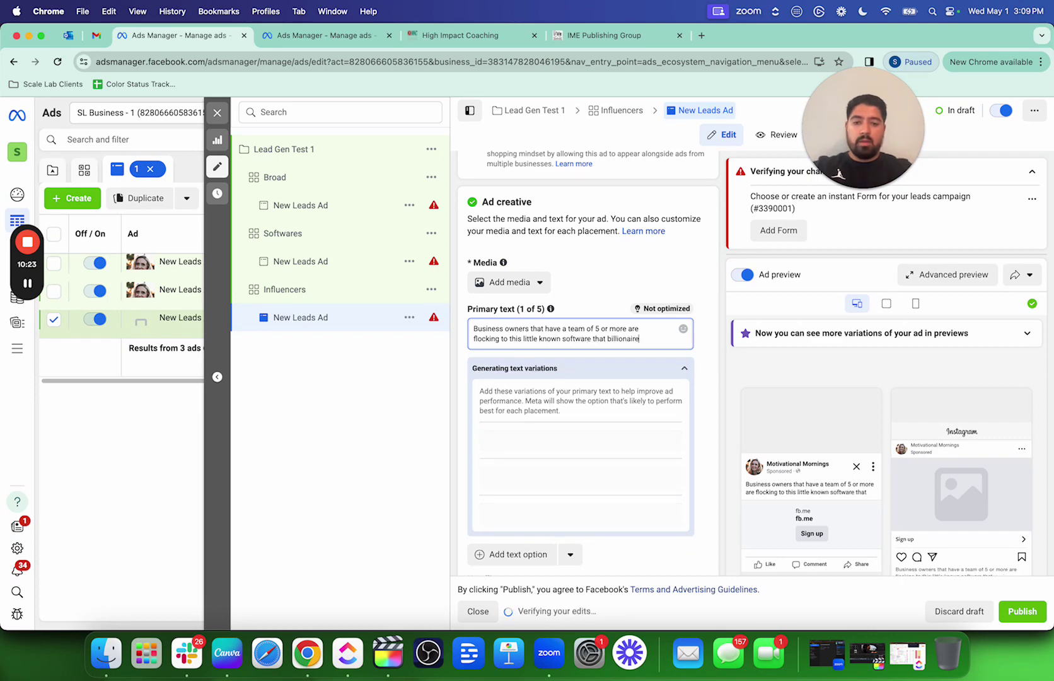
{"action": "type", "text": "s like w"}
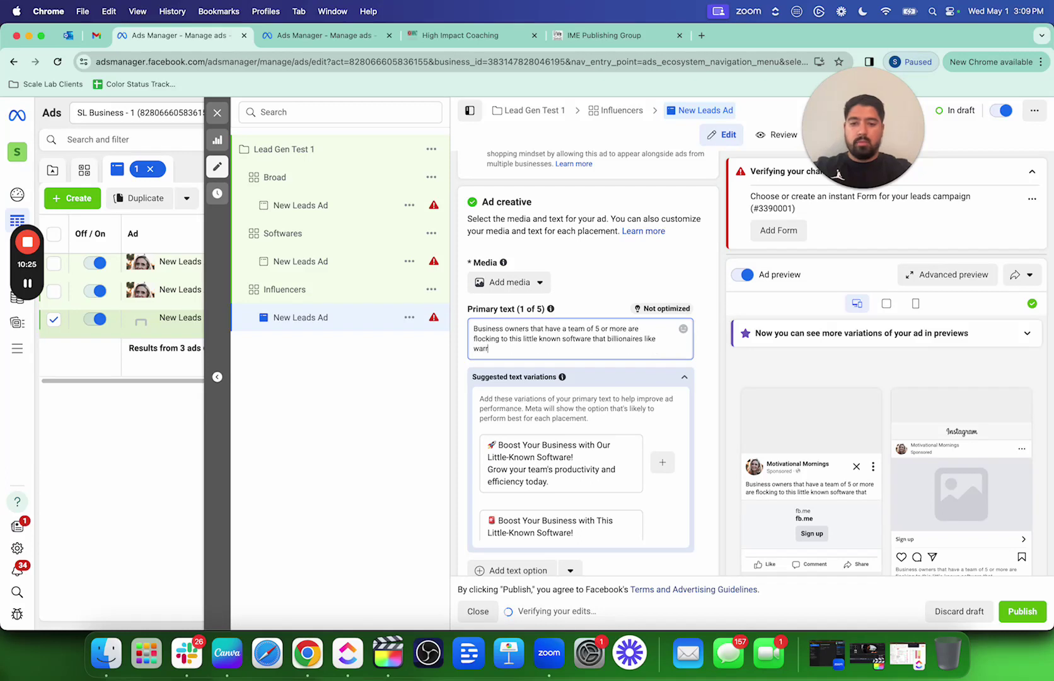
{"action": "type", "text": "arren buffet, elon"}
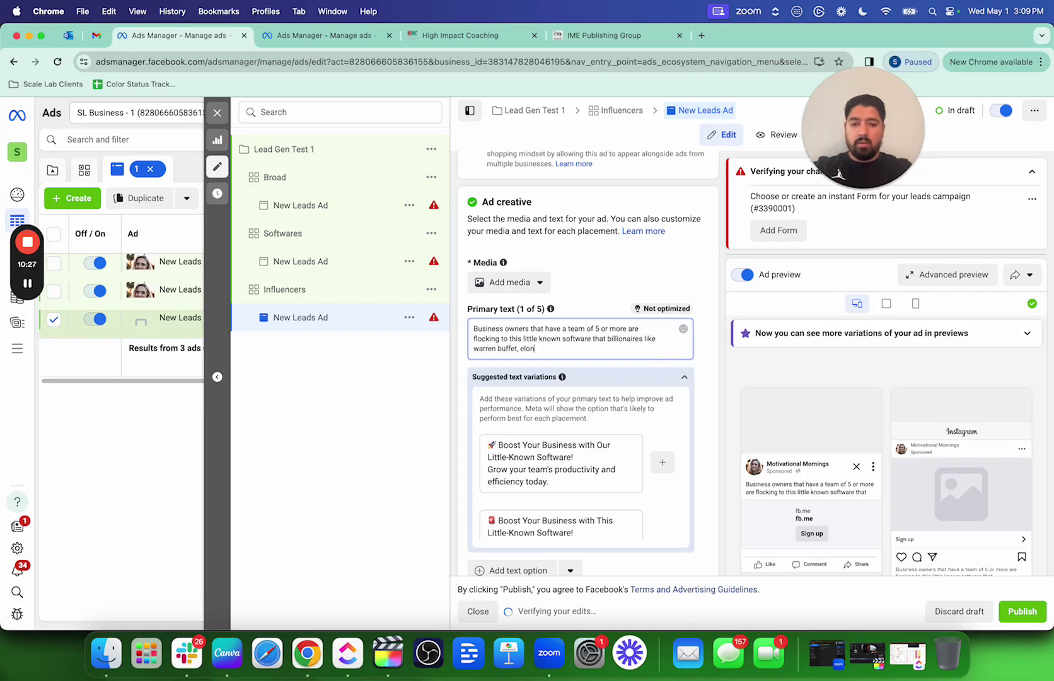
{"action": "type", "text": " musk and"}
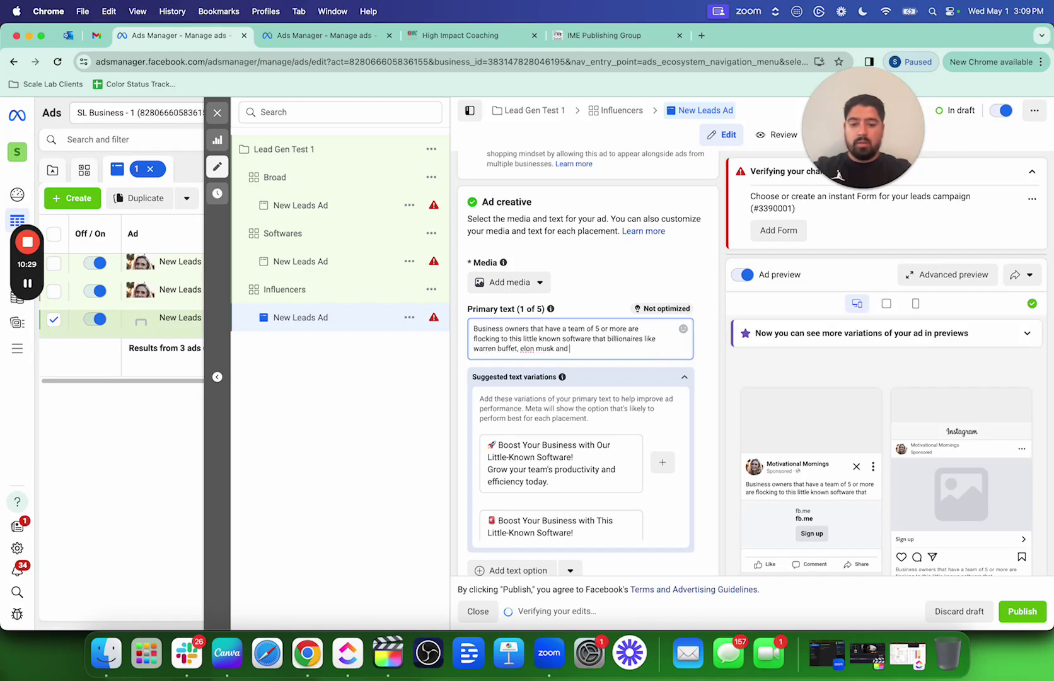
{"action": "type", "text": " bill gates are u"}
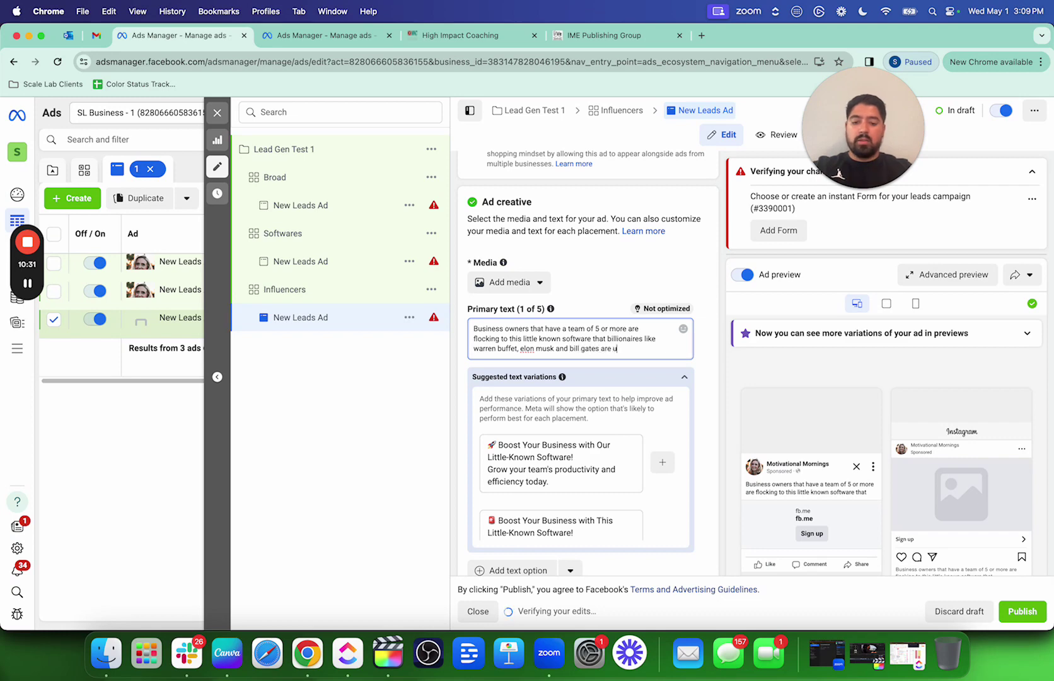
{"action": "type", "text": "sing to manage their teams on a"}
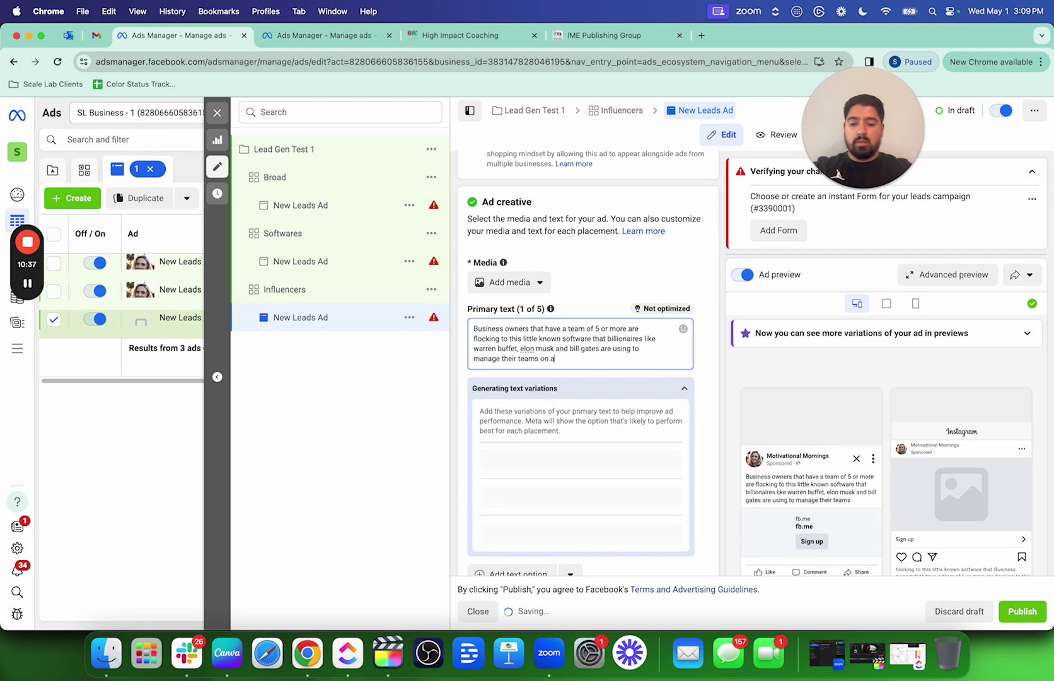
{"action": "type", "text": "utopilot"}
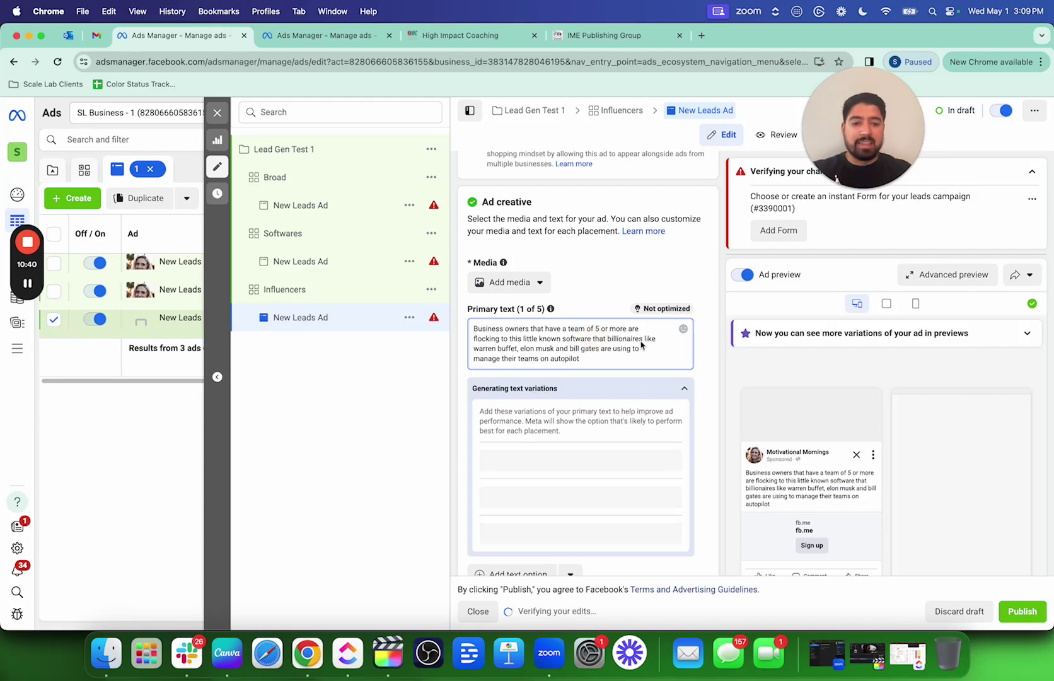
Examine how the primary text appears in the Facebook and Instagram ad previews, including where it is cut off
{"action": "scroll", "coordinate": [794, 449], "scroll_direction": "down", "scroll_amount": 2}
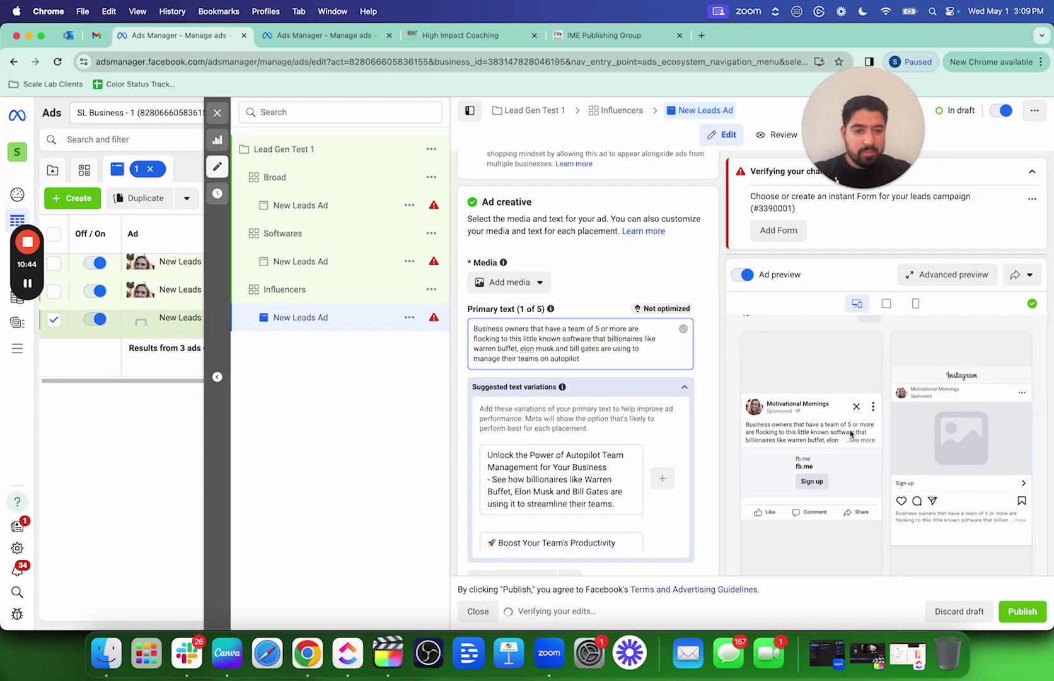
{"action": "scroll", "coordinate": [795, 410], "scroll_direction": "down", "scroll_amount": 4}
{"action": "scroll", "coordinate": [787, 350], "scroll_direction": "up", "scroll_amount": 2}
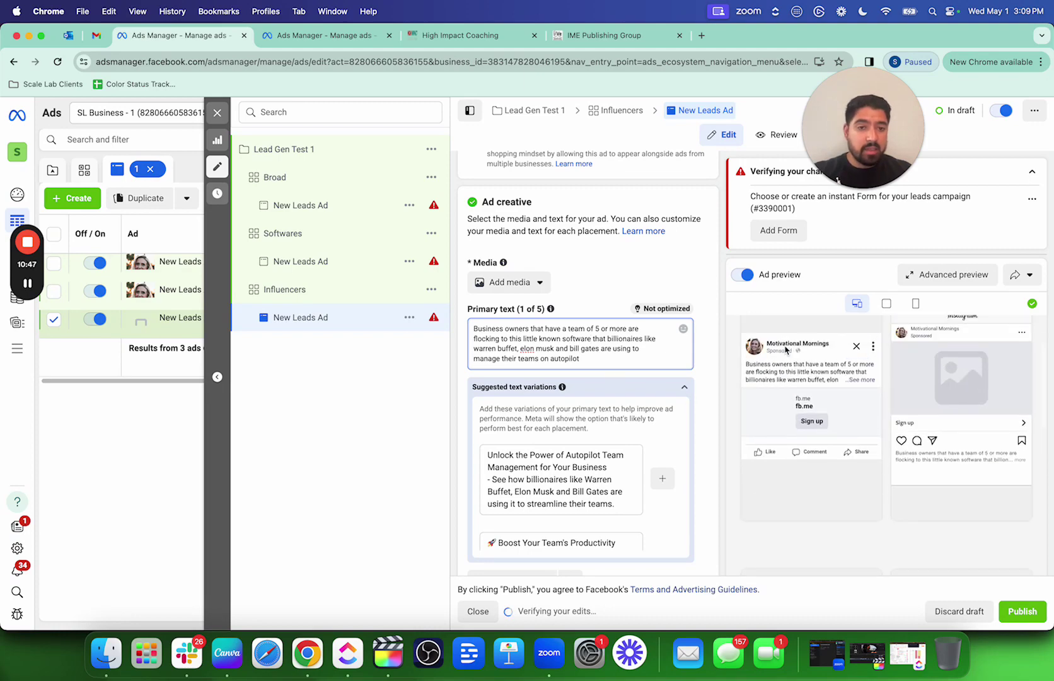
{"action": "scroll", "coordinate": [788, 351], "scroll_direction": "up", "scroll_amount": 5}
{"action": "scroll", "coordinate": [790, 355], "scroll_direction": "right", "scroll_amount": 3}
{"action": "scroll", "coordinate": [577, 409], "scroll_direction": "down", "scroll_amount": 3}
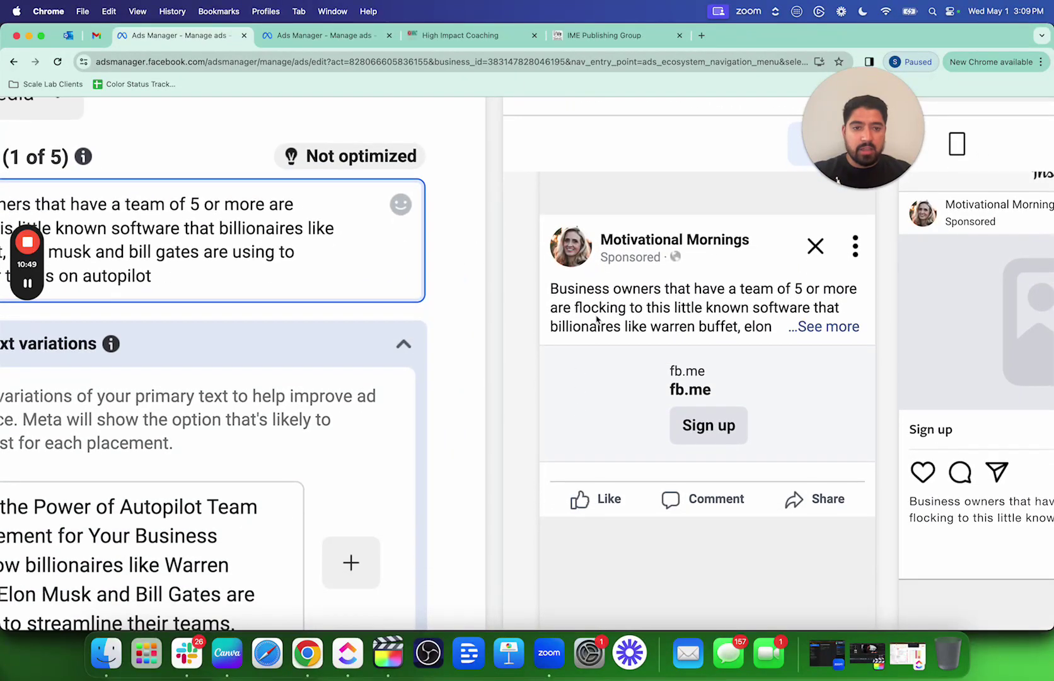
{"action": "scroll", "coordinate": [663, 238], "scroll_direction": "down", "scroll_amount": 5}
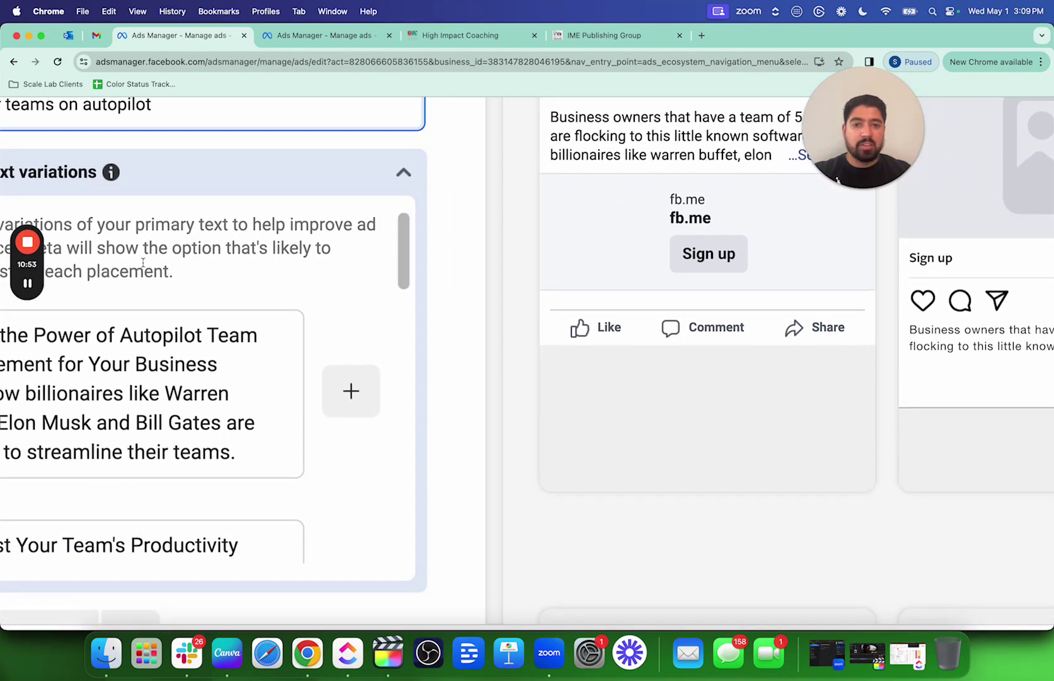
{"action": "mouse_move", "coordinate": [29, 283]}
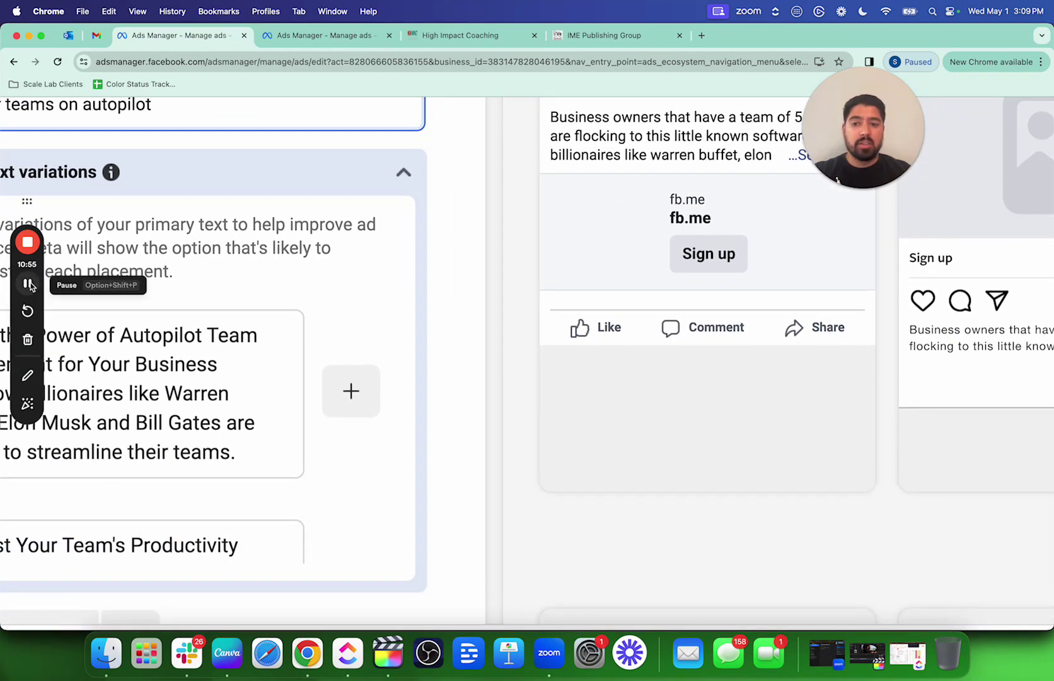
{"action": "left_click", "coordinate": [31, 284]}
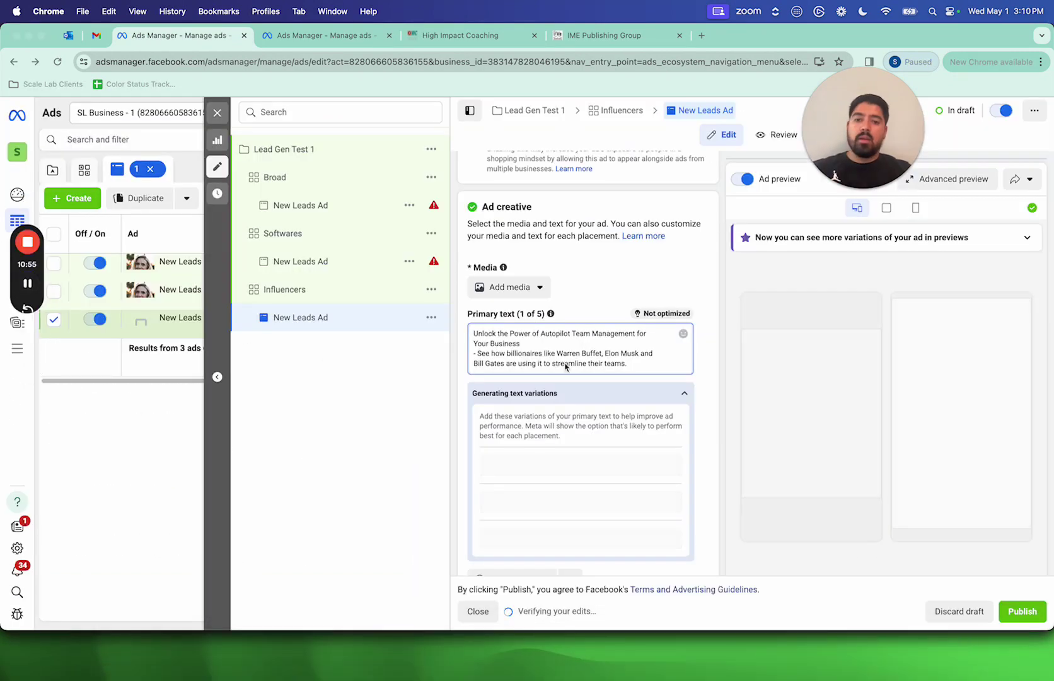
{"action": "scroll", "coordinate": [565, 365], "scroll_direction": "down", "scroll_amount": 3}
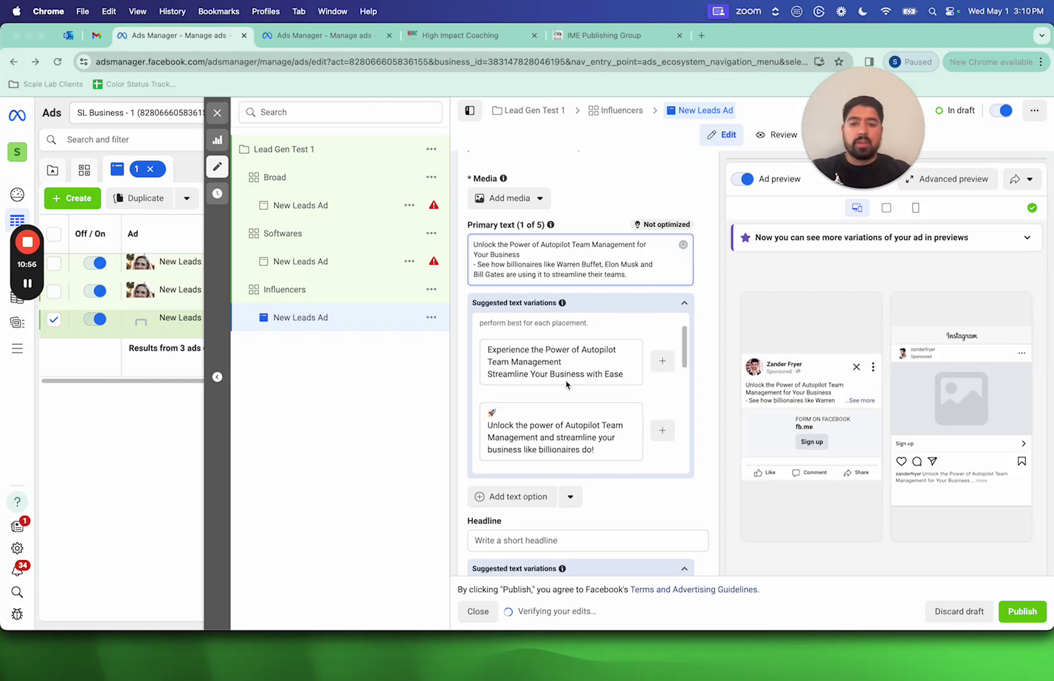
Look through the suggested primary text and headline variations, continuing to the instant form list in the ad's Destination section
{"action": "scroll", "coordinate": [566, 384], "scroll_direction": "down", "scroll_amount": 5}
{"action": "scroll", "coordinate": [566, 384], "scroll_direction": "down", "scroll_amount": 1}
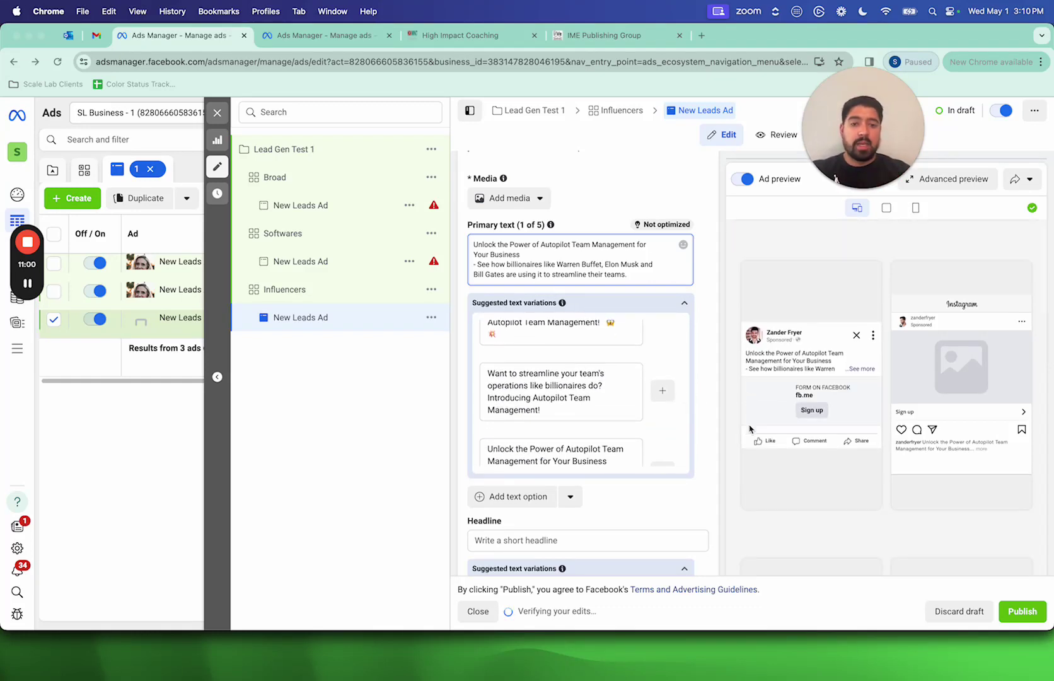
{"action": "scroll", "coordinate": [568, 409], "scroll_direction": "down", "scroll_amount": 2}
{"action": "scroll", "coordinate": [710, 340], "scroll_direction": "down", "scroll_amount": 10}
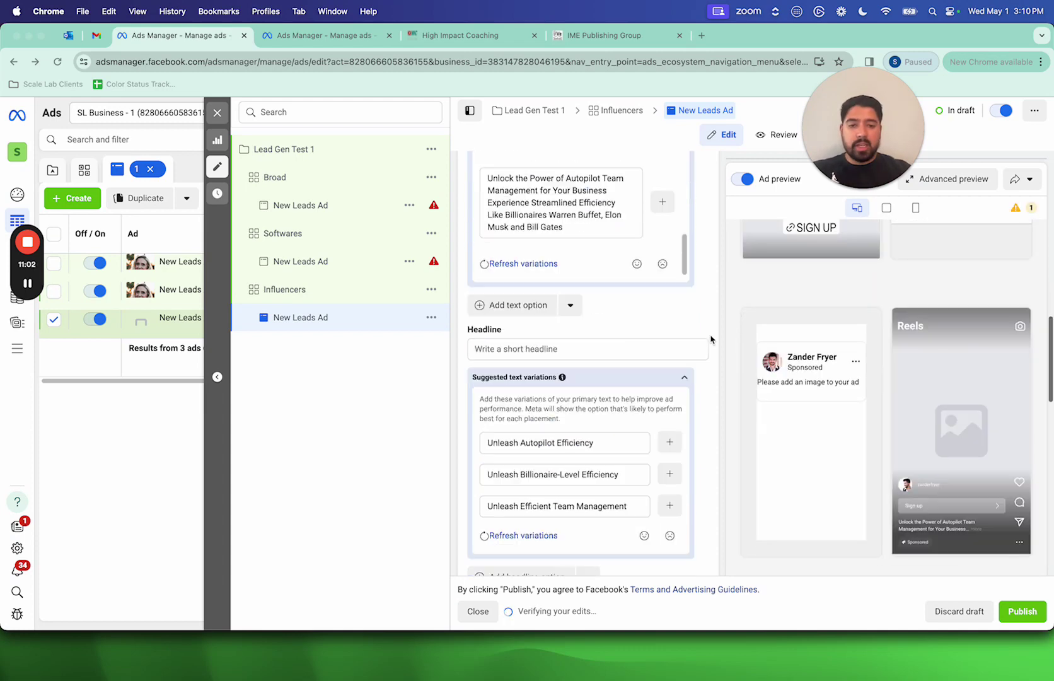
{"action": "scroll", "coordinate": [710, 340], "scroll_direction": "down", "scroll_amount": 8}
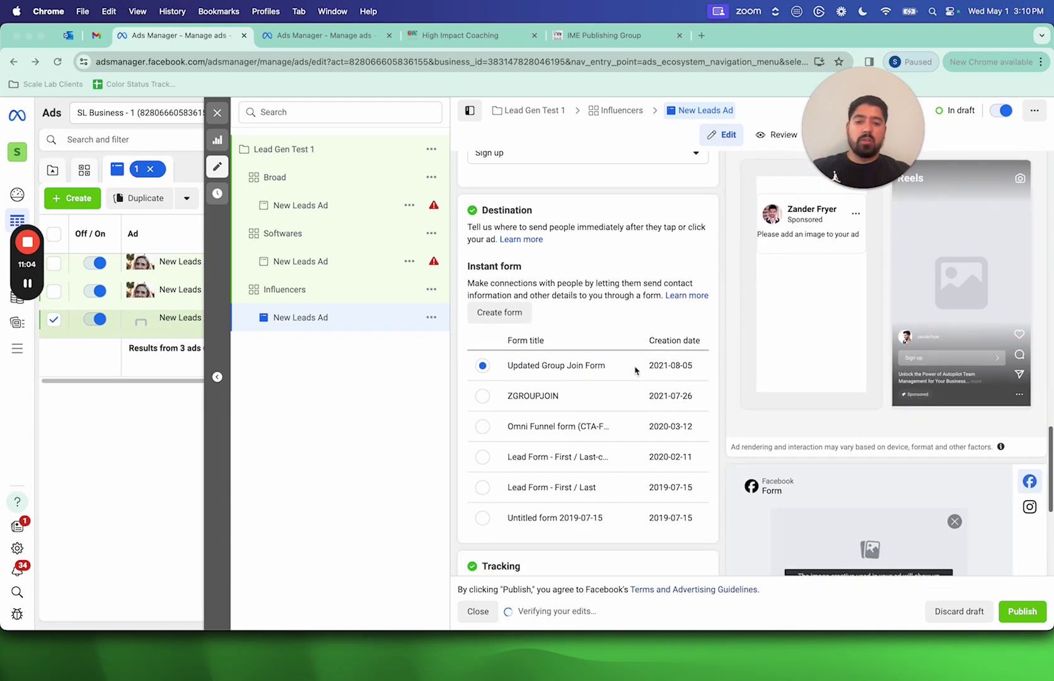
{"action": "left_click", "coordinate": [628, 367]}
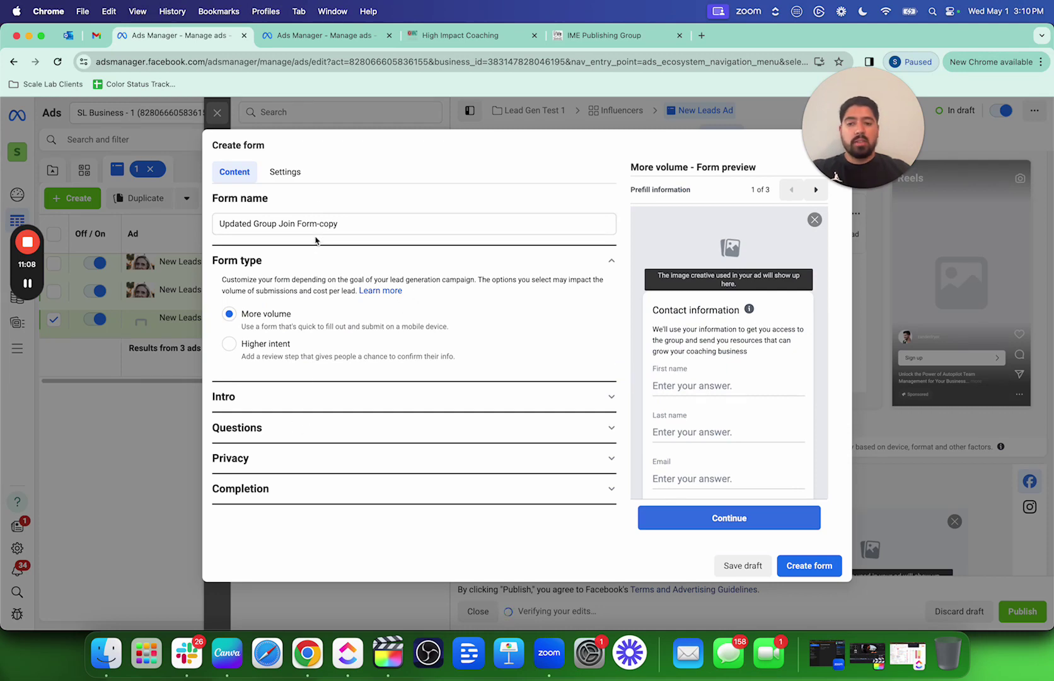
{"action": "left_click", "coordinate": [249, 403]}
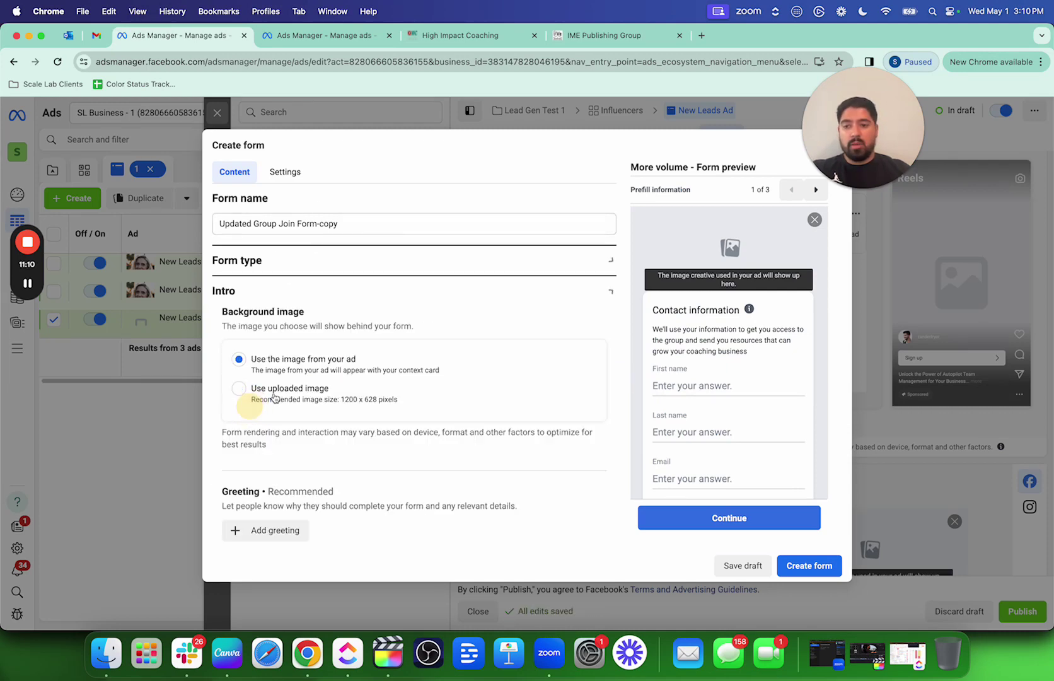
{"action": "scroll", "coordinate": [370, 355], "scroll_direction": "down", "scroll_amount": 3}
{"action": "scroll", "coordinate": [322, 392], "scroll_direction": "up", "scroll_amount": 3}
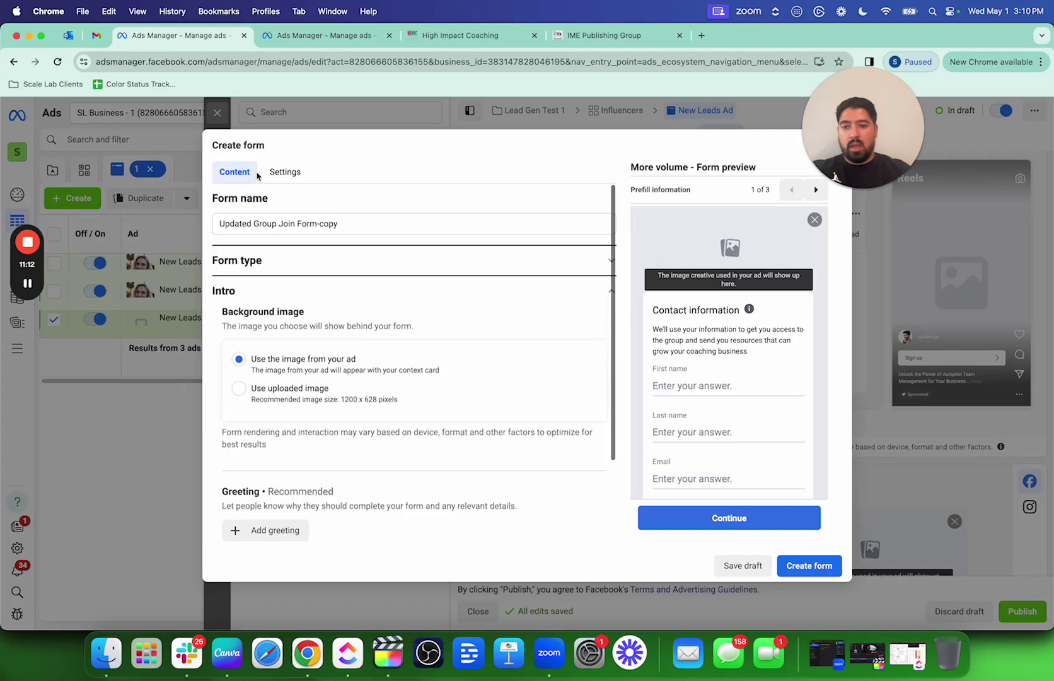
{"action": "left_click_drag", "start_coordinate": [831, 159], "coordinate": [947, 149]}
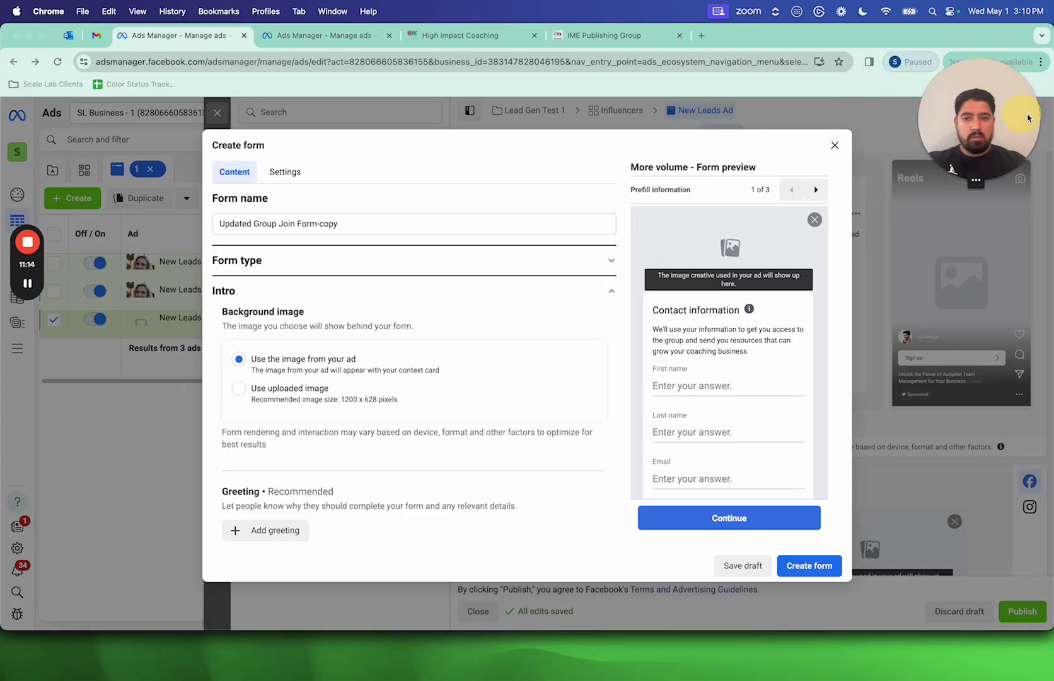
{"action": "double_click", "coordinate": [373, 268]}
{"action": "left_click", "coordinate": [372, 268]}
{"action": "left_click", "coordinate": [266, 343]}
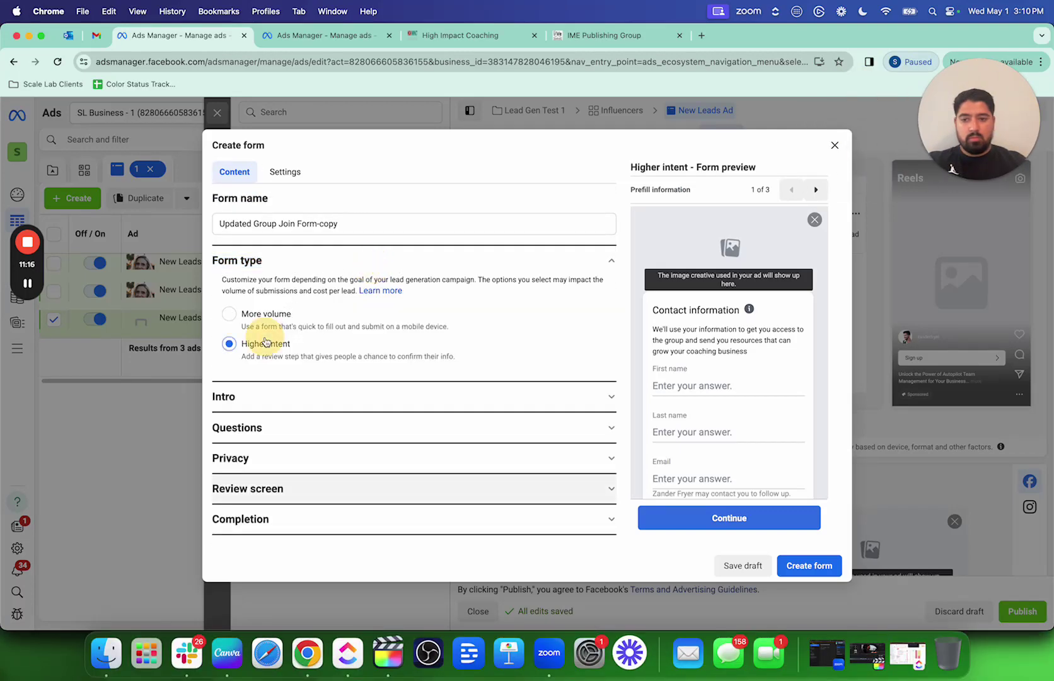
{"action": "left_click", "coordinate": [835, 145]}
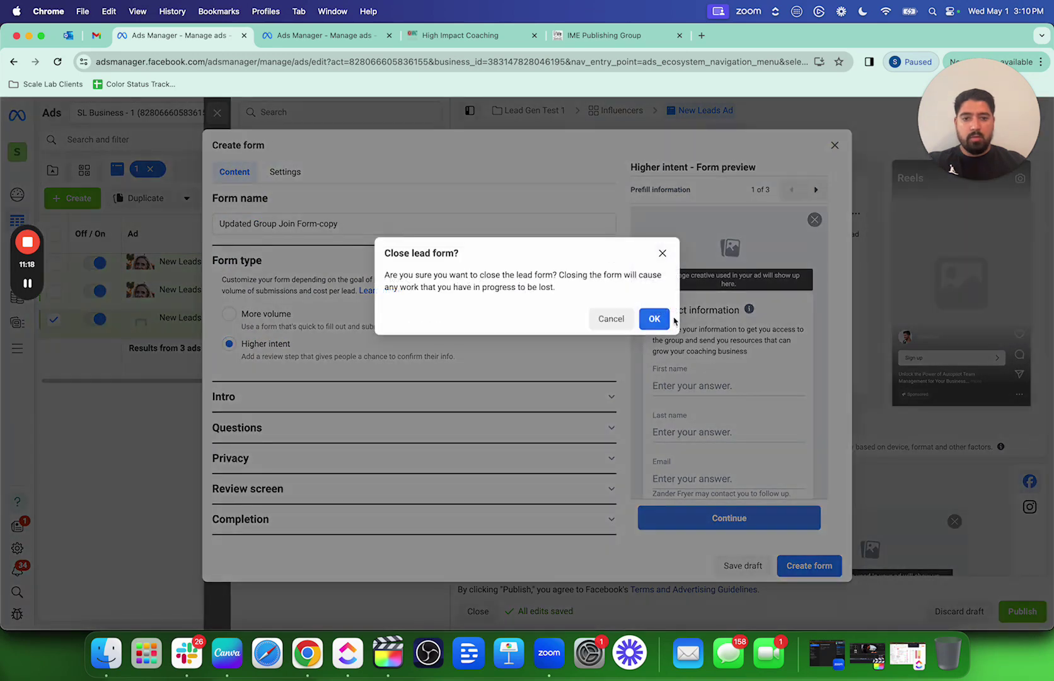
{"action": "left_click", "coordinate": [666, 319]}
Start a new instant form of the More volume type and open the greeting settings in its intro
{"action": "left_click", "coordinate": [483, 313]}
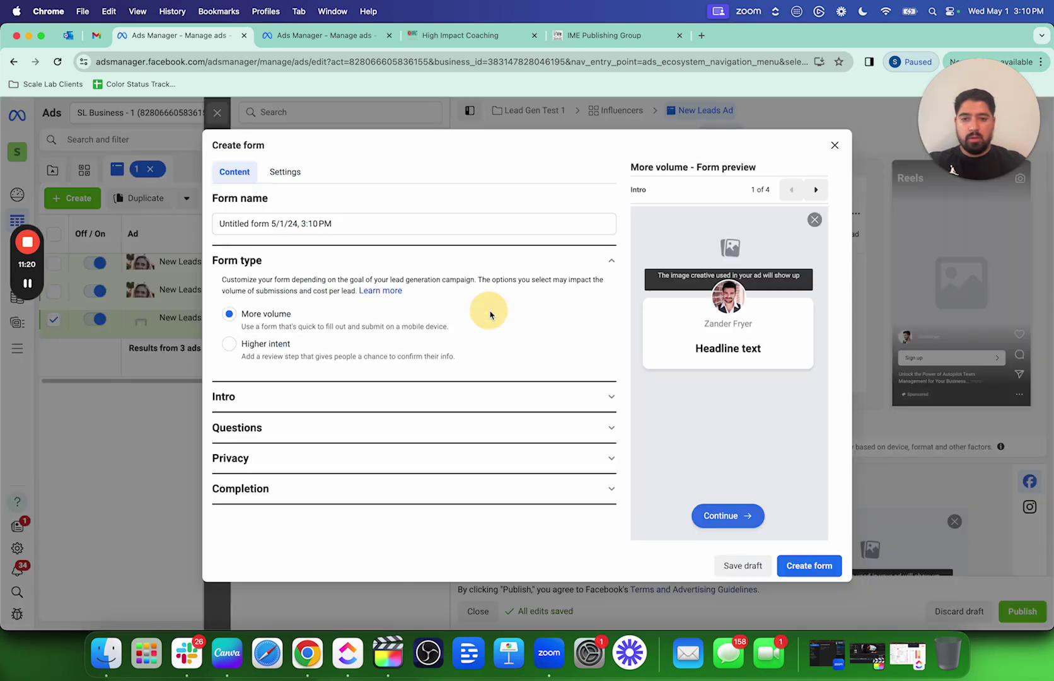
{"action": "left_click", "coordinate": [312, 398]}
{"action": "scroll", "coordinate": [400, 333], "scroll_direction": "down", "scroll_amount": 5}
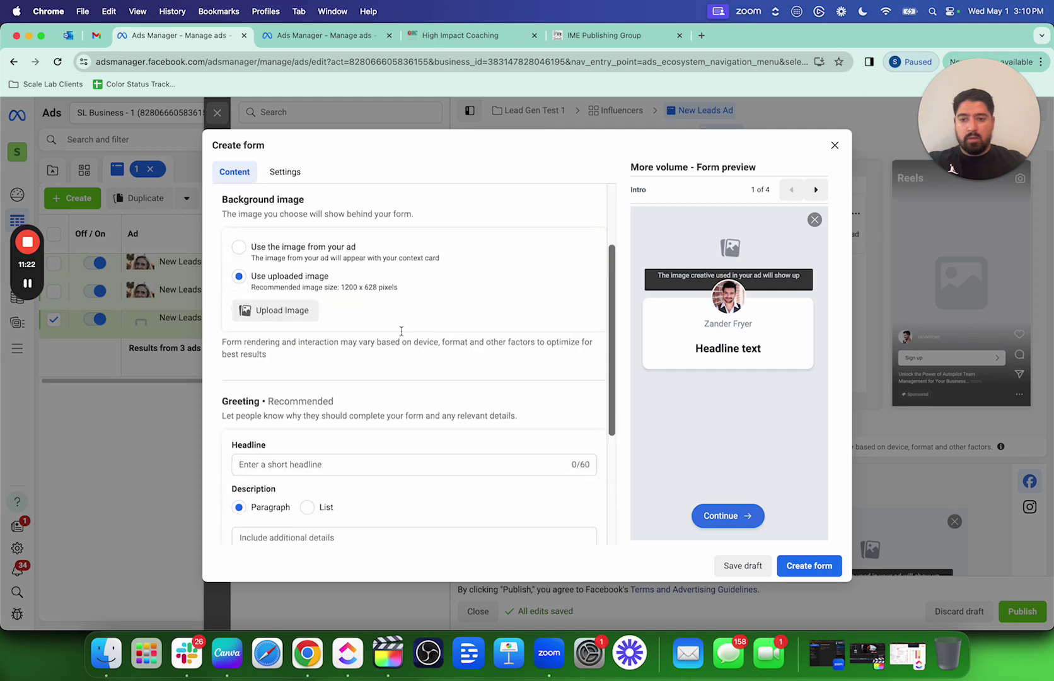
{"action": "scroll", "coordinate": [378, 315], "scroll_direction": "up", "scroll_amount": 10}
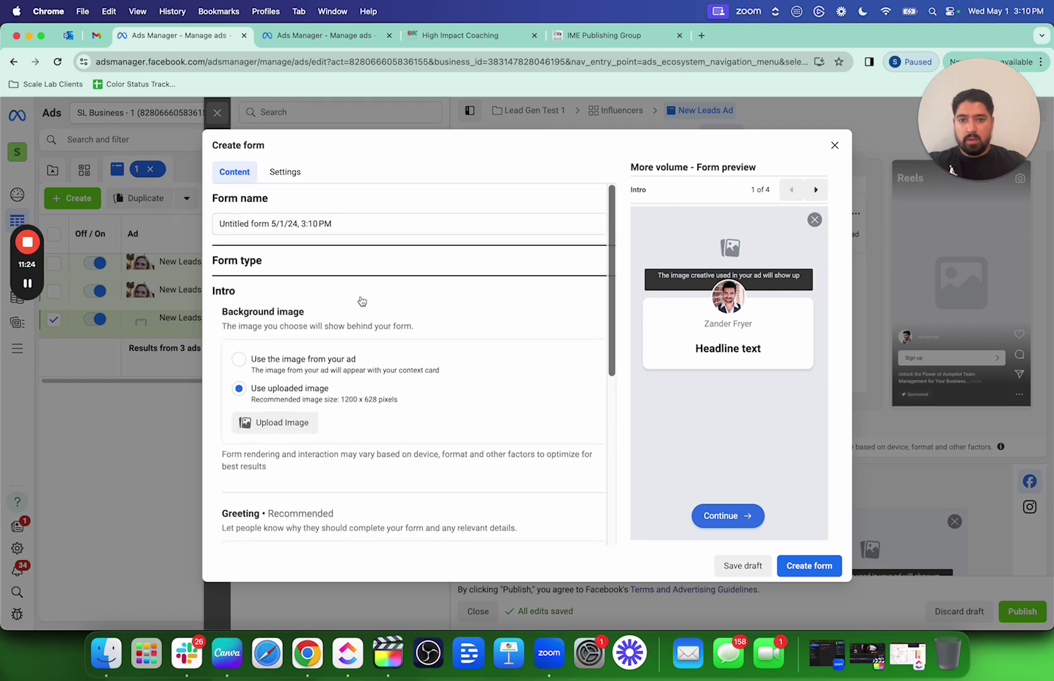
{"action": "scroll", "coordinate": [360, 301], "scroll_direction": "down", "scroll_amount": 10}
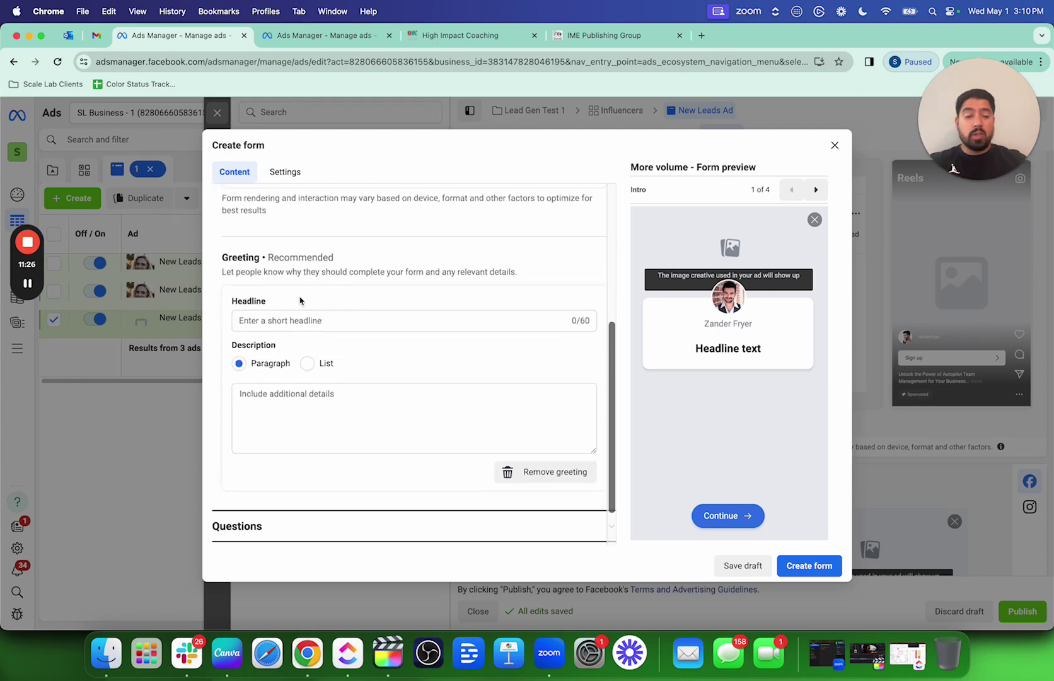
Begin the form's greeting headline with "Get this sofware - business owners"
{"action": "left_click", "coordinate": [290, 321]}
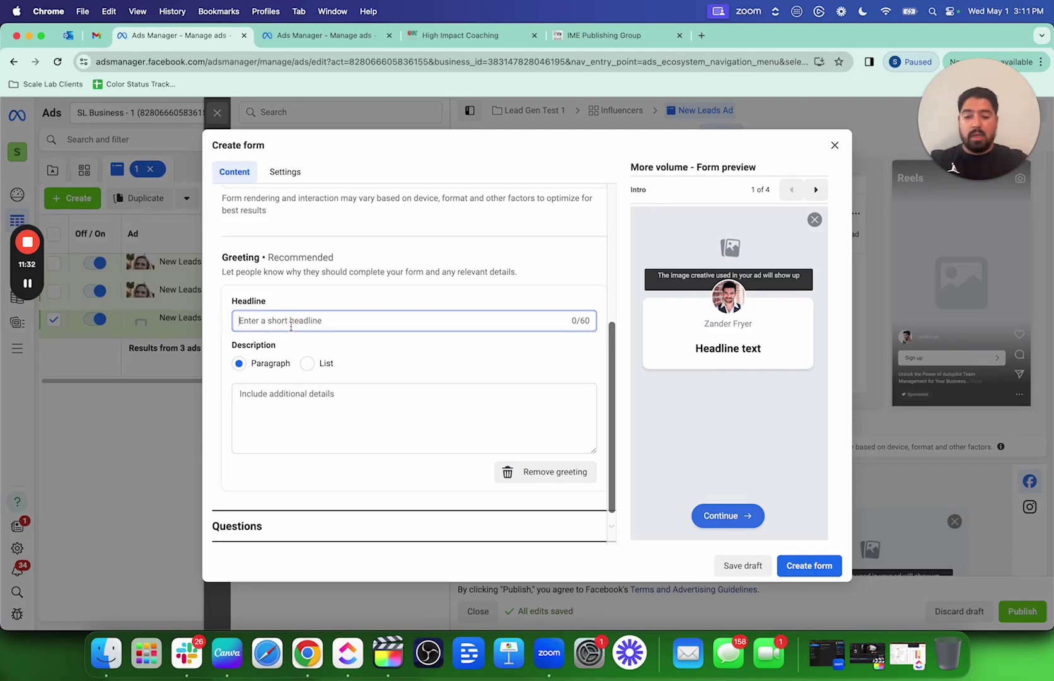
{"action": "type", "text": "Get this sofw"}
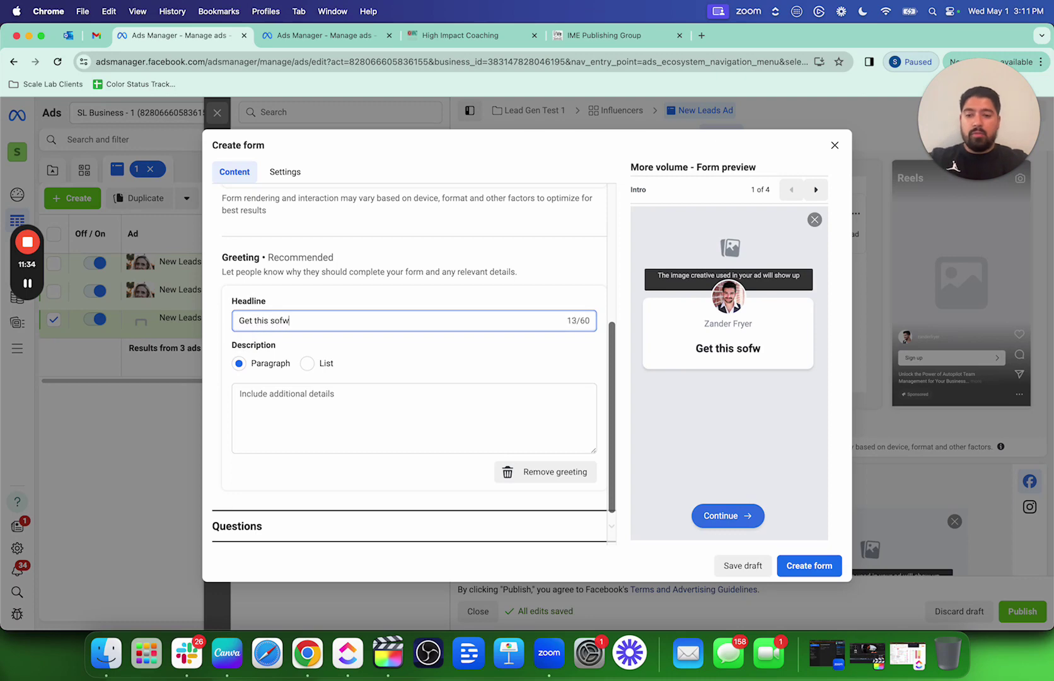
{"action": "type", "text": "tare"}
{"action": "key", "text": "BackSpace"}
{"action": "key", "text": "BackSpace"}
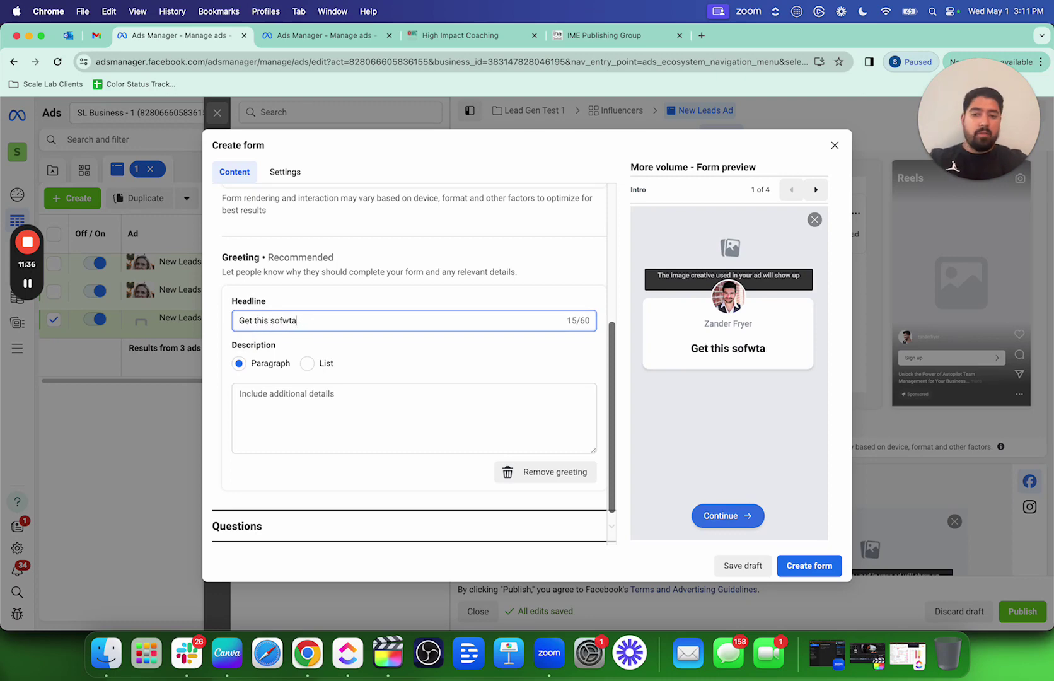
{"action": "key", "text": "BackSpace"}
{"action": "key", "text": "BackSpace"}
{"action": "type", "text": "are - "}
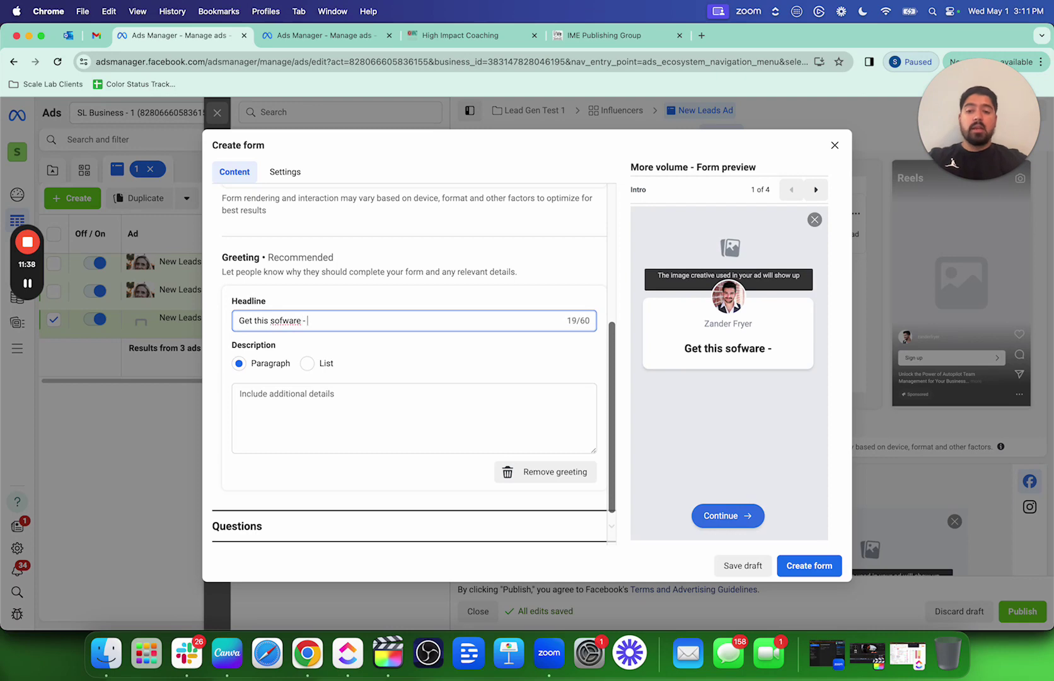
{"action": "type", "text": "business owners "}
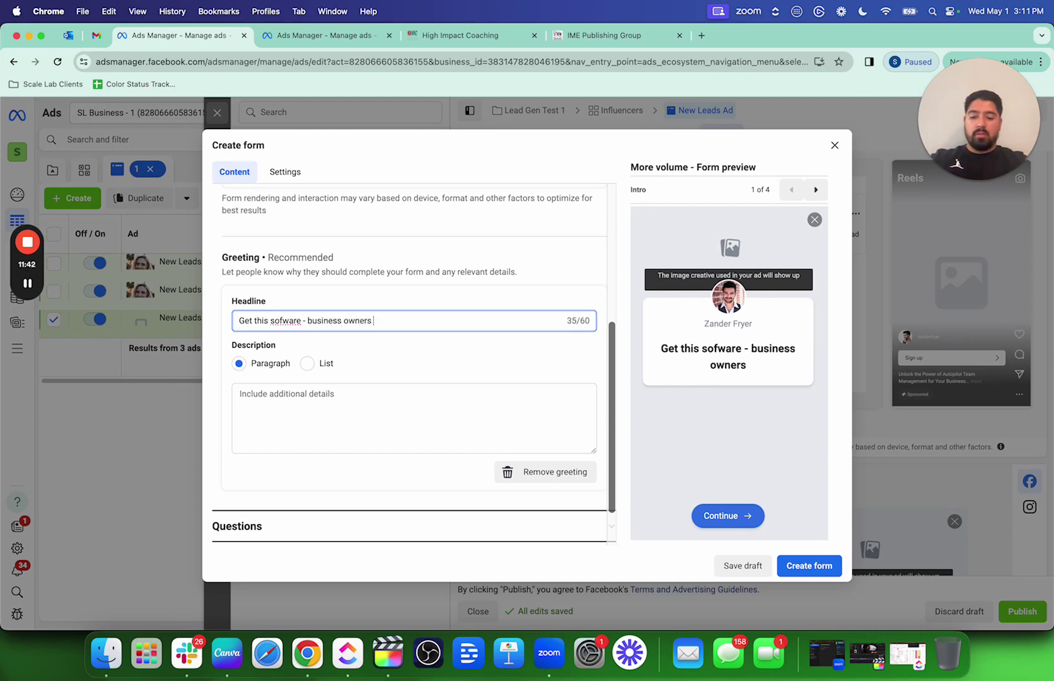
Finish the greeting headline with "with 5+ employees", keeping it within the 60-character limit
{"action": "type", "text": "with 5 more"}
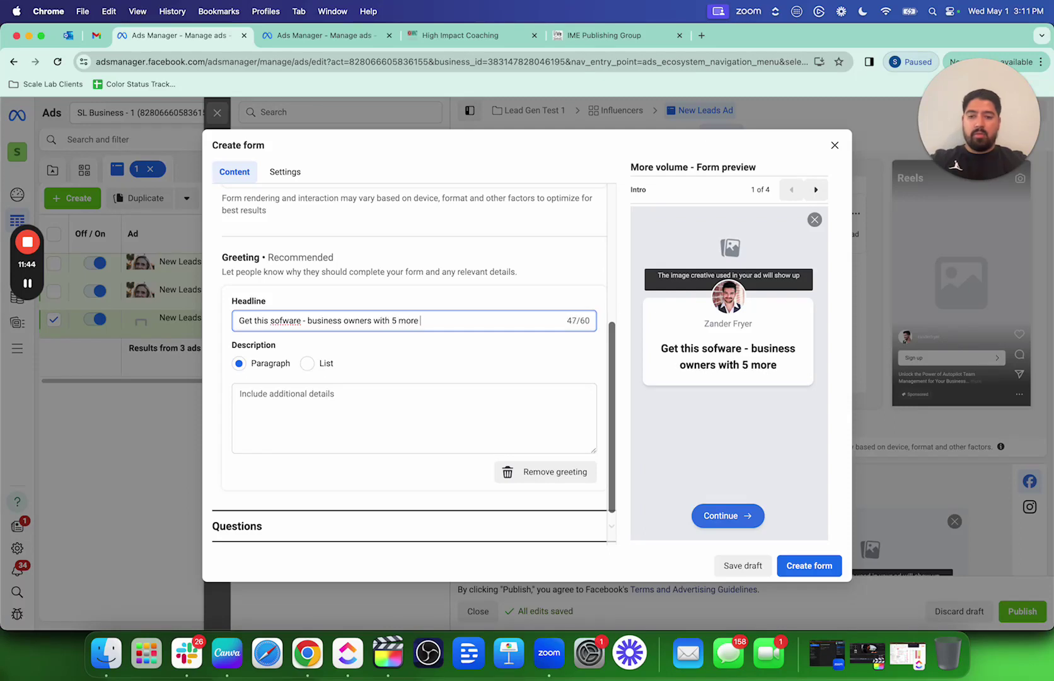
{"action": "key", "text": "BackSpace"}
{"action": "key", "text": "BackSpace"}
{"action": "key", "text": "BackSpace"}
{"action": "type", "text": "ore mor"}
{"action": "key", "text": "BackSpace"}
{"action": "key", "text": "BackSpace"}
{"action": "key", "text": "BackSpace"}
{"action": "key", "text": "BackSpace"}
{"action": "key", "text": "BackSpace"}
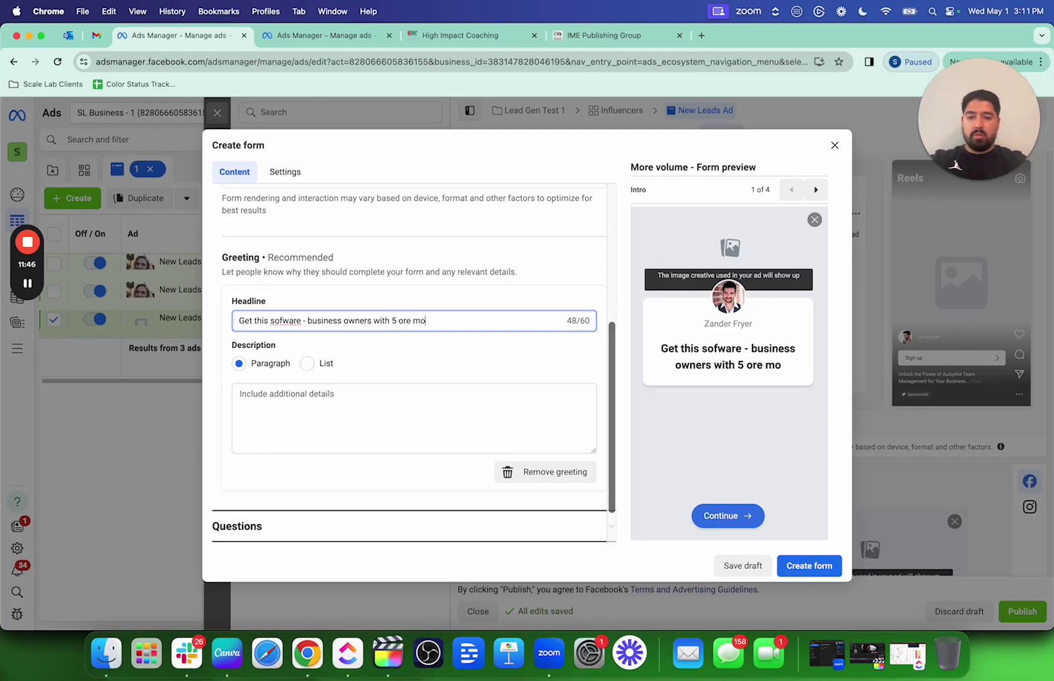
{"action": "type", "text": "more on "}
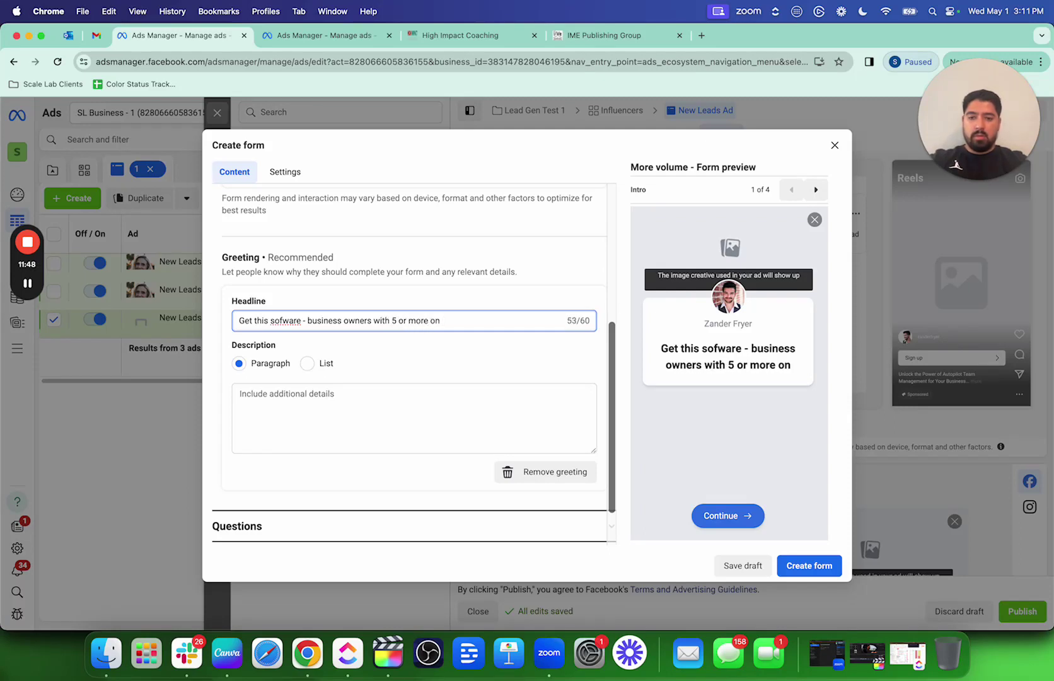
{"action": "type", "text": "their t"}
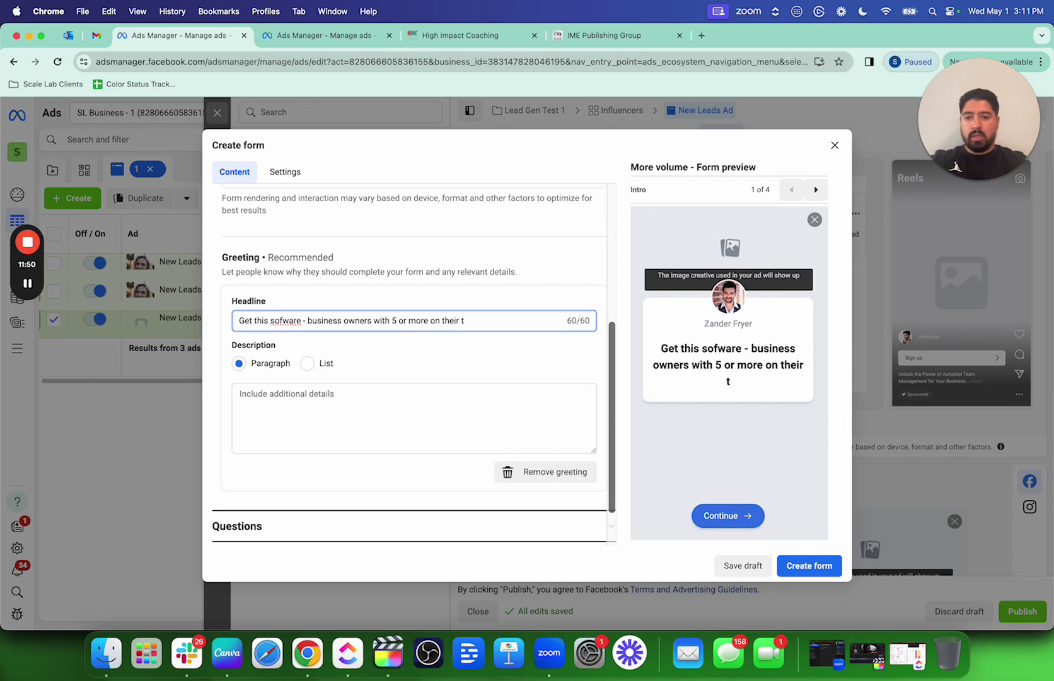
{"action": "left_click_drag", "start_coordinate": [493, 321], "coordinate": [399, 323]}
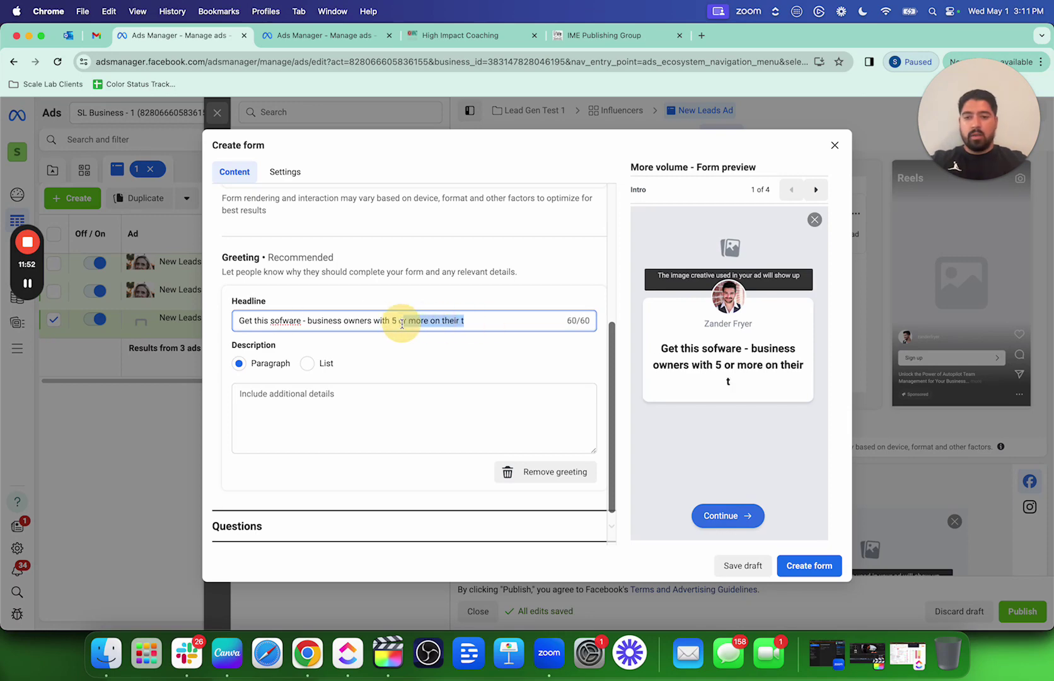
{"action": "key", "text": "BackSpace"}
{"action": "key", "text": "BackSpace"}
{"action": "key", "text": "BackSpace"}
{"action": "type", "text": "+ empl"}
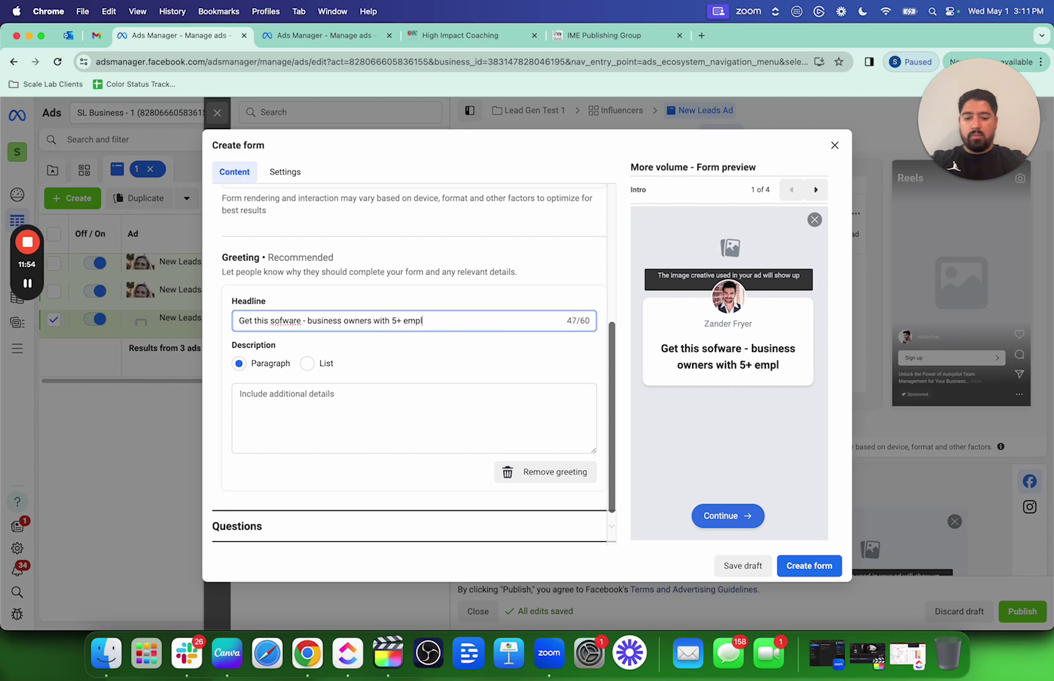
{"action": "type", "text": "oyees"}
{"action": "left_click", "coordinate": [470, 351]}
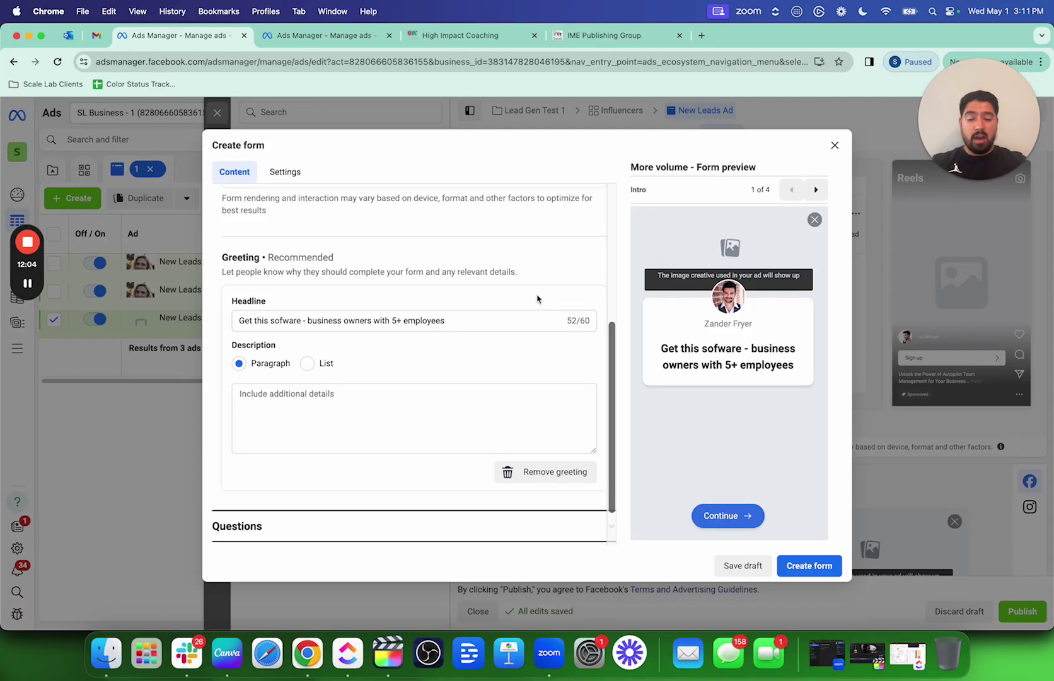
Make the greeting description a list with the entries "Value", "Benefit" and "Value"
{"action": "left_click", "coordinate": [318, 363]}
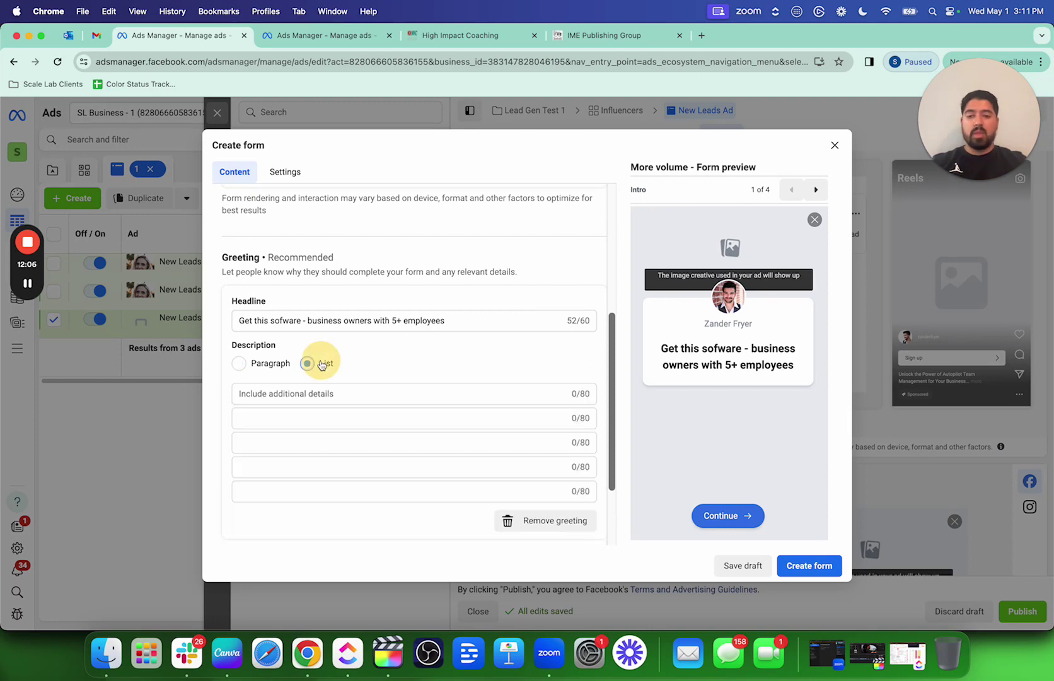
{"action": "left_click", "coordinate": [287, 392]}
{"action": "type", "text": "V"}
{"action": "key", "text": "BackSpace"}
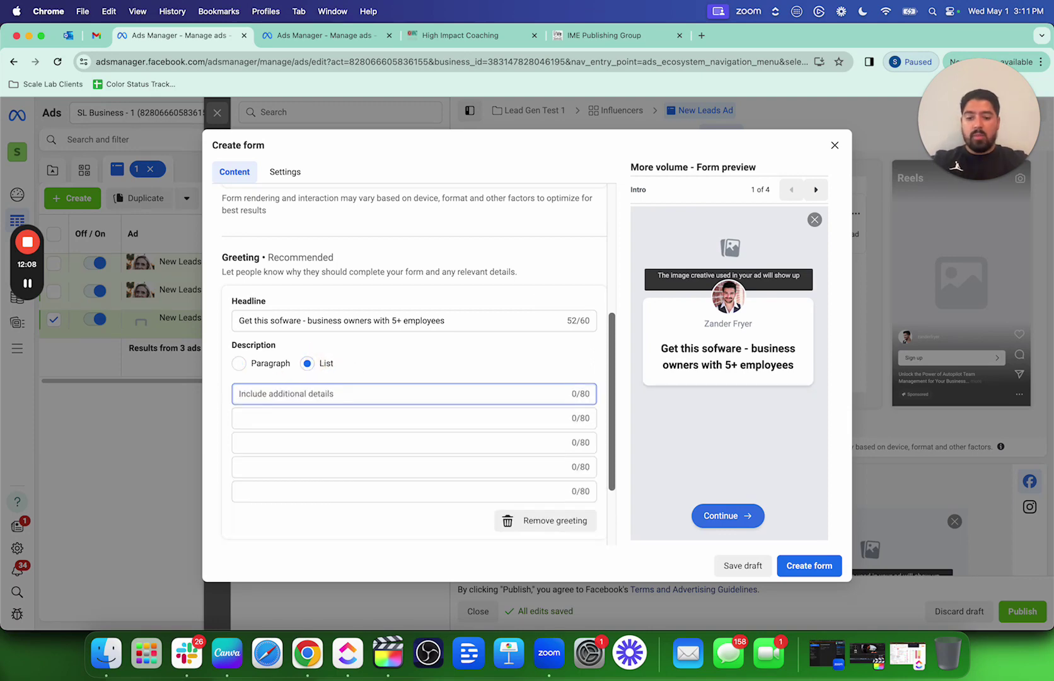
{"action": "type", "text": "Value"}
{"action": "key", "text": "Tab"}
{"action": "type", "text": "Benefit"}
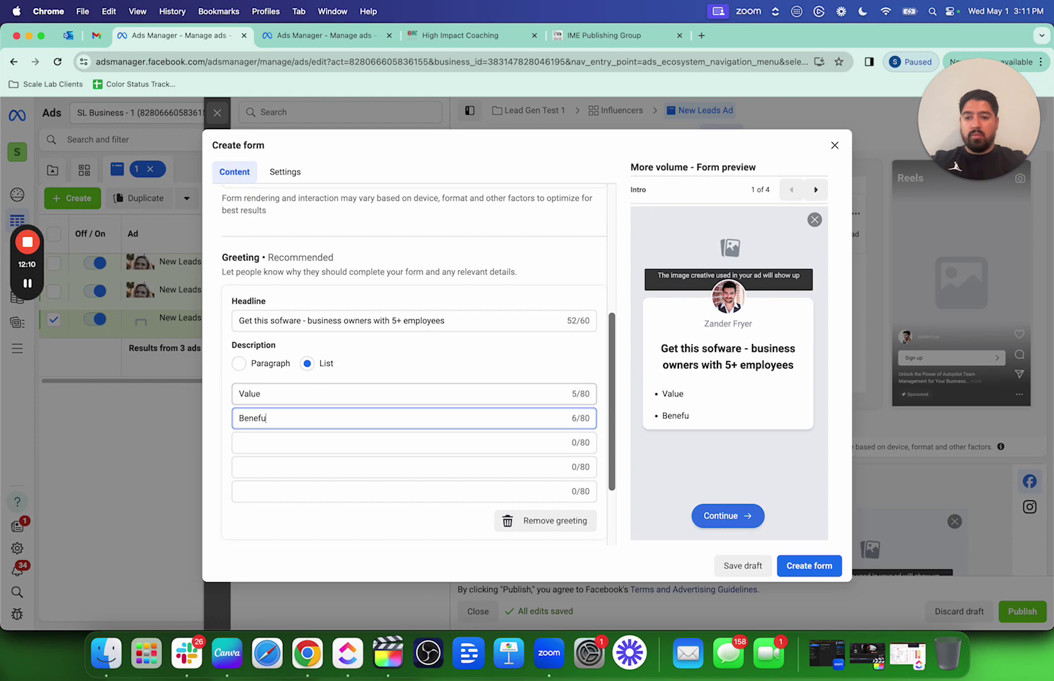
{"action": "key", "text": "Tab"}
{"action": "type", "text": "V"}
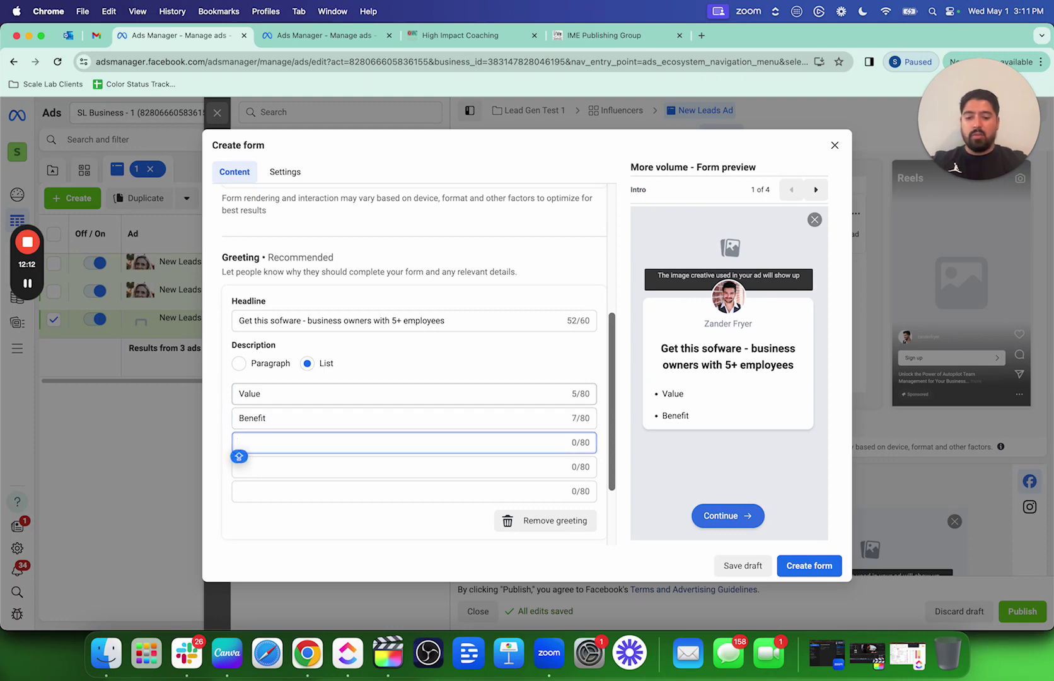
{"action": "type", "text": "alue"}
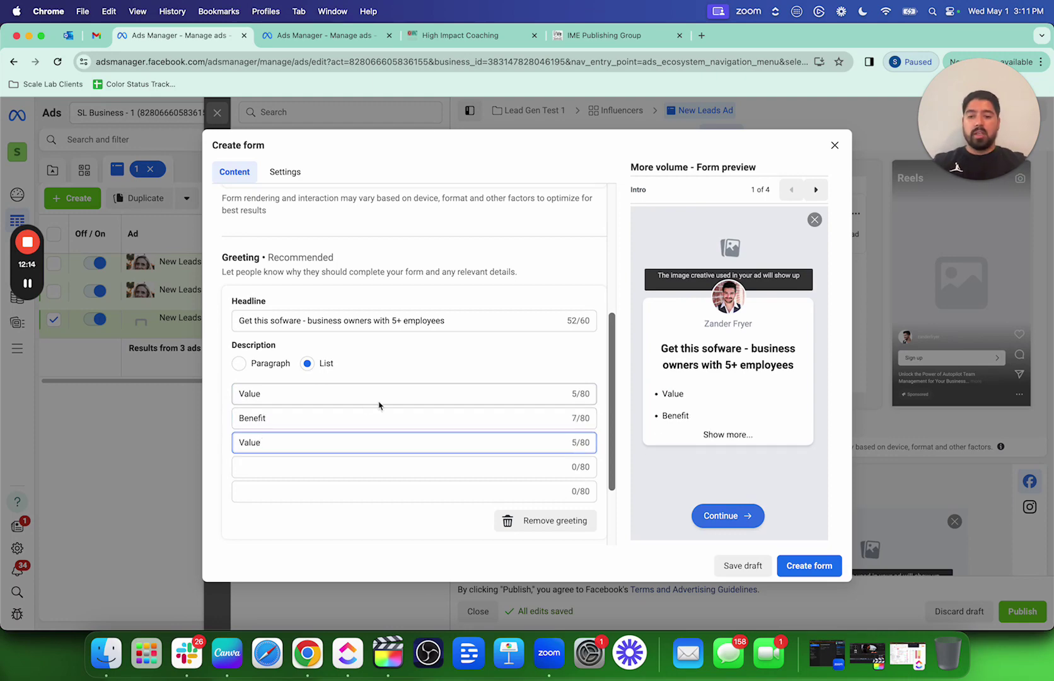
Examine the form's prefill questions and the available custom question types
{"action": "scroll", "coordinate": [379, 404], "scroll_direction": "down", "scroll_amount": 5}
{"action": "left_click", "coordinate": [313, 472]}
{"action": "scroll", "coordinate": [405, 329], "scroll_direction": "down", "scroll_amount": 3}
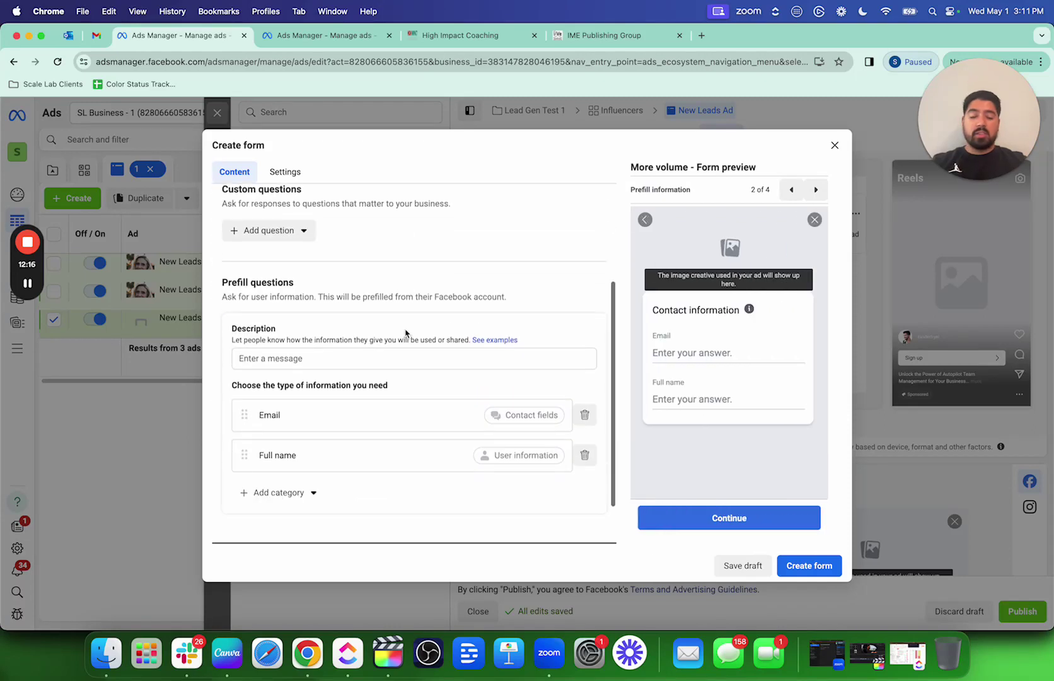
{"action": "scroll", "coordinate": [403, 331], "scroll_direction": "up", "scroll_amount": 1}
{"action": "scroll", "coordinate": [374, 320], "scroll_direction": "down", "scroll_amount": 2}
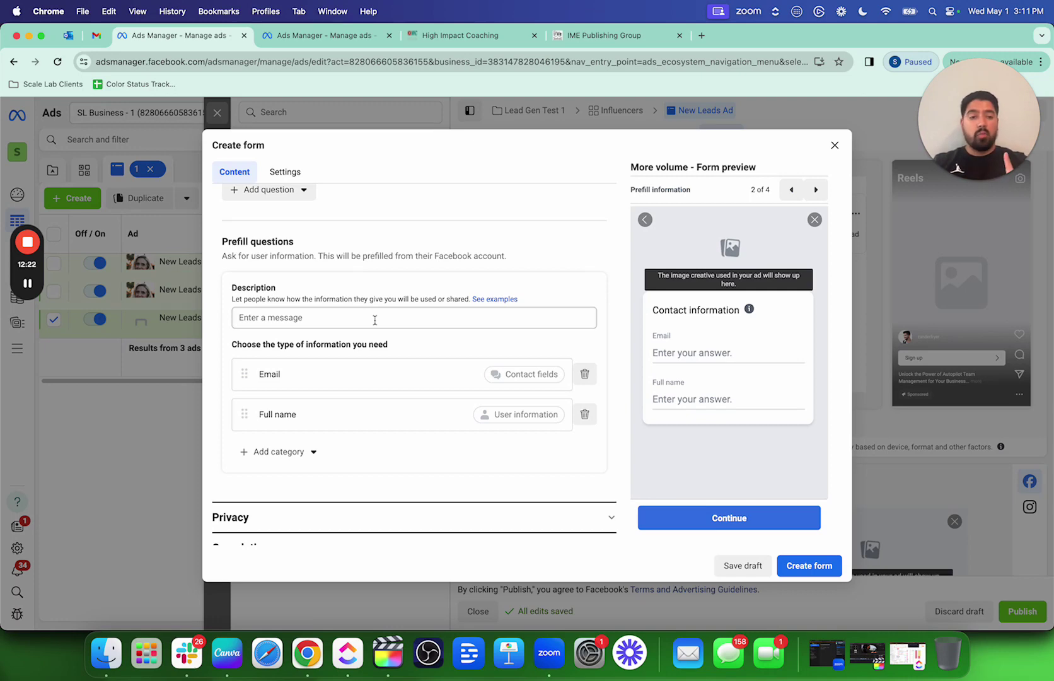
{"action": "scroll", "coordinate": [332, 316], "scroll_direction": "up", "scroll_amount": 3}
{"action": "left_click", "coordinate": [297, 268]}
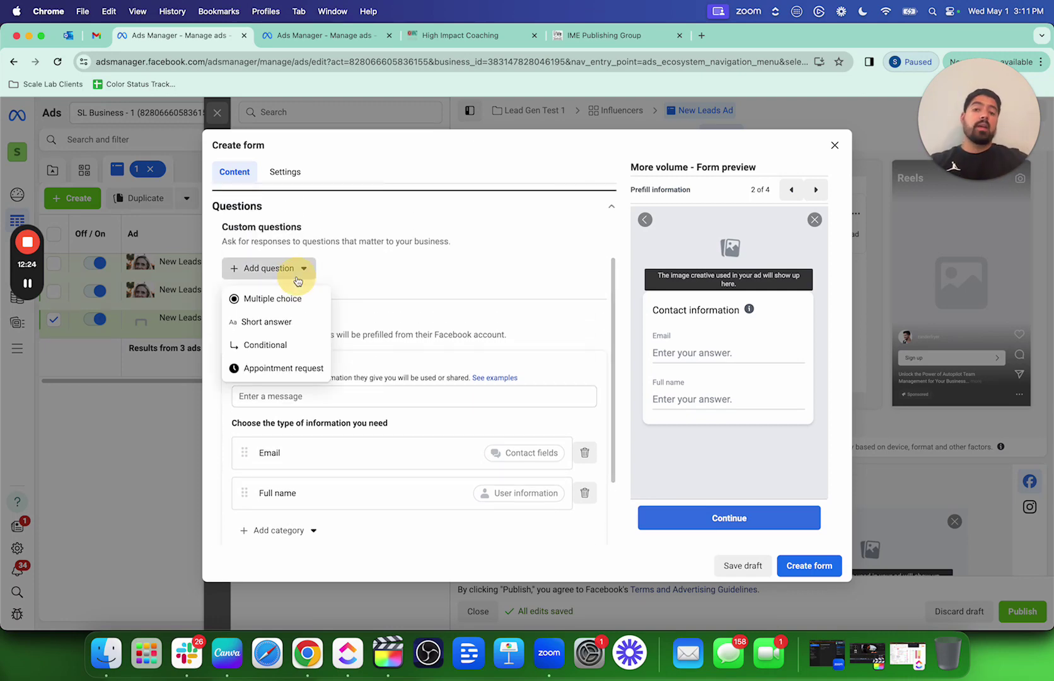
Review the form's privacy policy and custom disclaimer options, and open its completion message settings
{"action": "scroll", "coordinate": [394, 275], "scroll_direction": "down", "scroll_amount": 5}
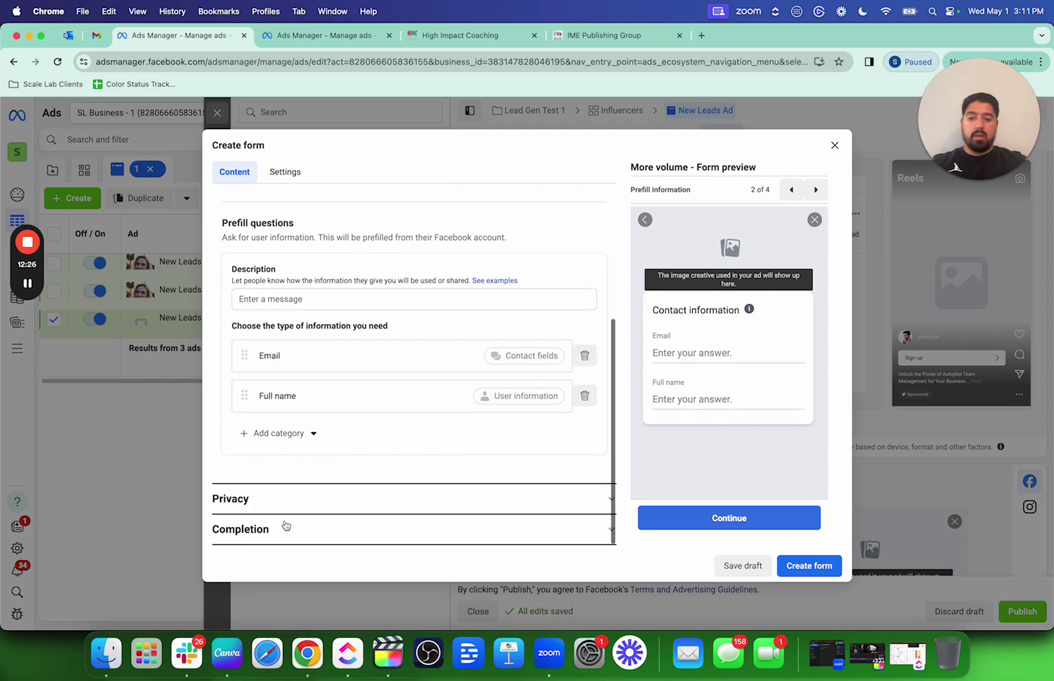
{"action": "left_click", "coordinate": [278, 512]}
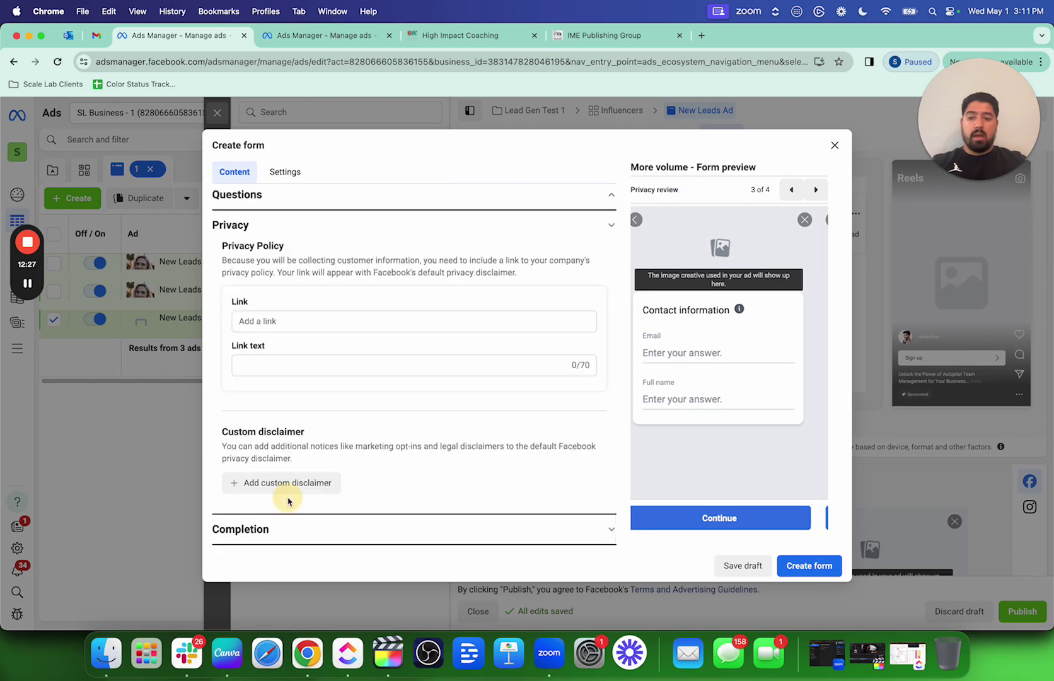
{"action": "left_click", "coordinate": [315, 525]}
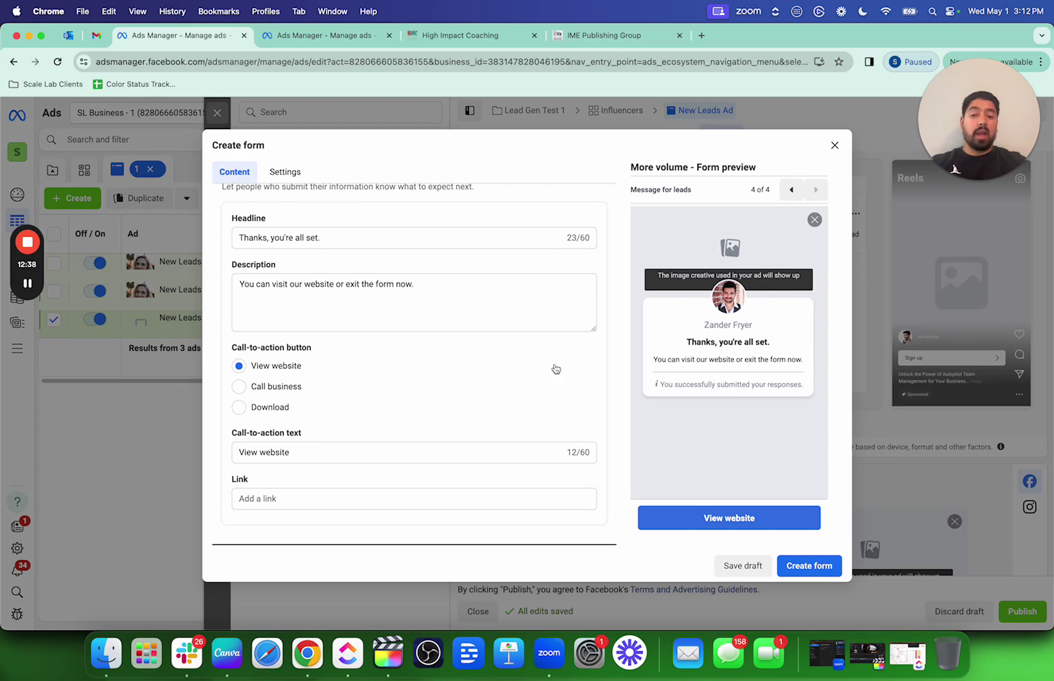
Set the completion message's call-to-action button to Download with the text "Download The Thing You Wanted"
{"action": "left_click", "coordinate": [257, 413]}
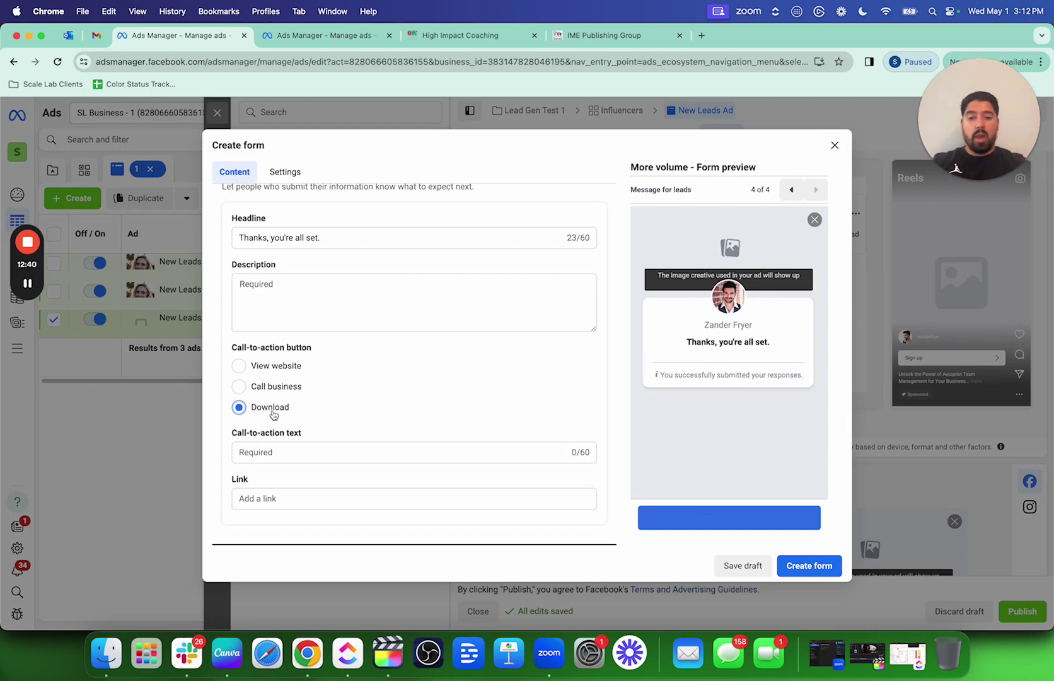
{"action": "left_click", "coordinate": [264, 451]}
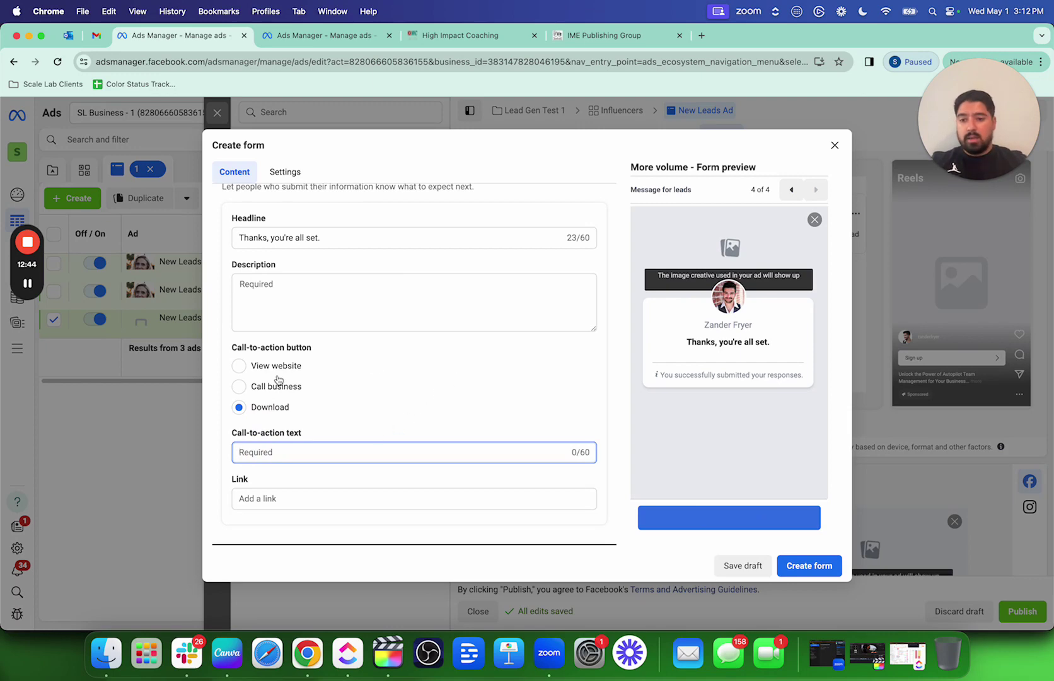
{"action": "type", "text": "Go to the"}
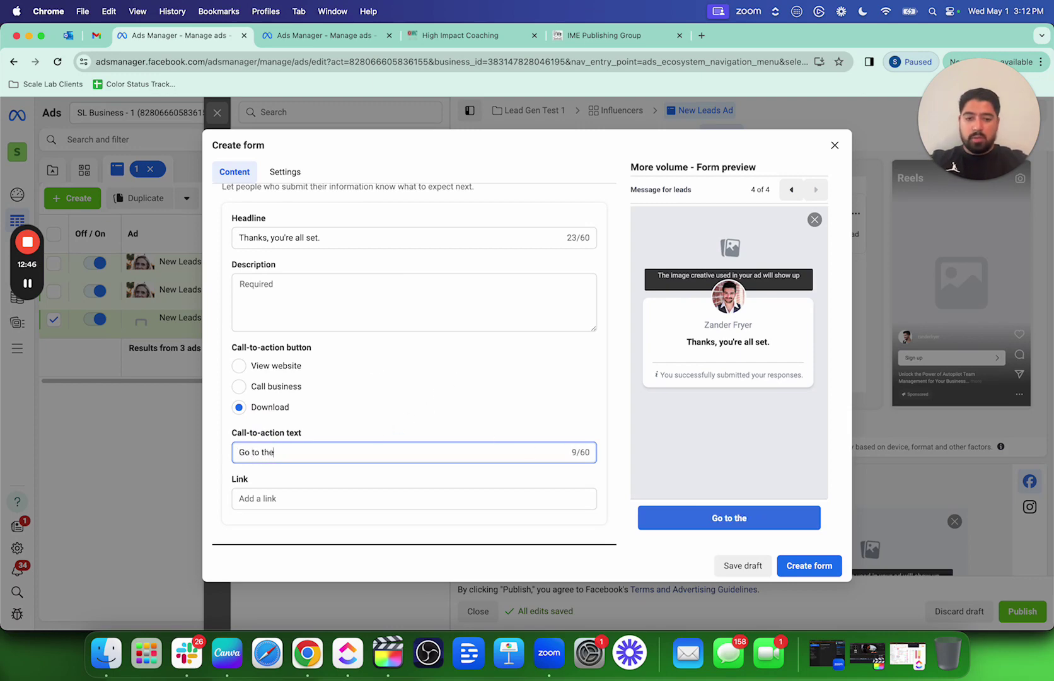
{"action": "key", "text": "BackSpace"}
{"action": "key", "text": "BackSpace"}
{"action": "key", "text": "BackSpace"}
{"action": "key", "text": "BackSpace"}
{"action": "key", "text": "BackSpace"}
{"action": "key", "text": "BackSpace"}
{"action": "key", "text": "BackSpace"}
{"action": "key", "text": "BackSpace"}
{"action": "key", "text": "BackSpace"}
{"action": "type", "text": "Download"}
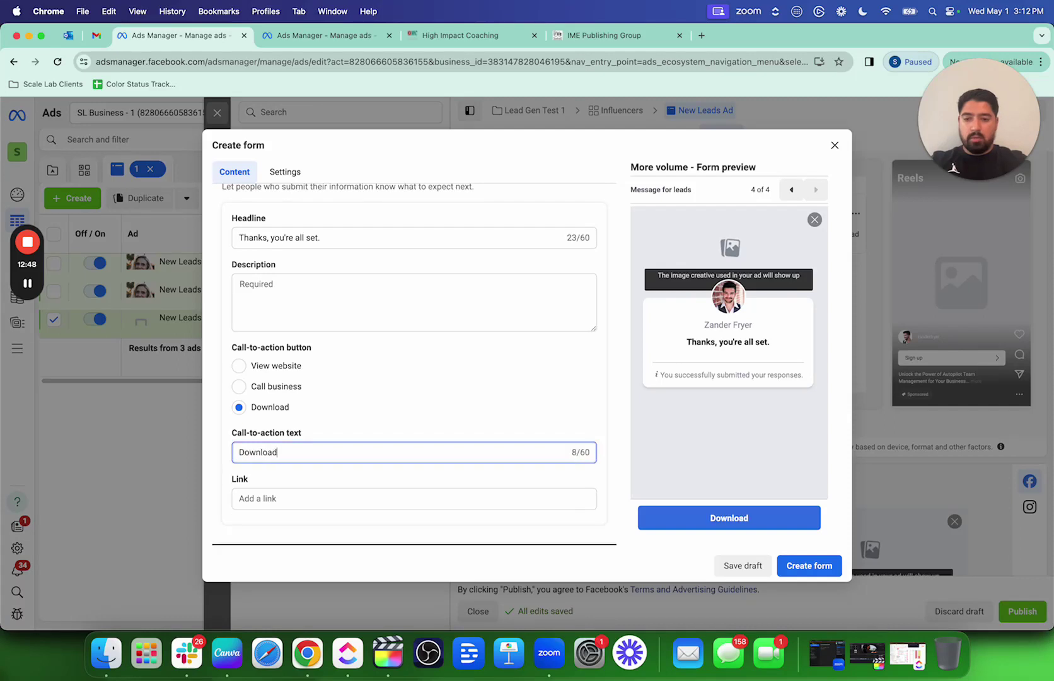
{"action": "type", "text": " The Thing You Wanted"}
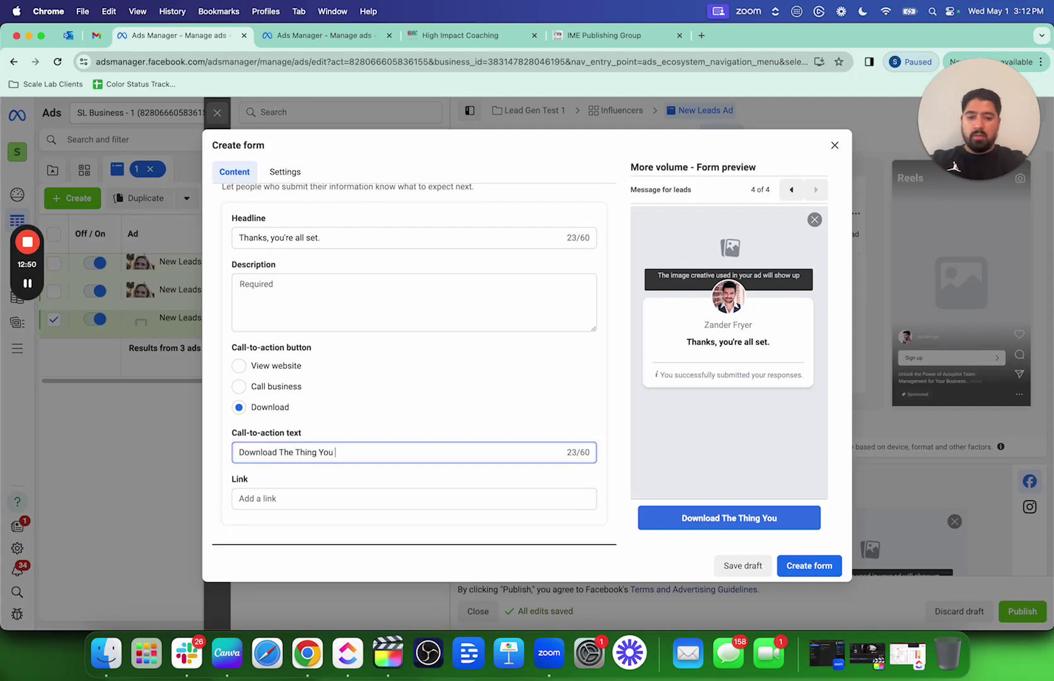
Check the link requirements for the completion message and close the lead form without saving it
{"action": "left_click", "coordinate": [419, 495]}
{"action": "scroll", "coordinate": [417, 494], "scroll_direction": "down", "scroll_amount": 2}
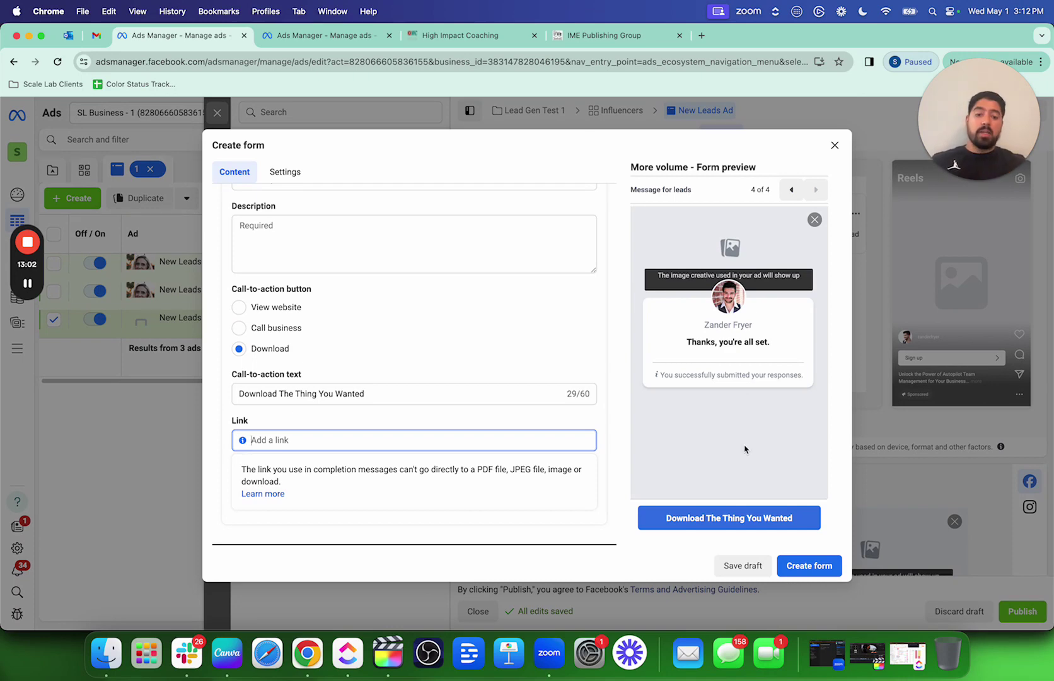
{"action": "scroll", "coordinate": [305, 435], "scroll_direction": "up", "scroll_amount": 1}
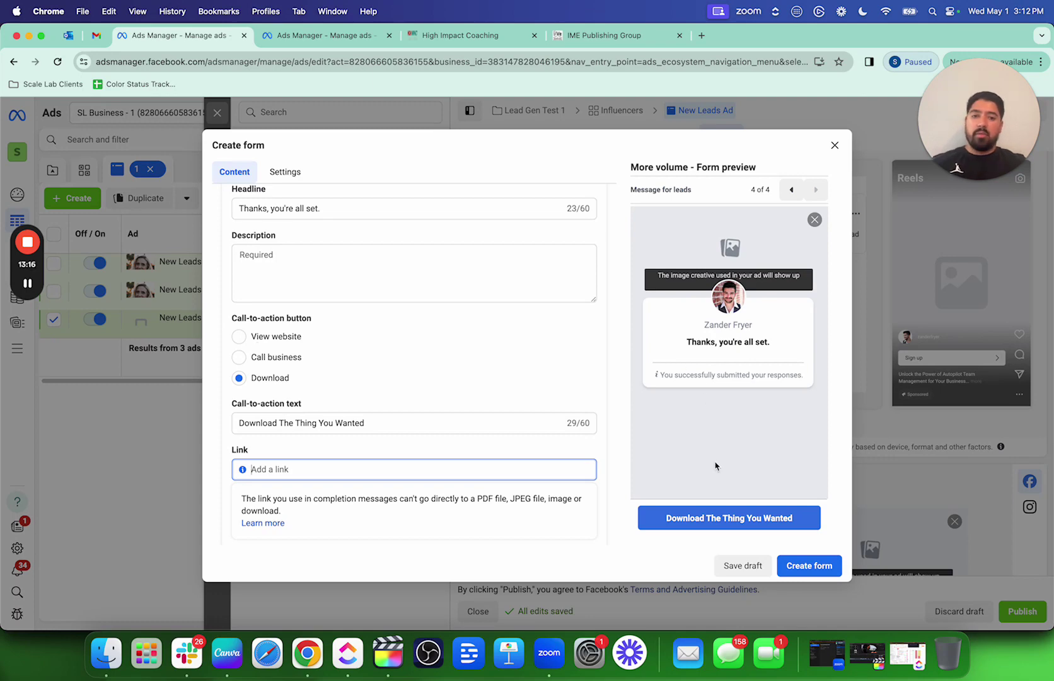
{"action": "left_click", "coordinate": [835, 145]}
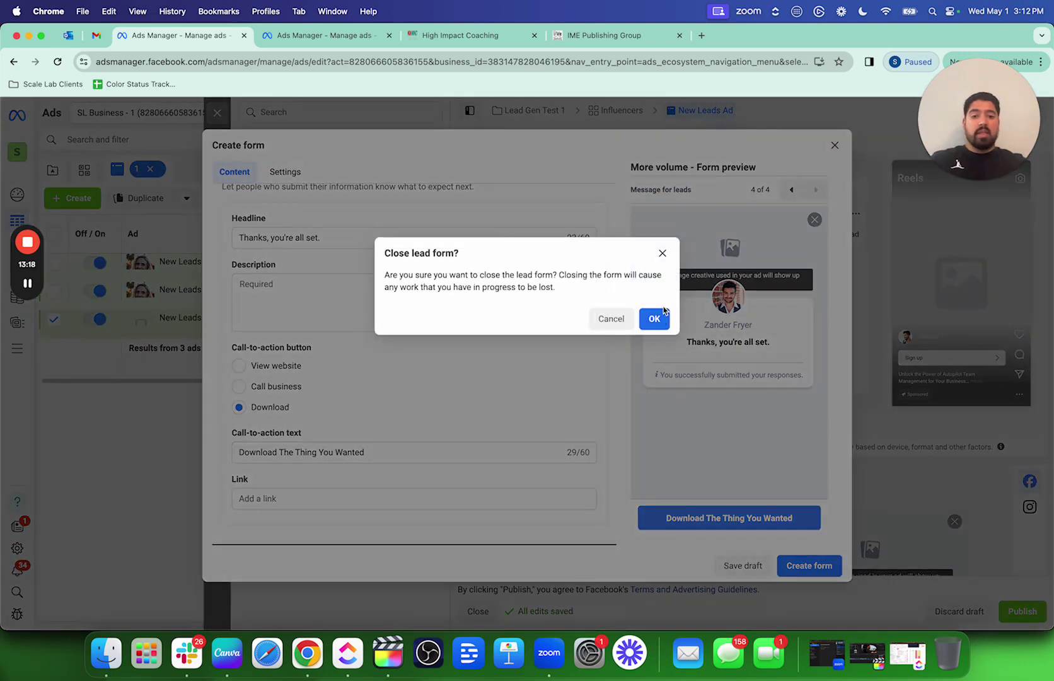
{"action": "left_click", "coordinate": [655, 317]}
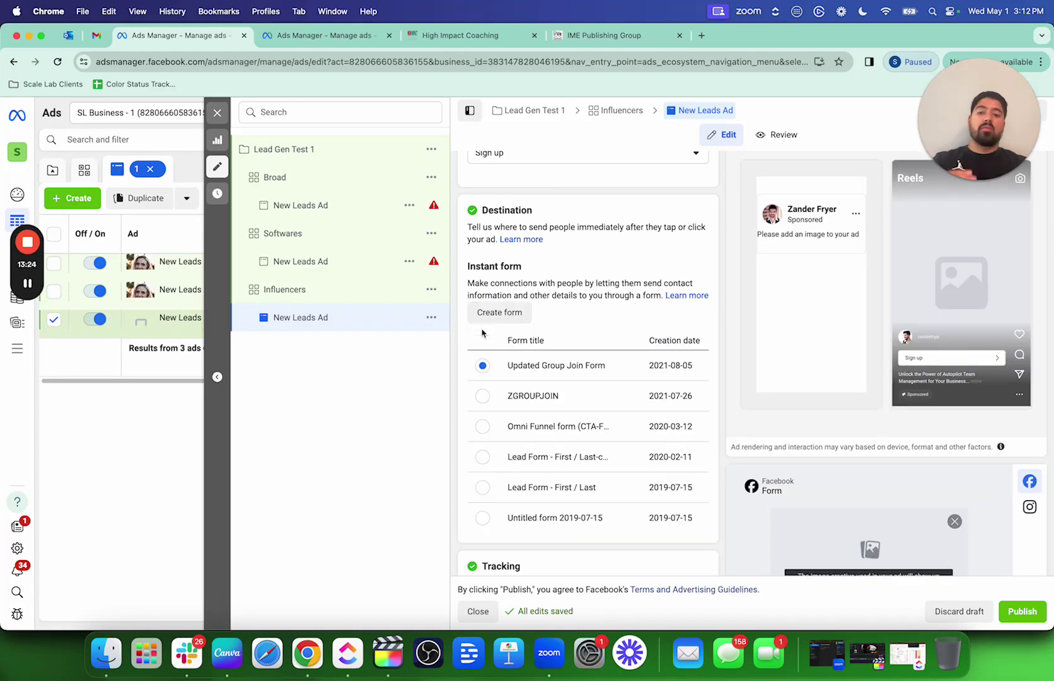
Review the suggested headline and primary text variations of the Influencers ad
{"action": "scroll", "coordinate": [483, 332], "scroll_direction": "up", "scroll_amount": 10}
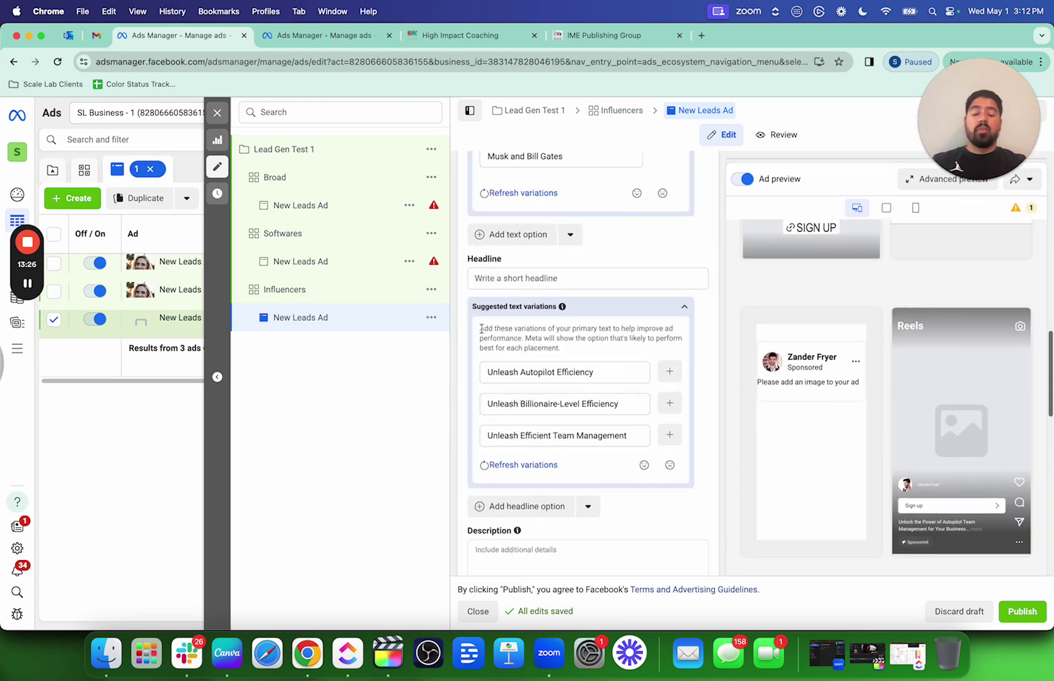
{"action": "scroll", "coordinate": [481, 328], "scroll_direction": "up", "scroll_amount": 3}
{"action": "scroll", "coordinate": [584, 250], "scroll_direction": "up", "scroll_amount": 5}
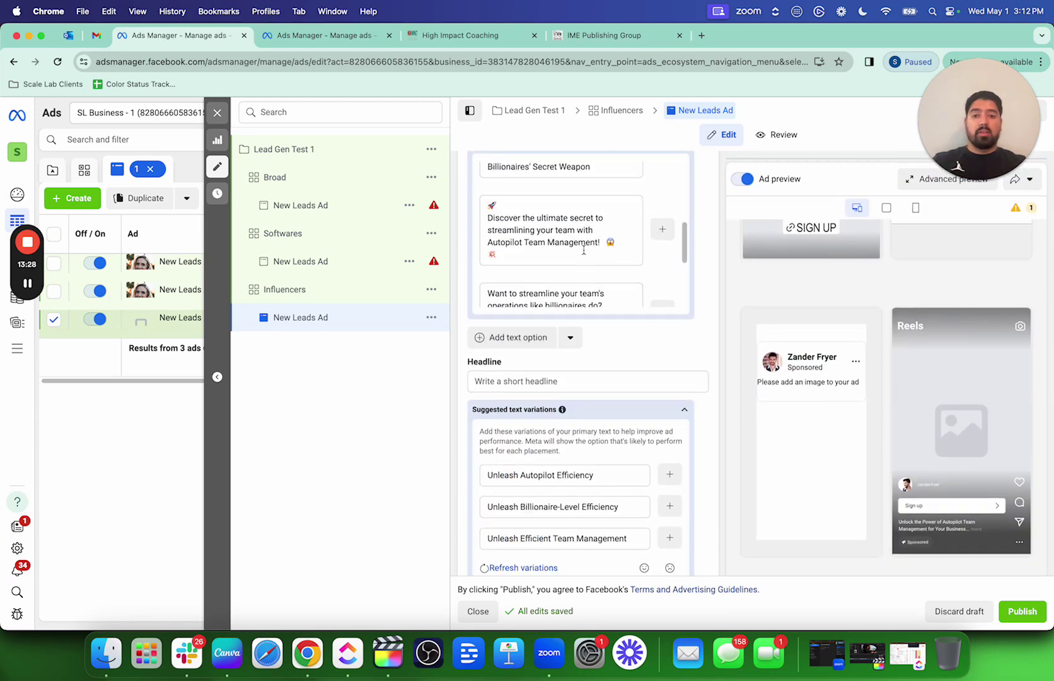
{"action": "scroll", "coordinate": [584, 250], "scroll_direction": "up", "scroll_amount": 2}
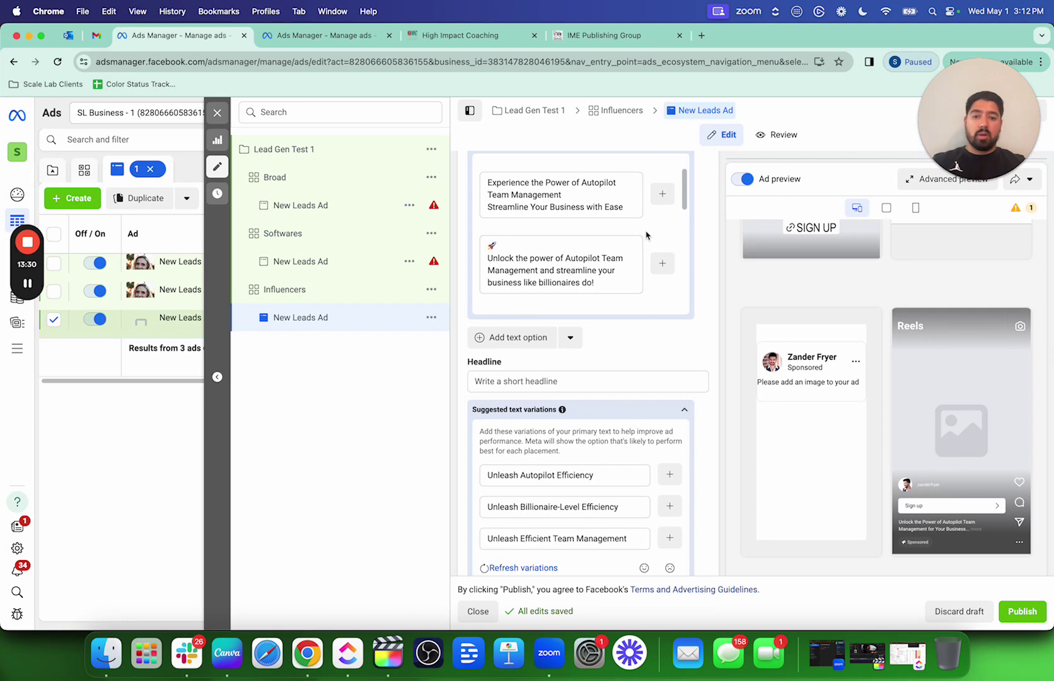
{"action": "left_click", "coordinate": [27, 284]}
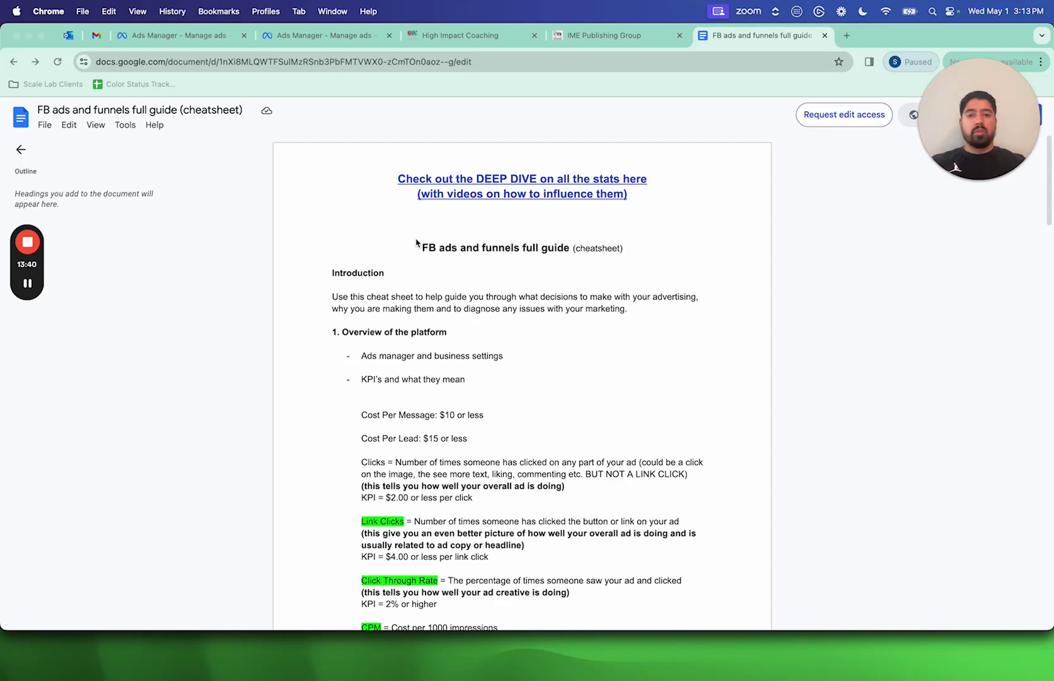
Skim the FB ads and funnels cheatsheet and open its linked deep-dive spreadsheet on all the stats
{"action": "scroll", "coordinate": [441, 246], "scroll_direction": "down", "scroll_amount": 15}
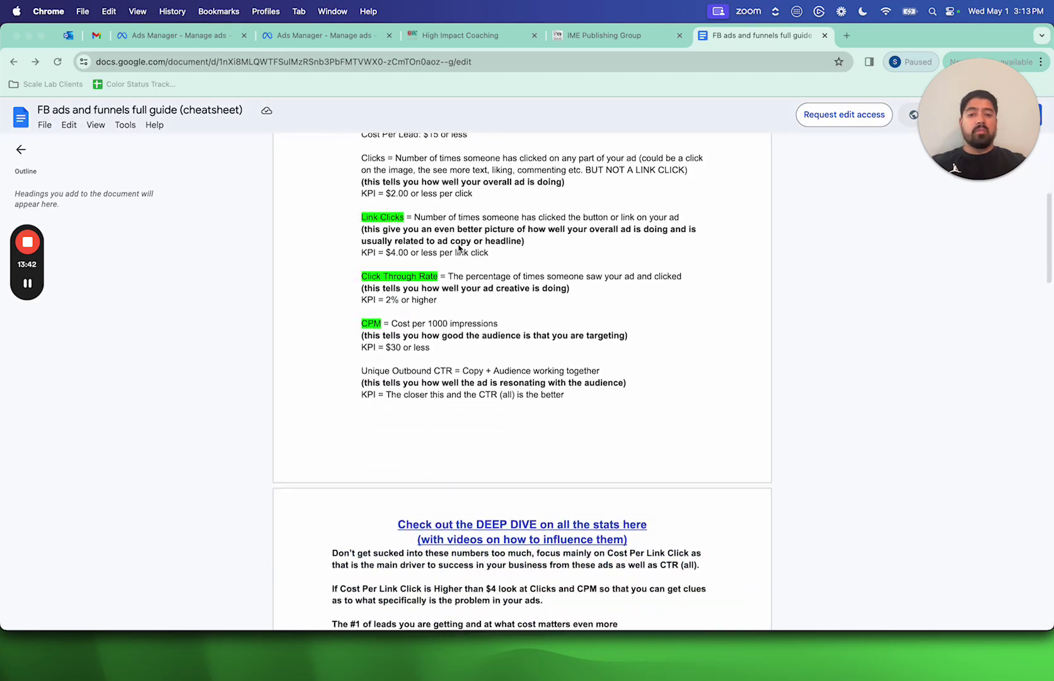
{"action": "scroll", "coordinate": [459, 248], "scroll_direction": "up", "scroll_amount": 10}
{"action": "left_click", "coordinate": [515, 174]}
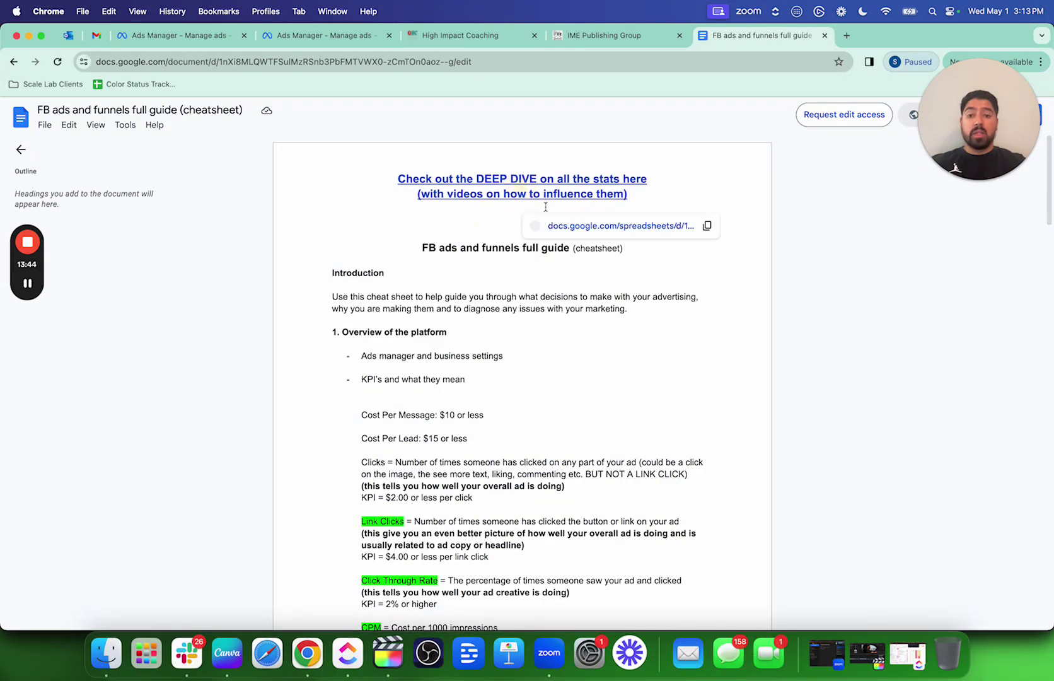
{"action": "left_click", "coordinate": [573, 226]}
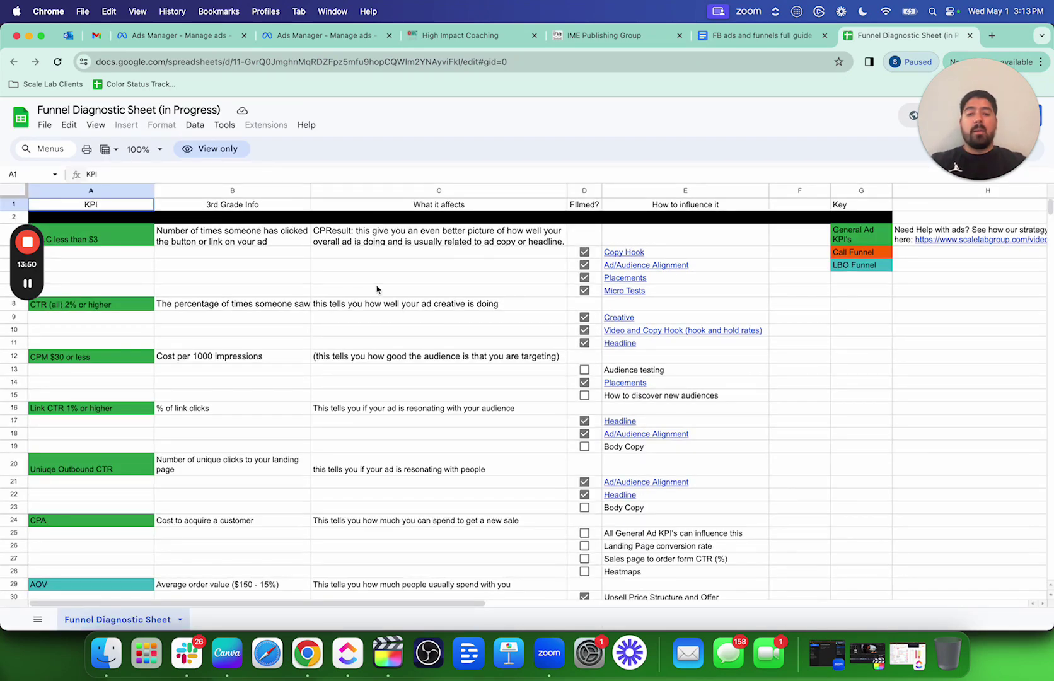
Examine the Funnel Diagnostic Sheet's KPI targets, their explanations, what they affect and the resources on how to influence them
{"action": "scroll", "coordinate": [741, 252], "scroll_direction": "down", "scroll_amount": 5}
{"action": "scroll", "coordinate": [740, 252], "scroll_direction": "up", "scroll_amount": 5}
{"action": "scroll", "coordinate": [741, 252], "scroll_direction": "right", "scroll_amount": 1}
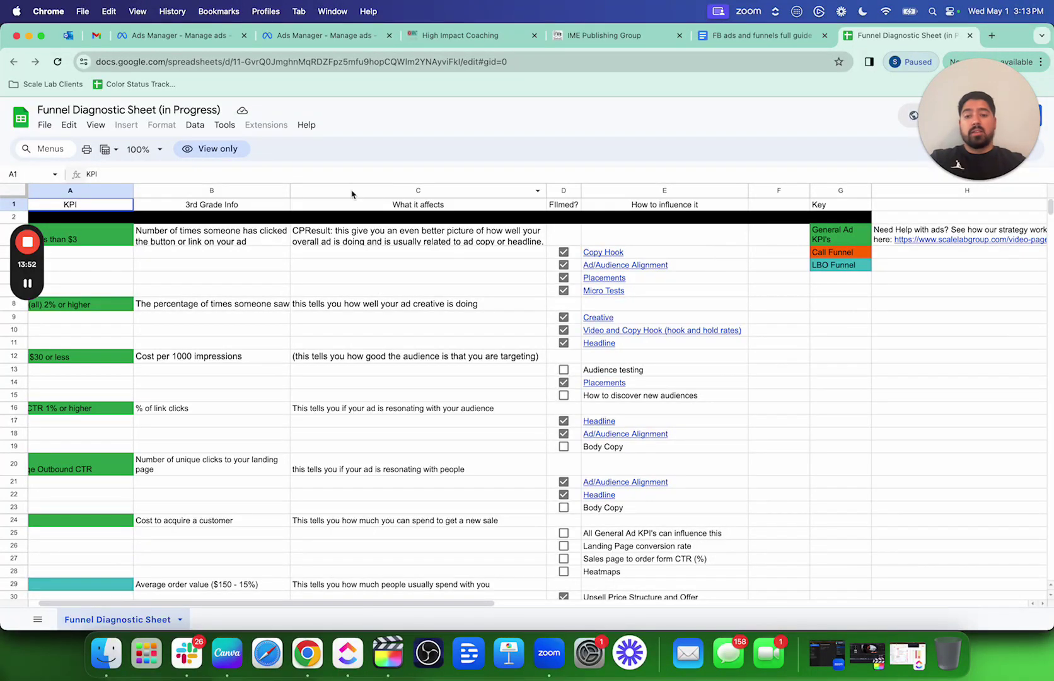
{"action": "left_click", "coordinate": [71, 240]}
{"action": "left_click", "coordinate": [194, 233]}
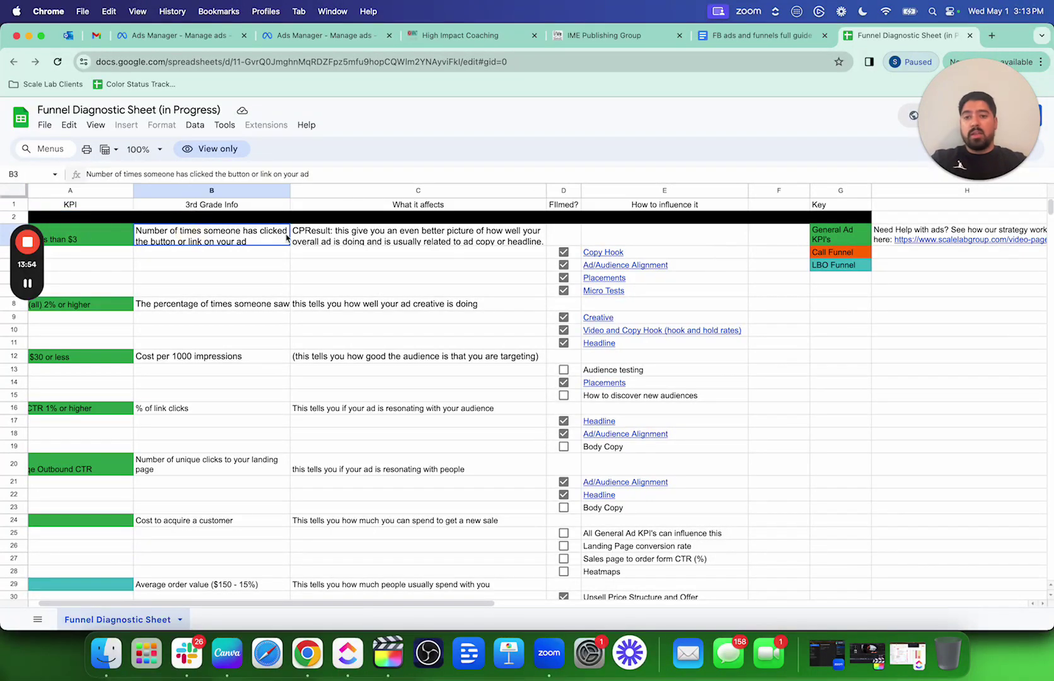
{"action": "left_click", "coordinate": [313, 245]}
{"action": "left_click_drag", "start_coordinate": [685, 266], "coordinate": [695, 318]}
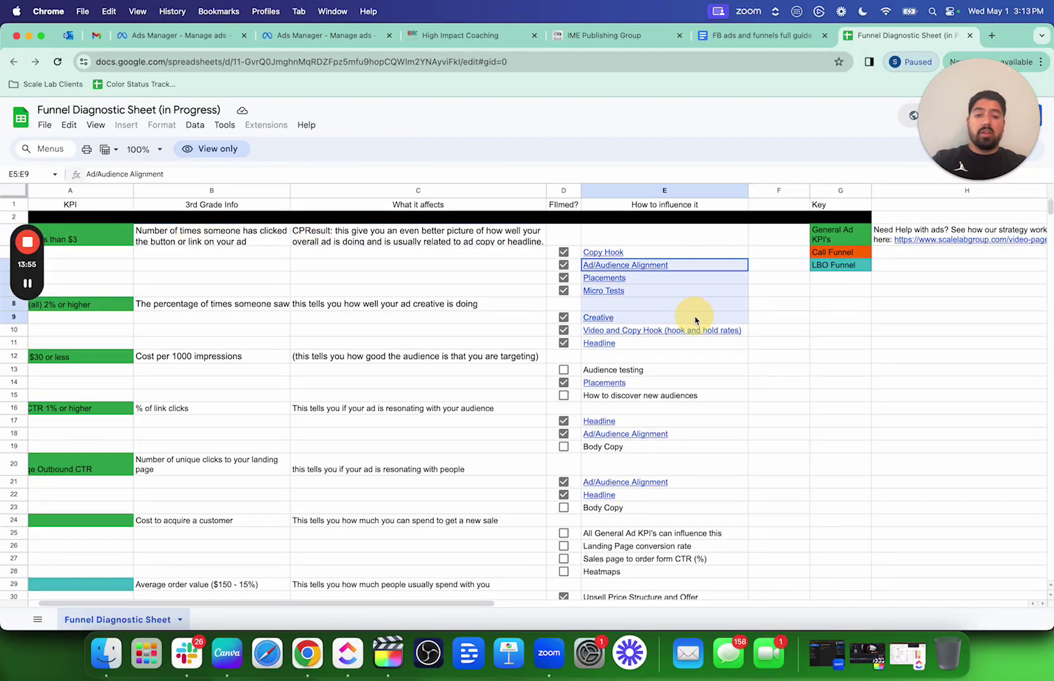
{"action": "left_click", "coordinate": [804, 305]}
{"action": "scroll", "coordinate": [757, 316], "scroll_direction": "left", "scroll_amount": 1}
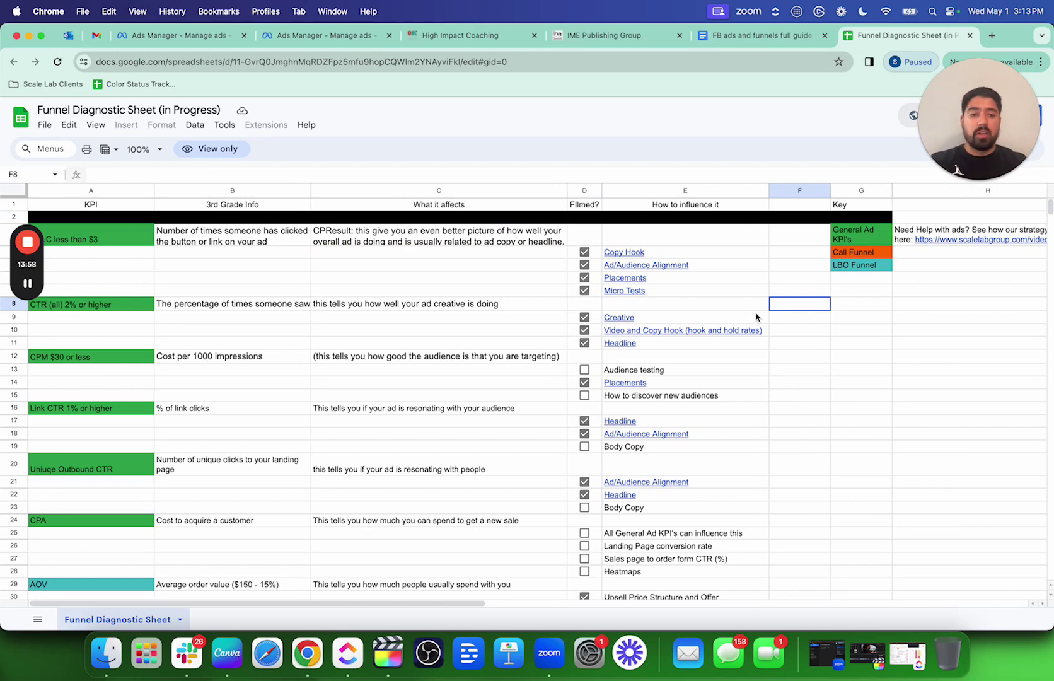